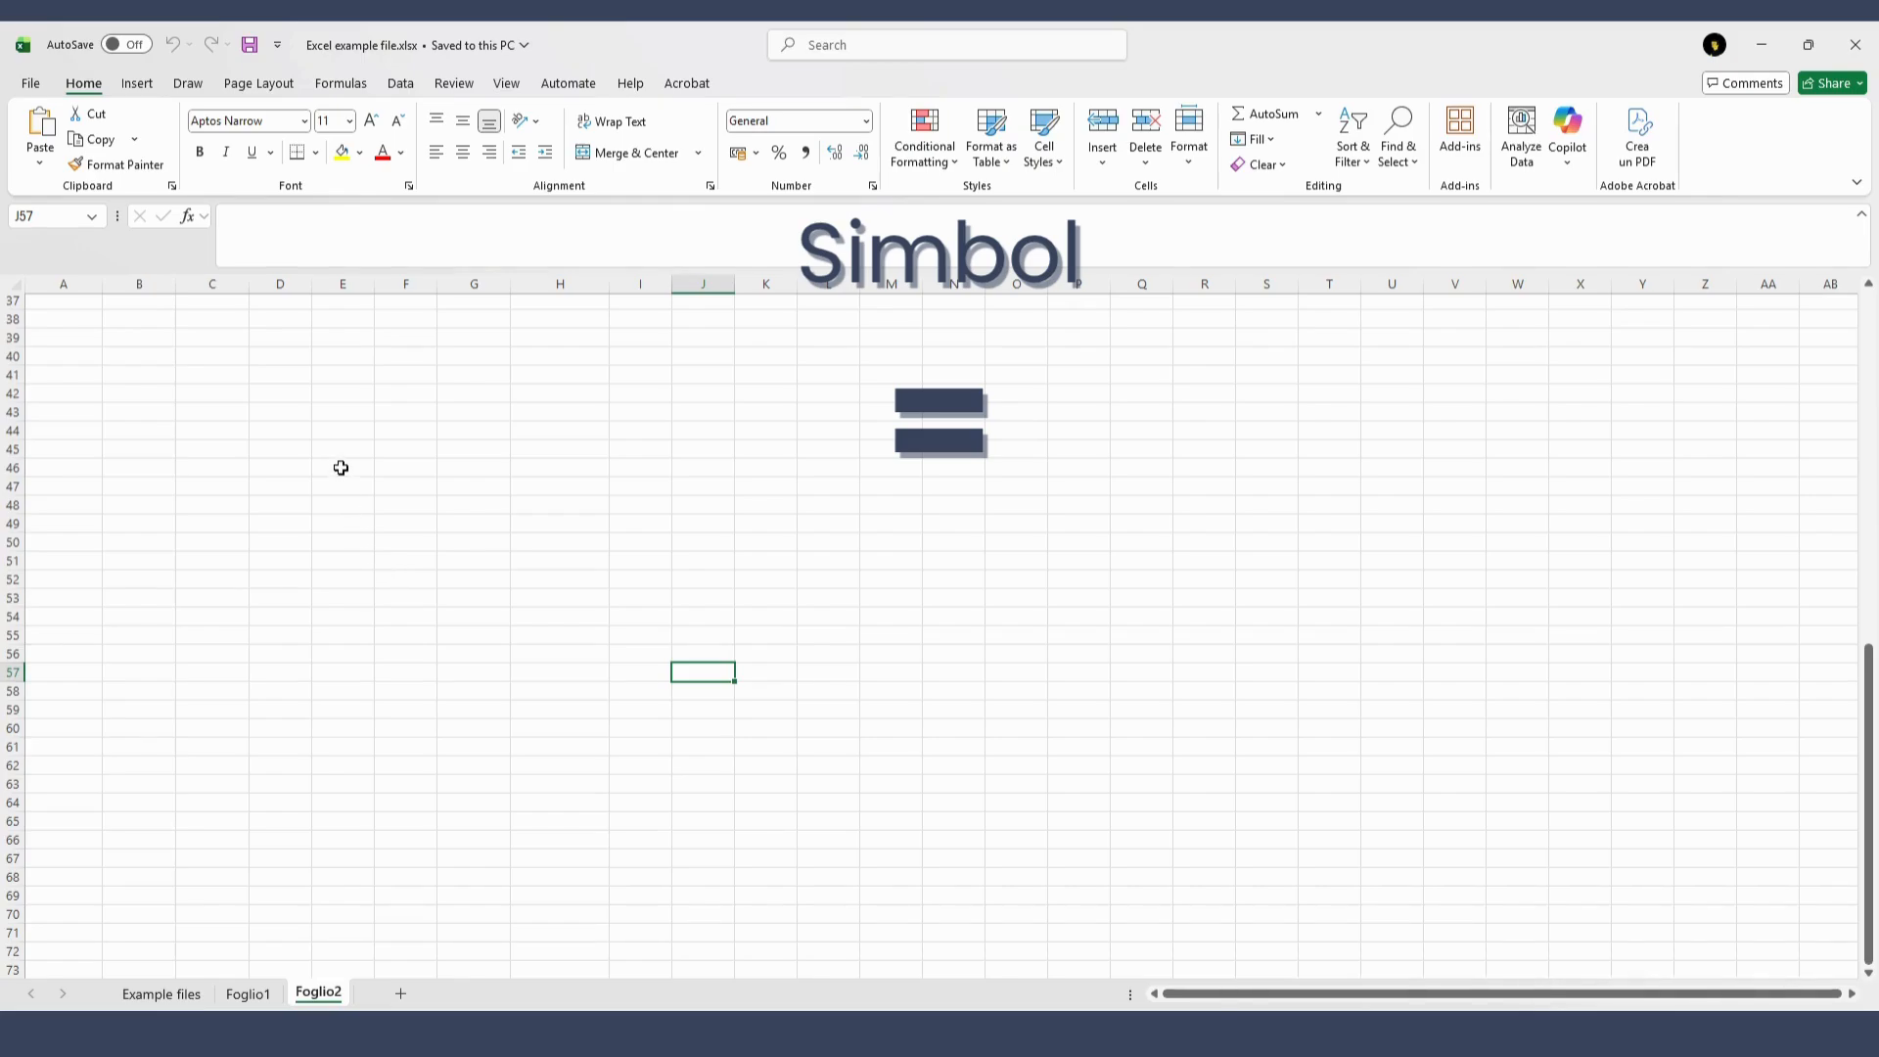
Enter 1+1 without an equals sign in cell C44
left_click(212, 430)
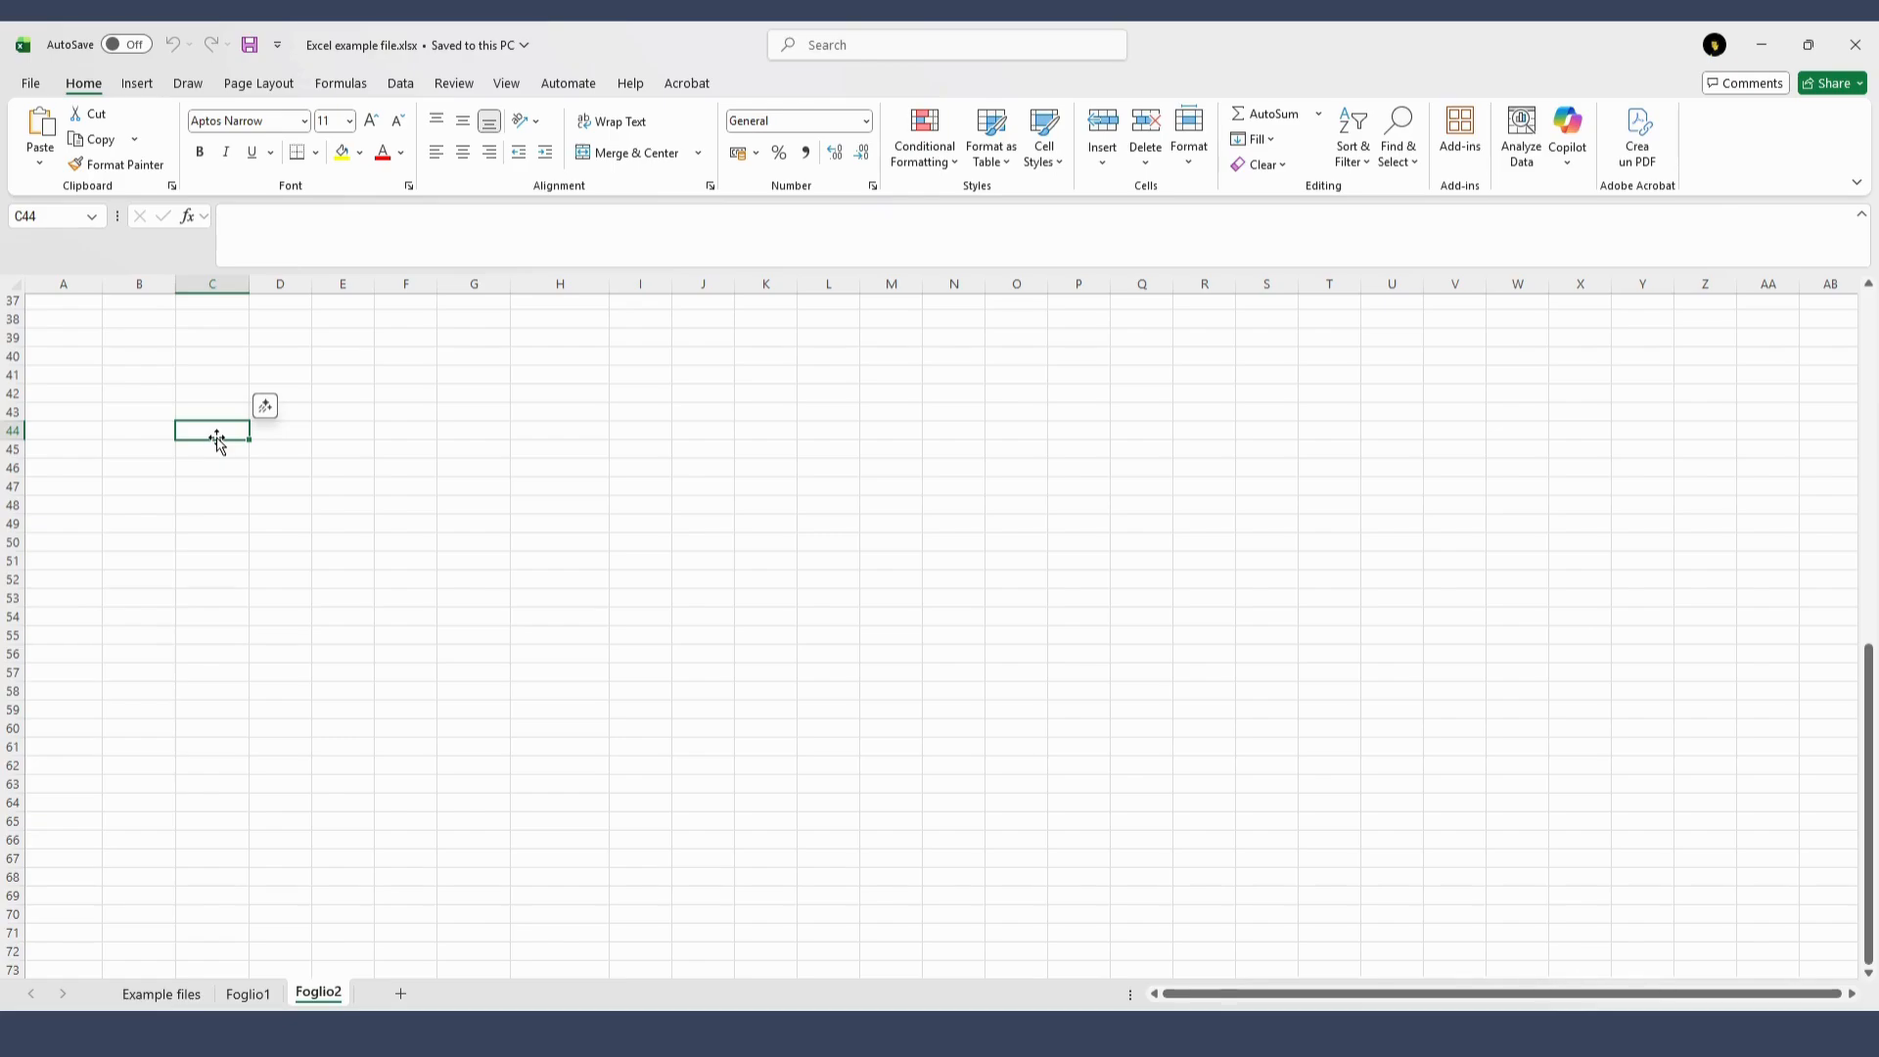
type("1+1")
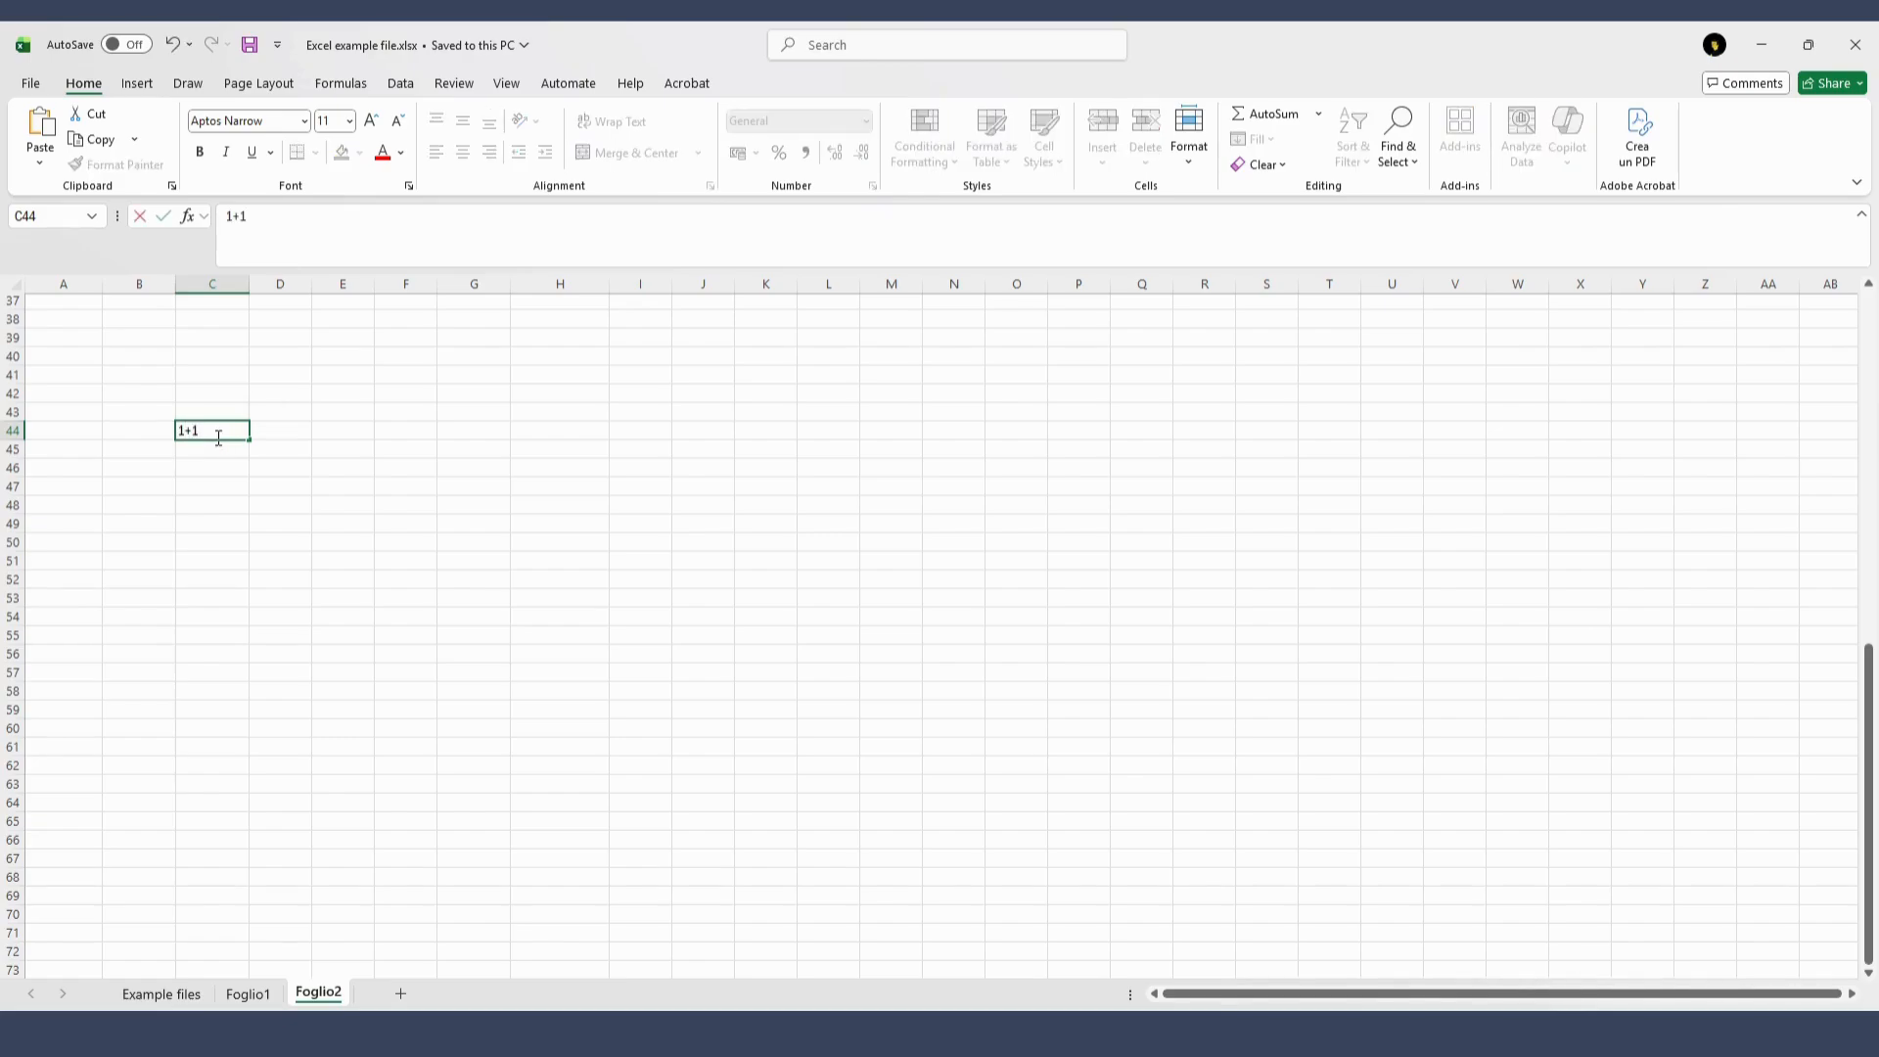
key("Return")
key("Return")
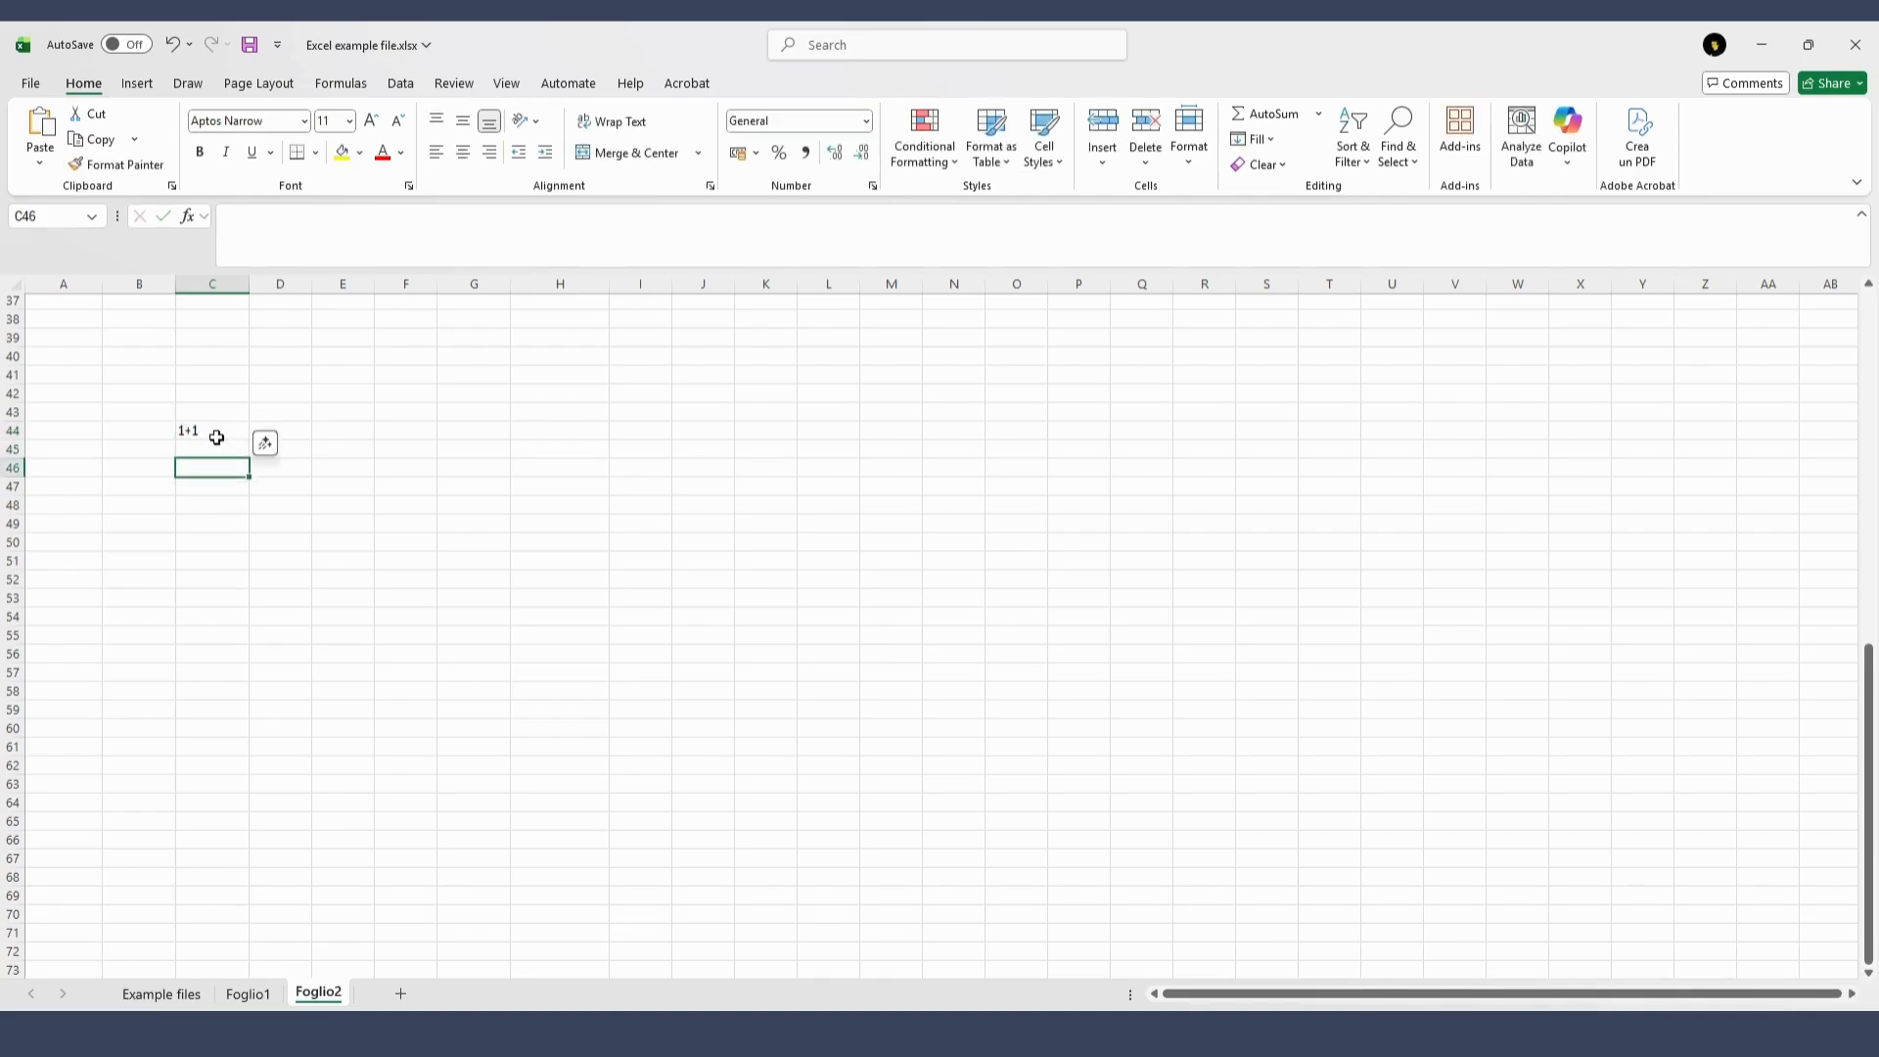
Enter the formula =1+1 in cell C46
type("=1")
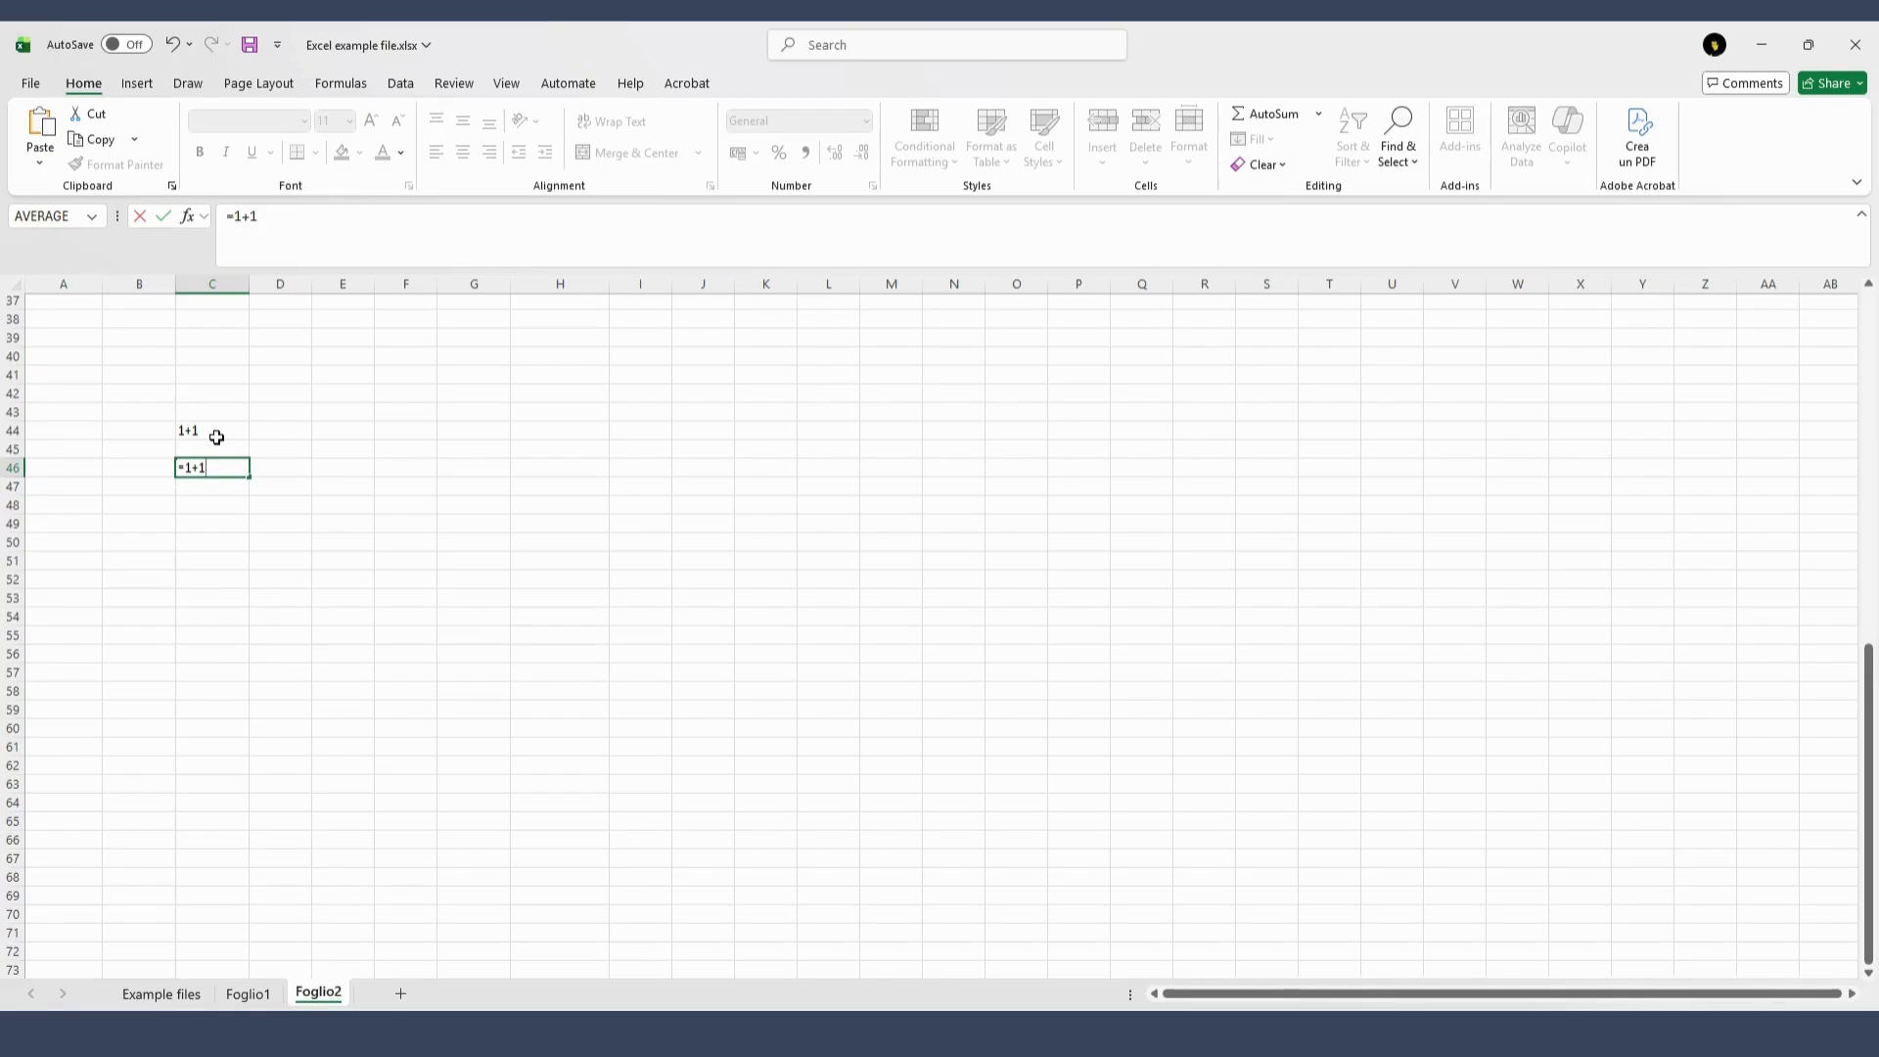
type("+1")
key("Return")
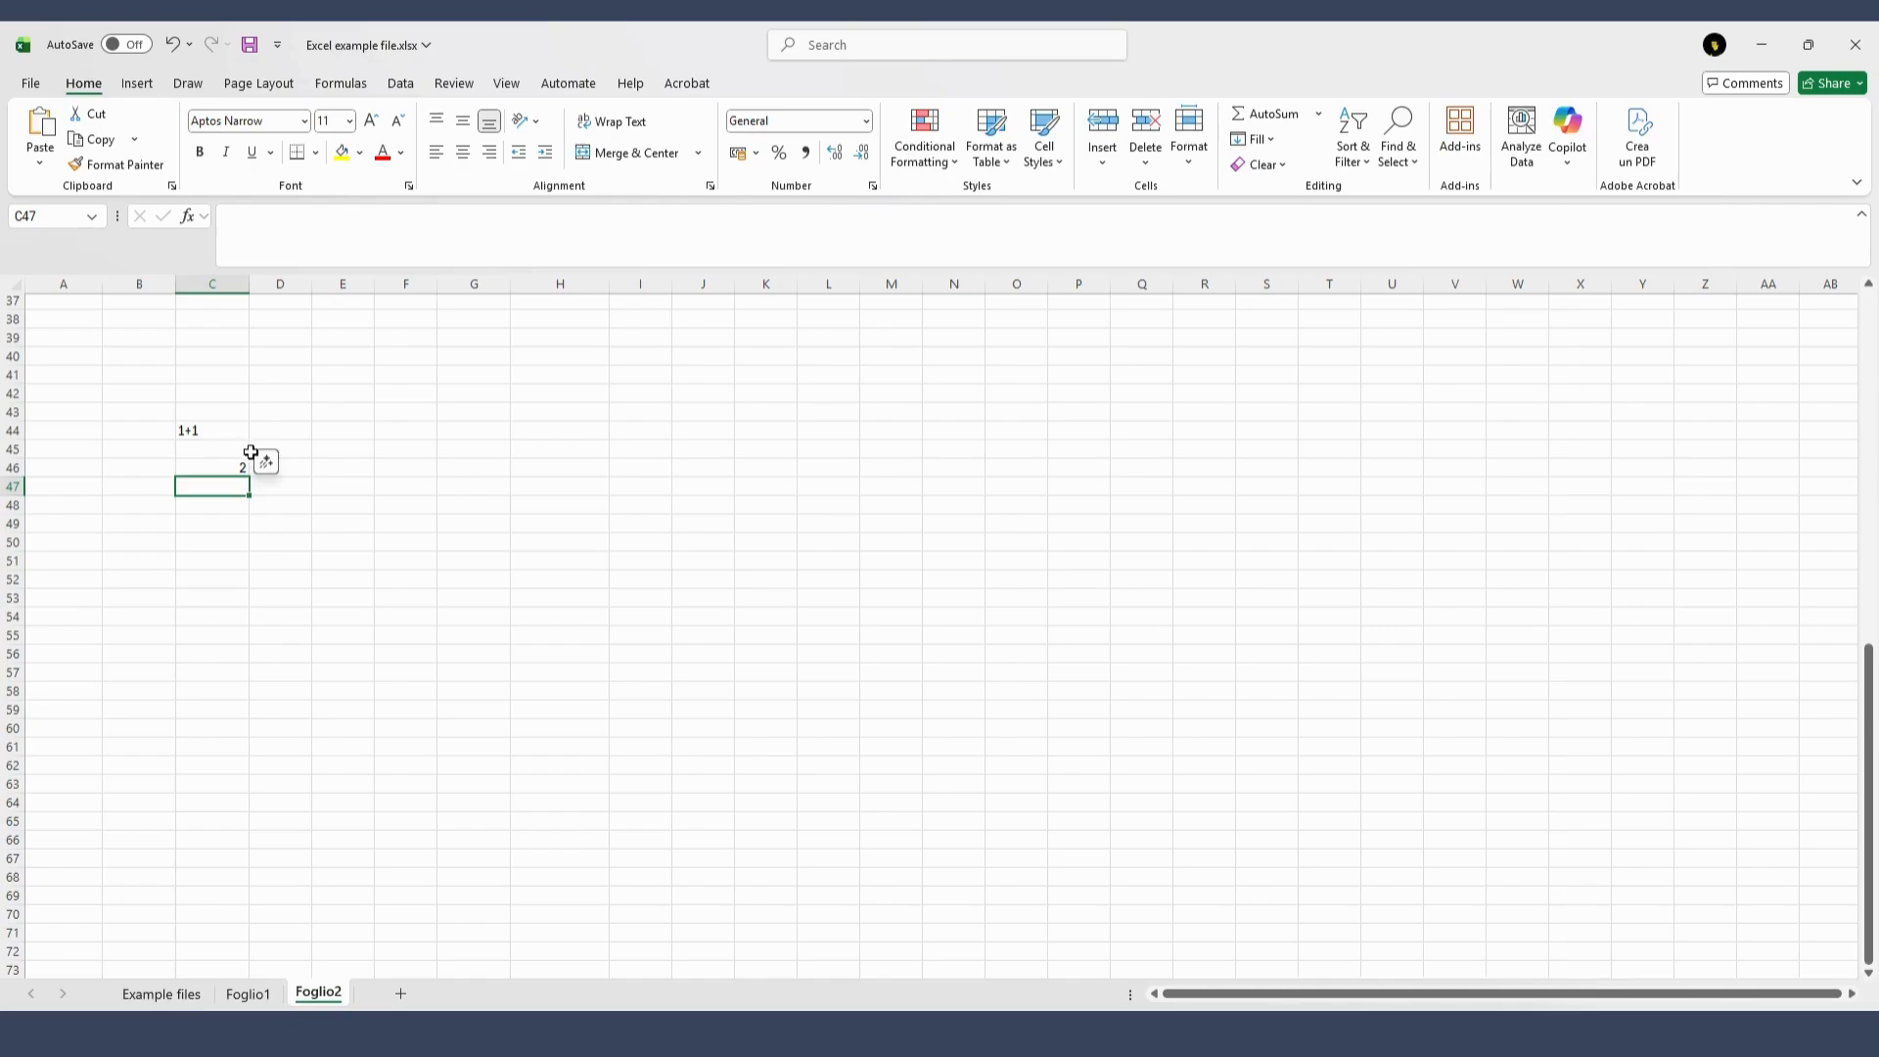
Enter an arithmetic formula beginning with =3 in cell E44 and the division =3/3 in cell E45
left_click(352, 434)
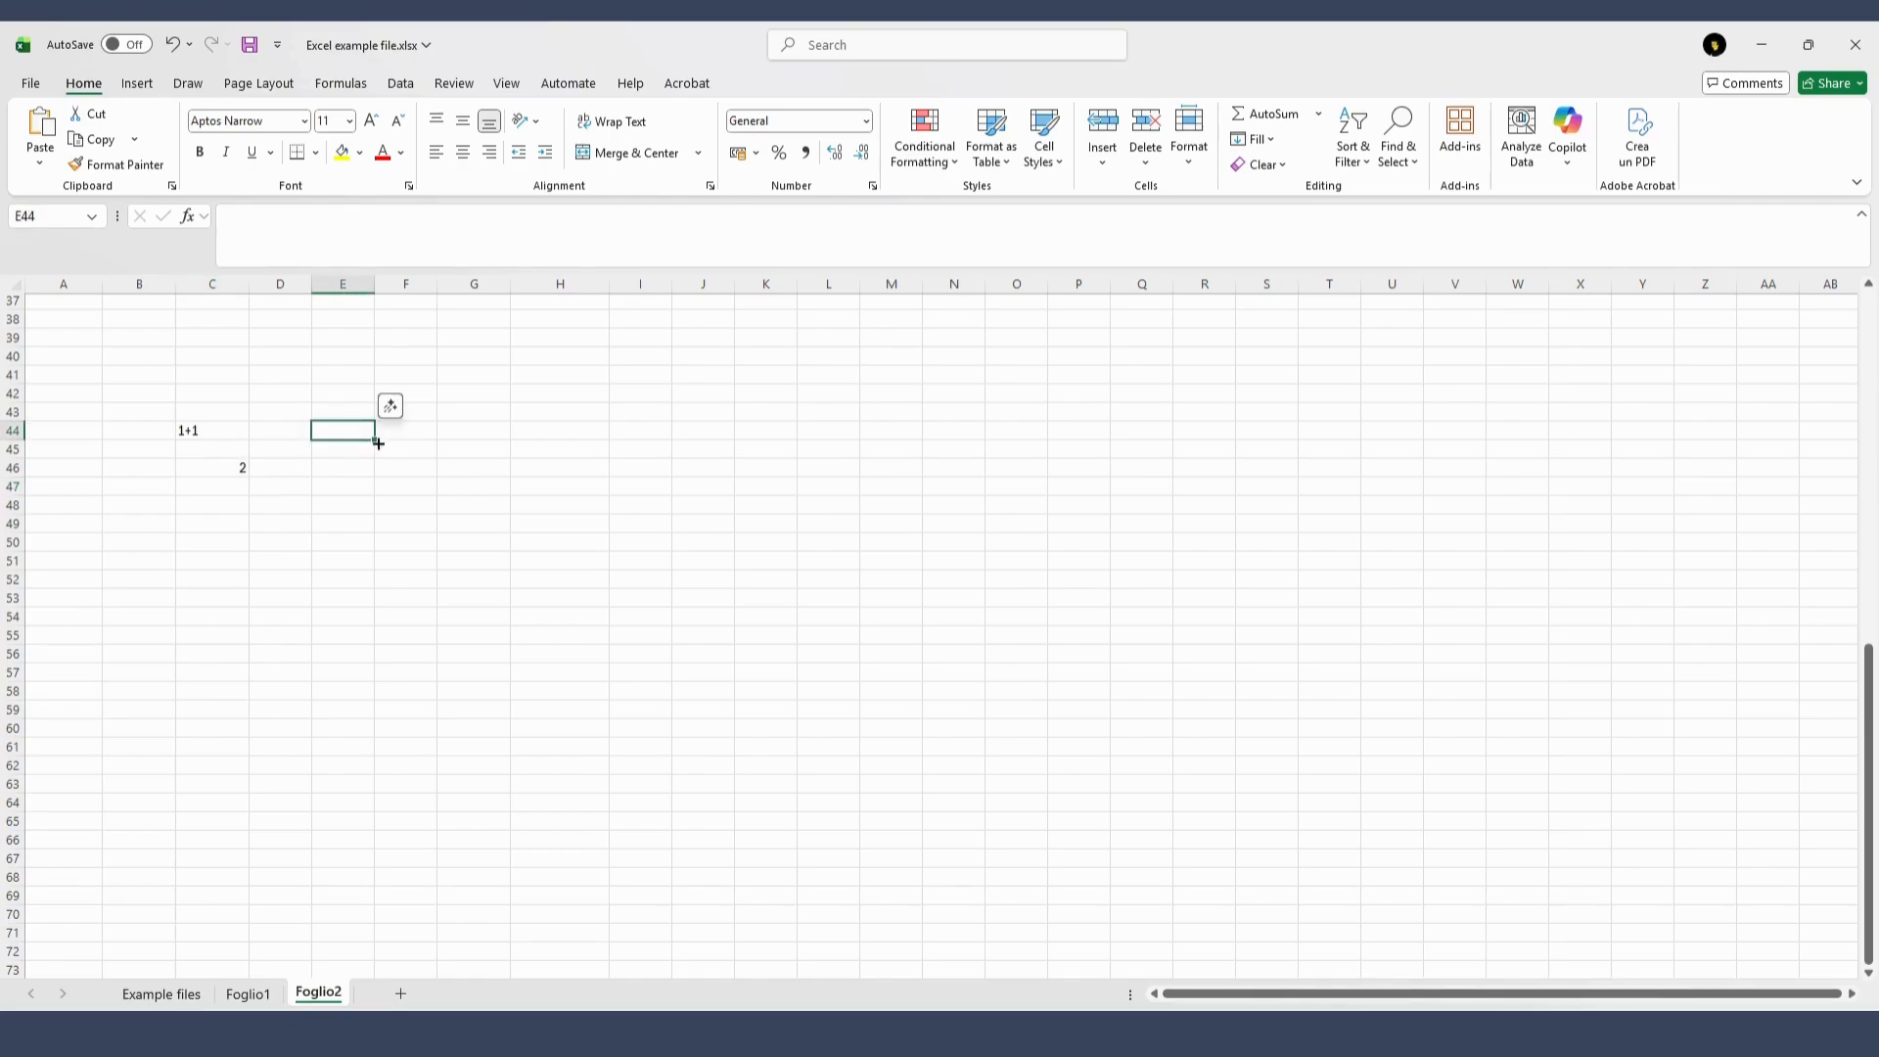
type("=3*4")
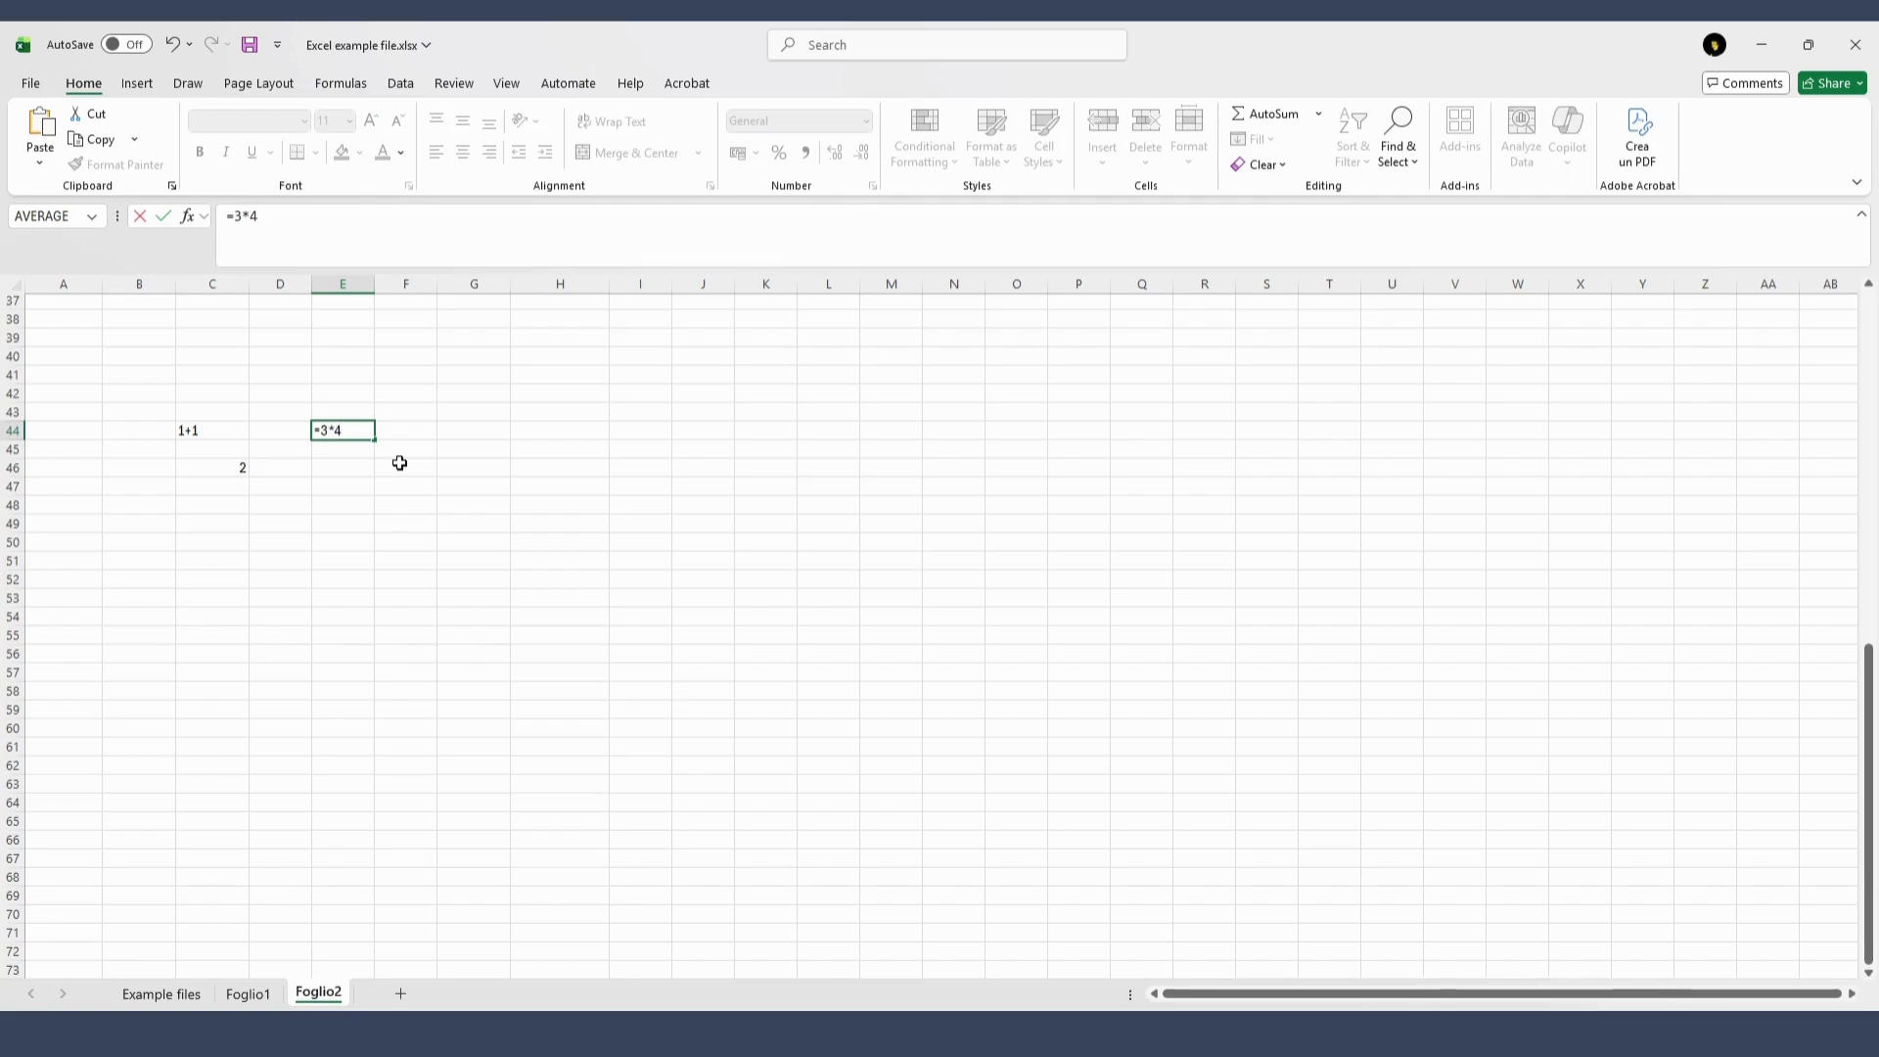
key("Return")
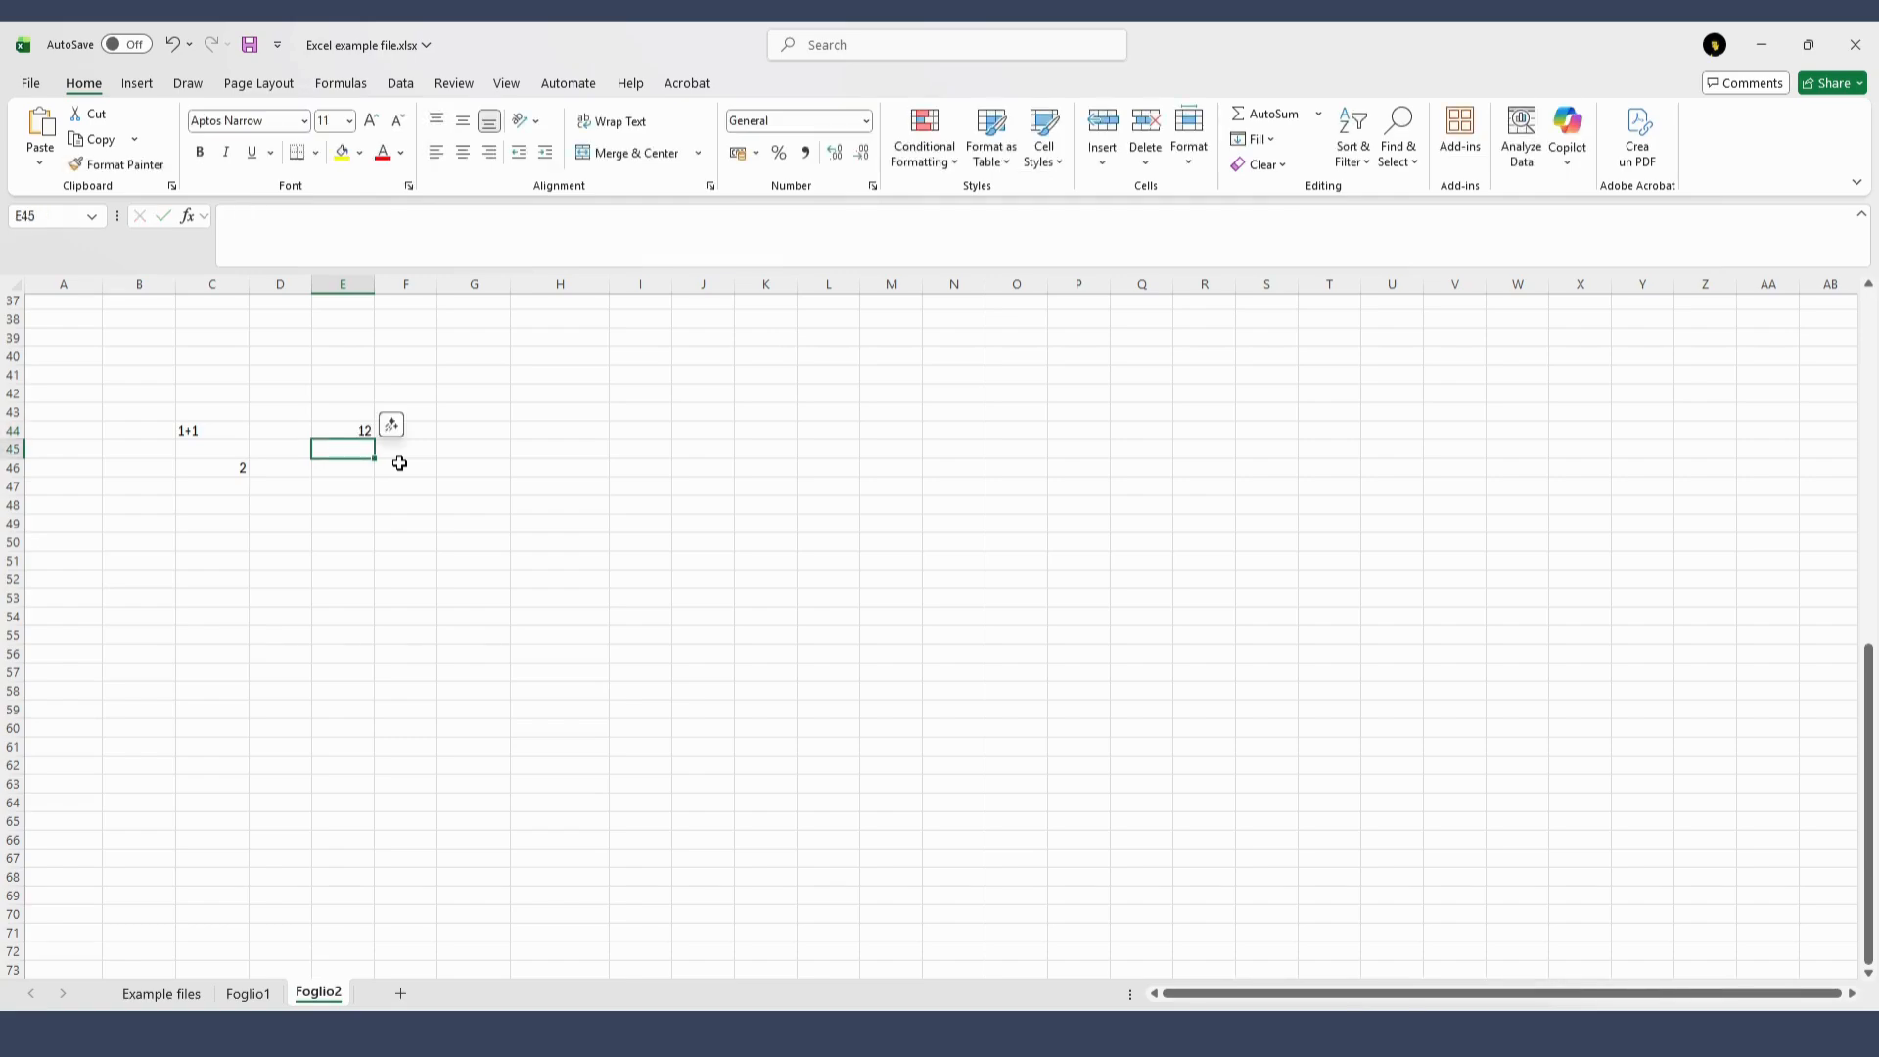
type("=")
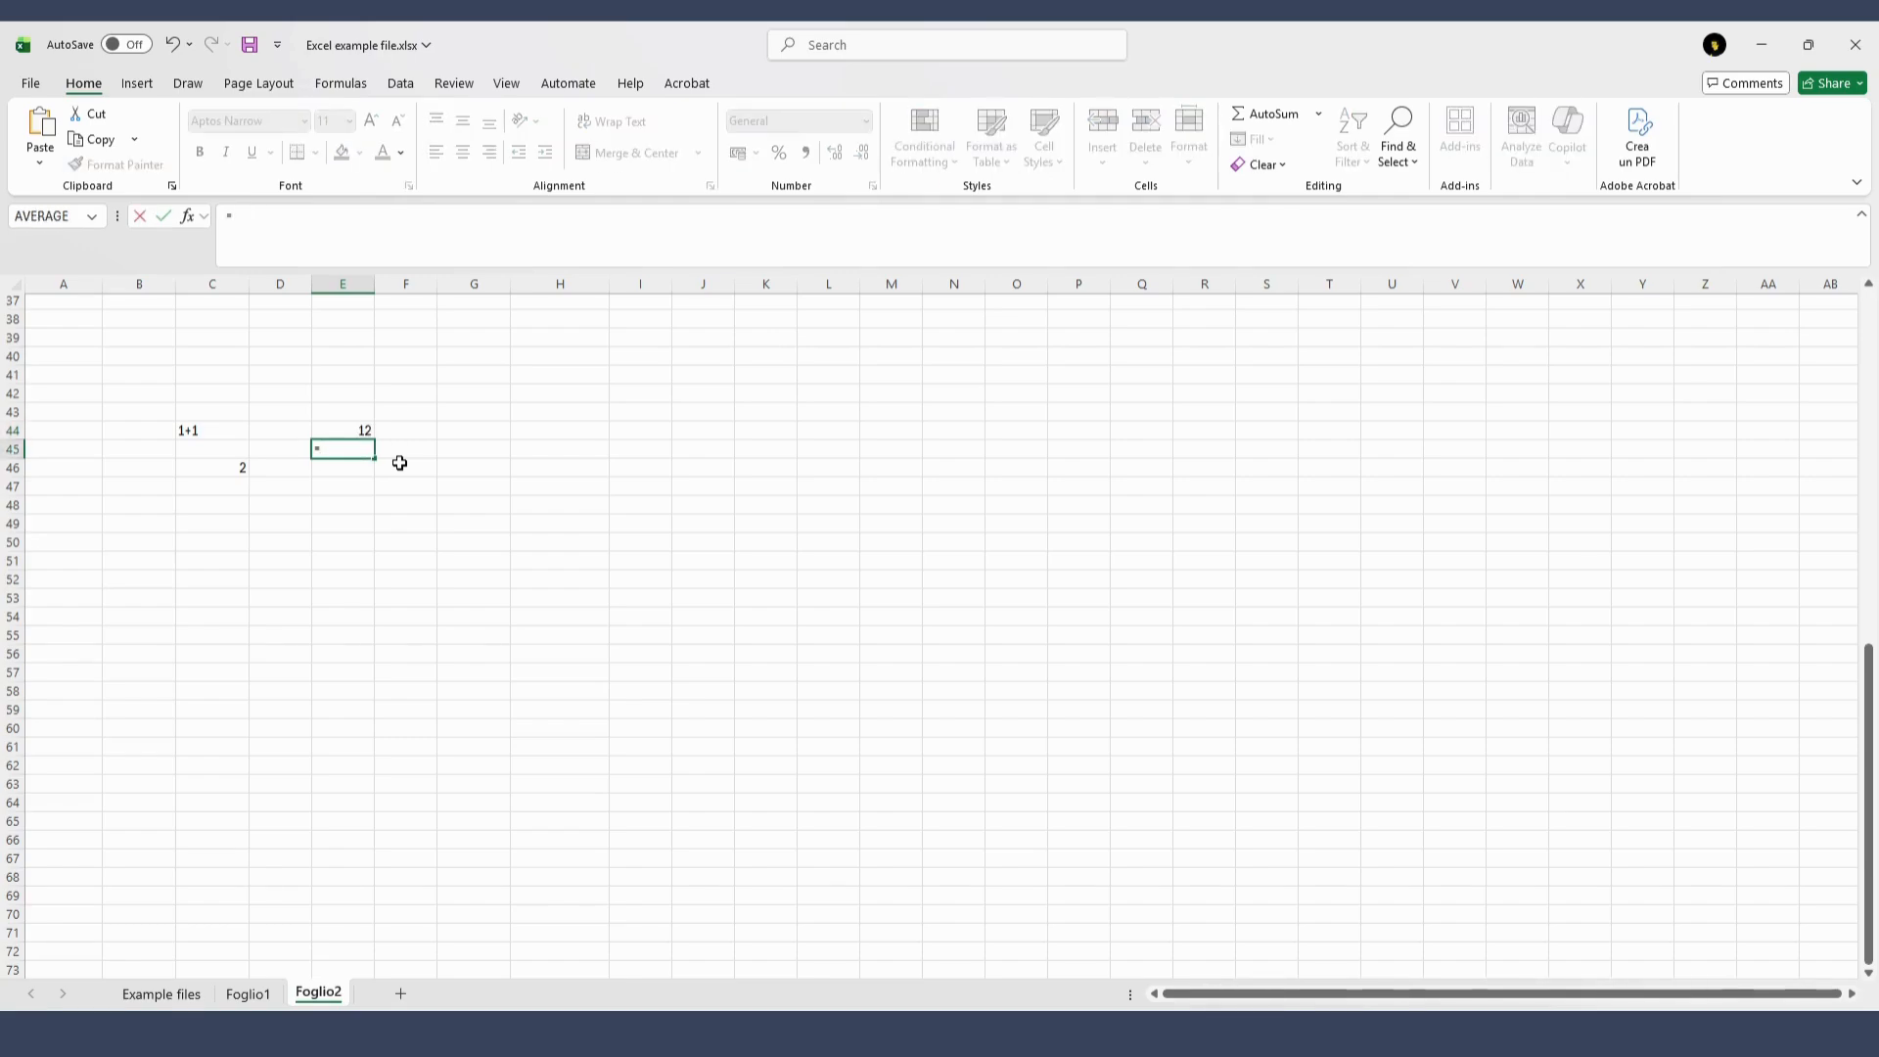
type("3/3")
key("Return")
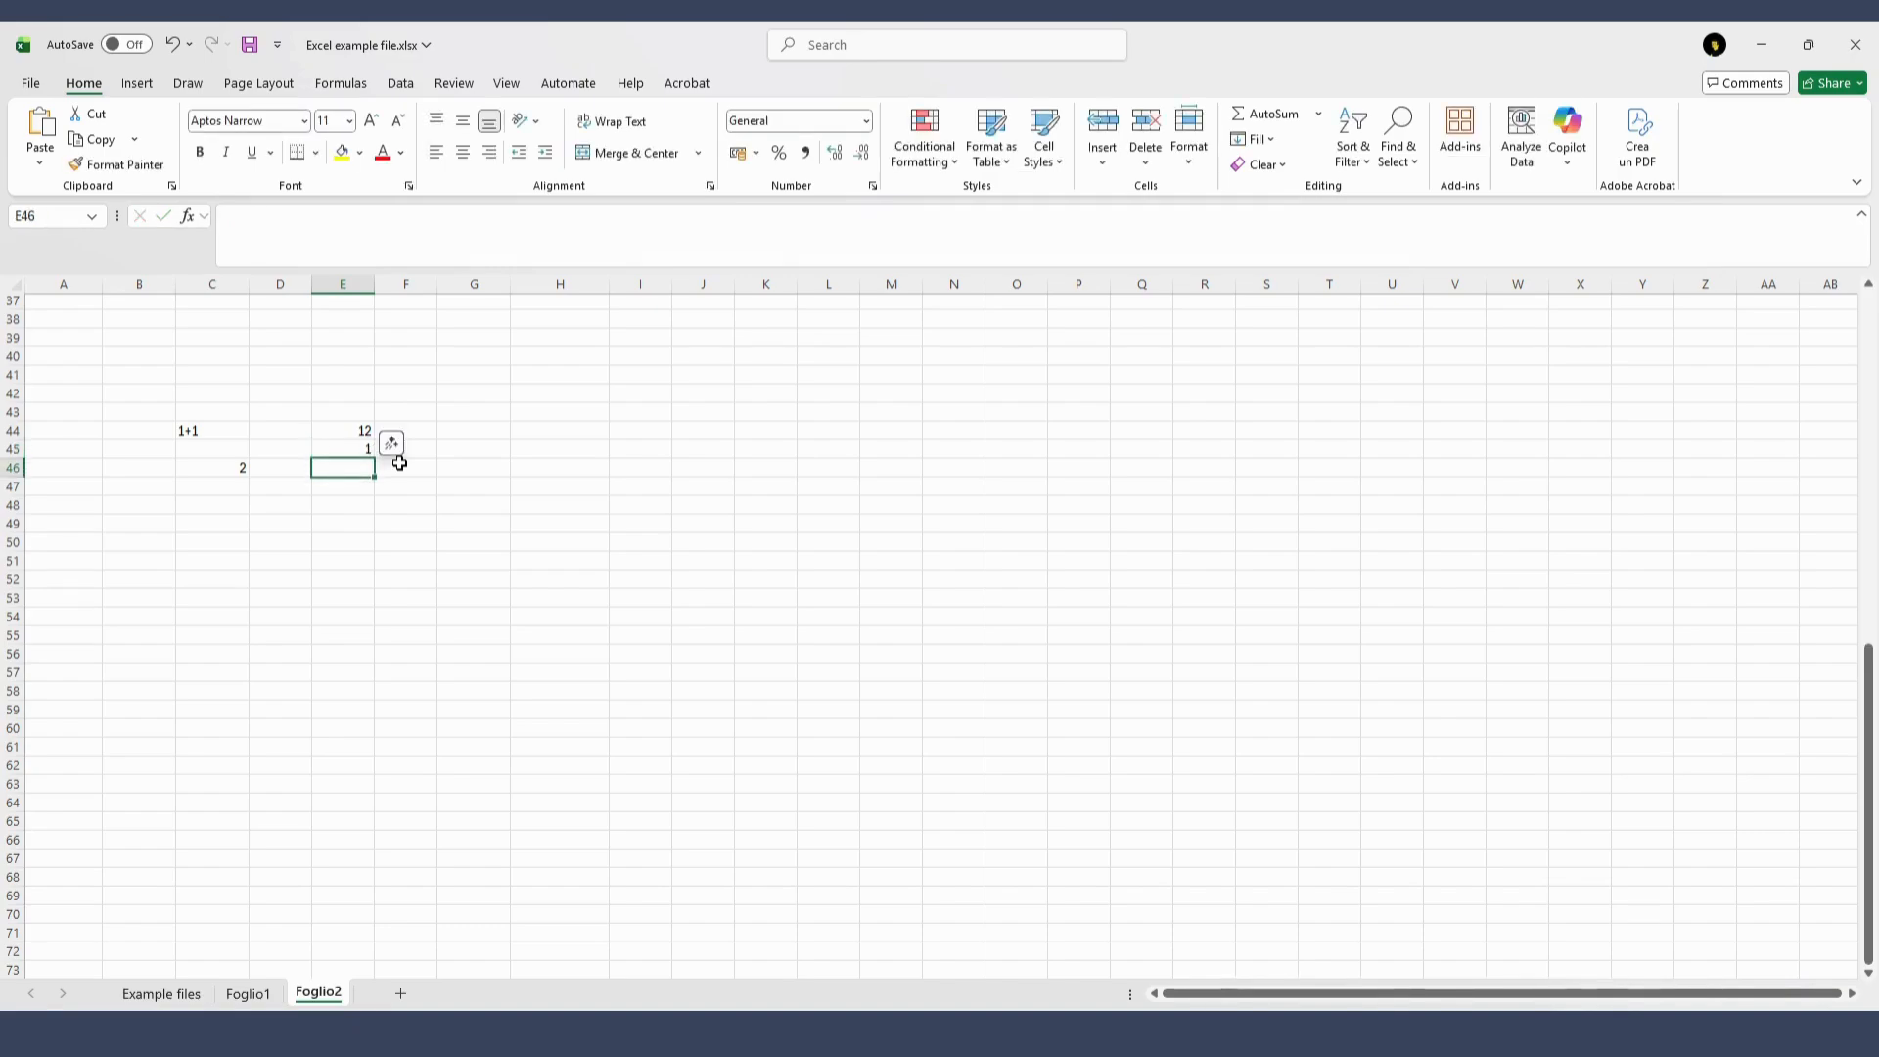
Enter a formula with nested parentheses, =(1+(2+(4))), in cell E46
type("=(")
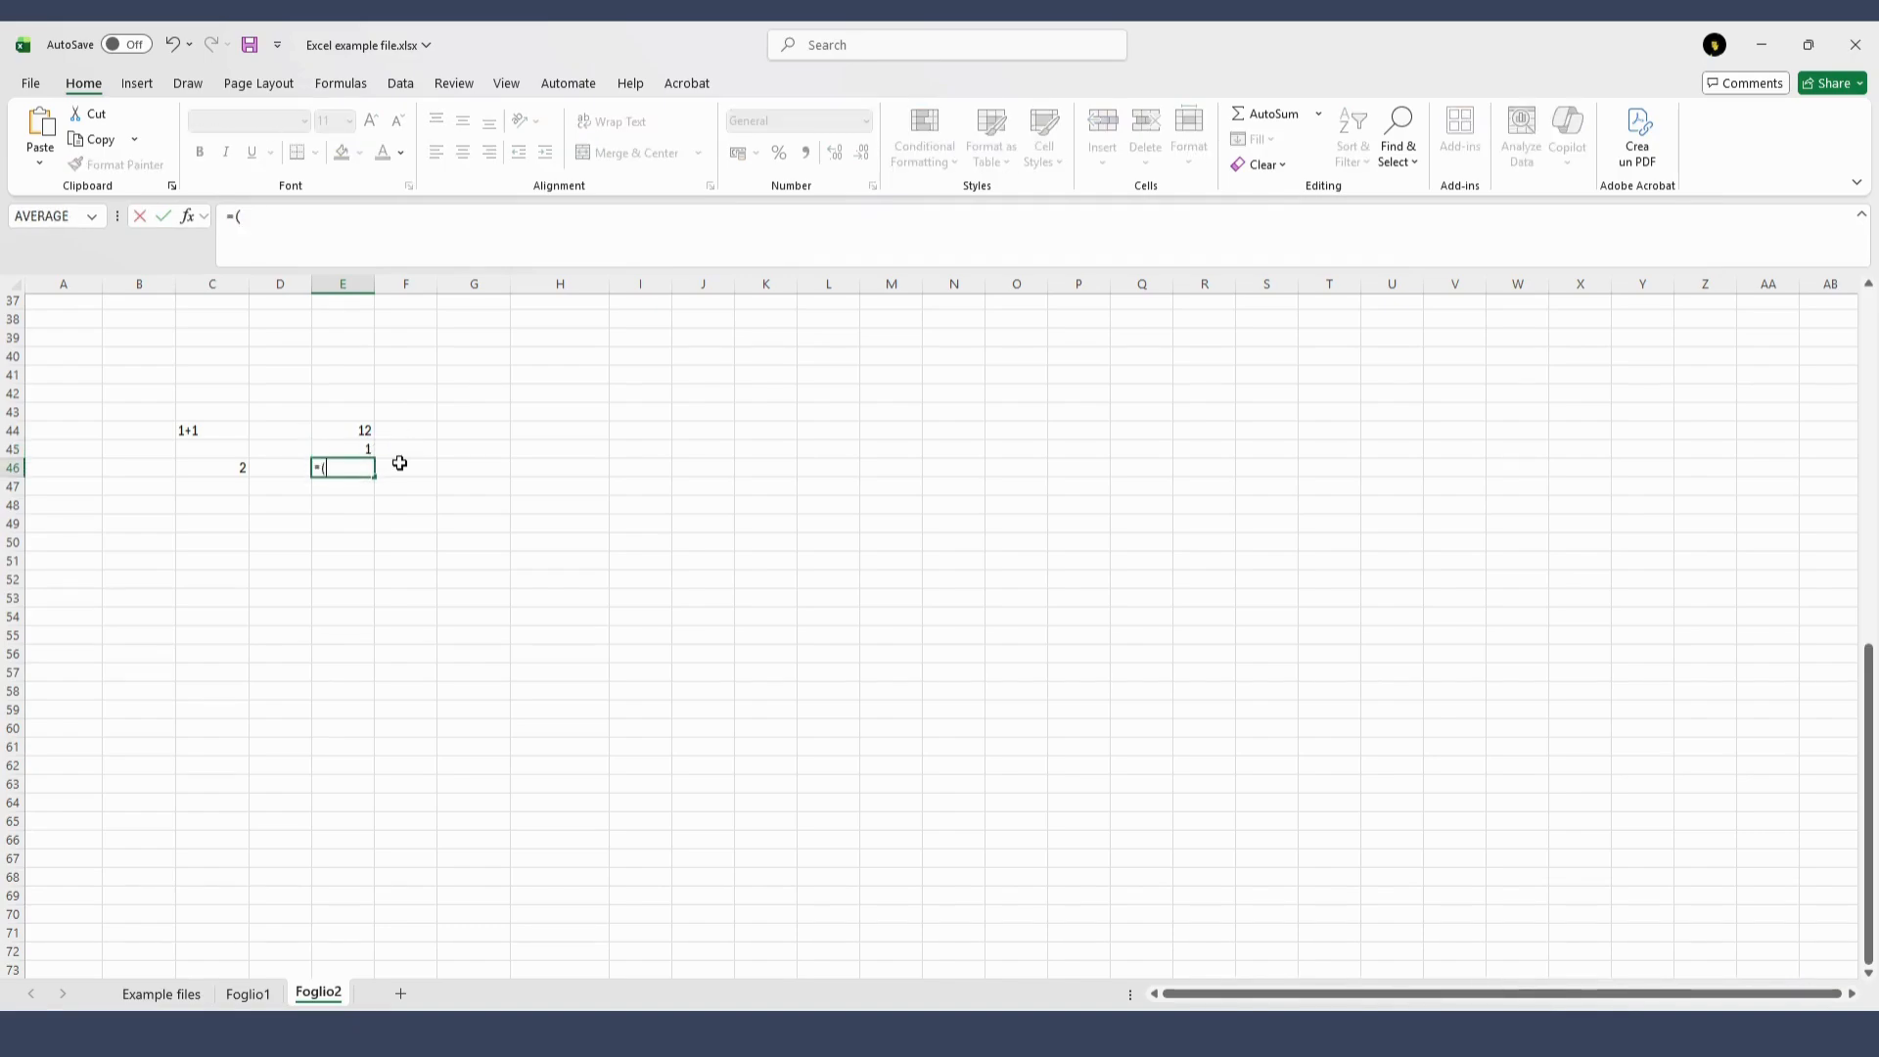
type("1+(2")
type("+")
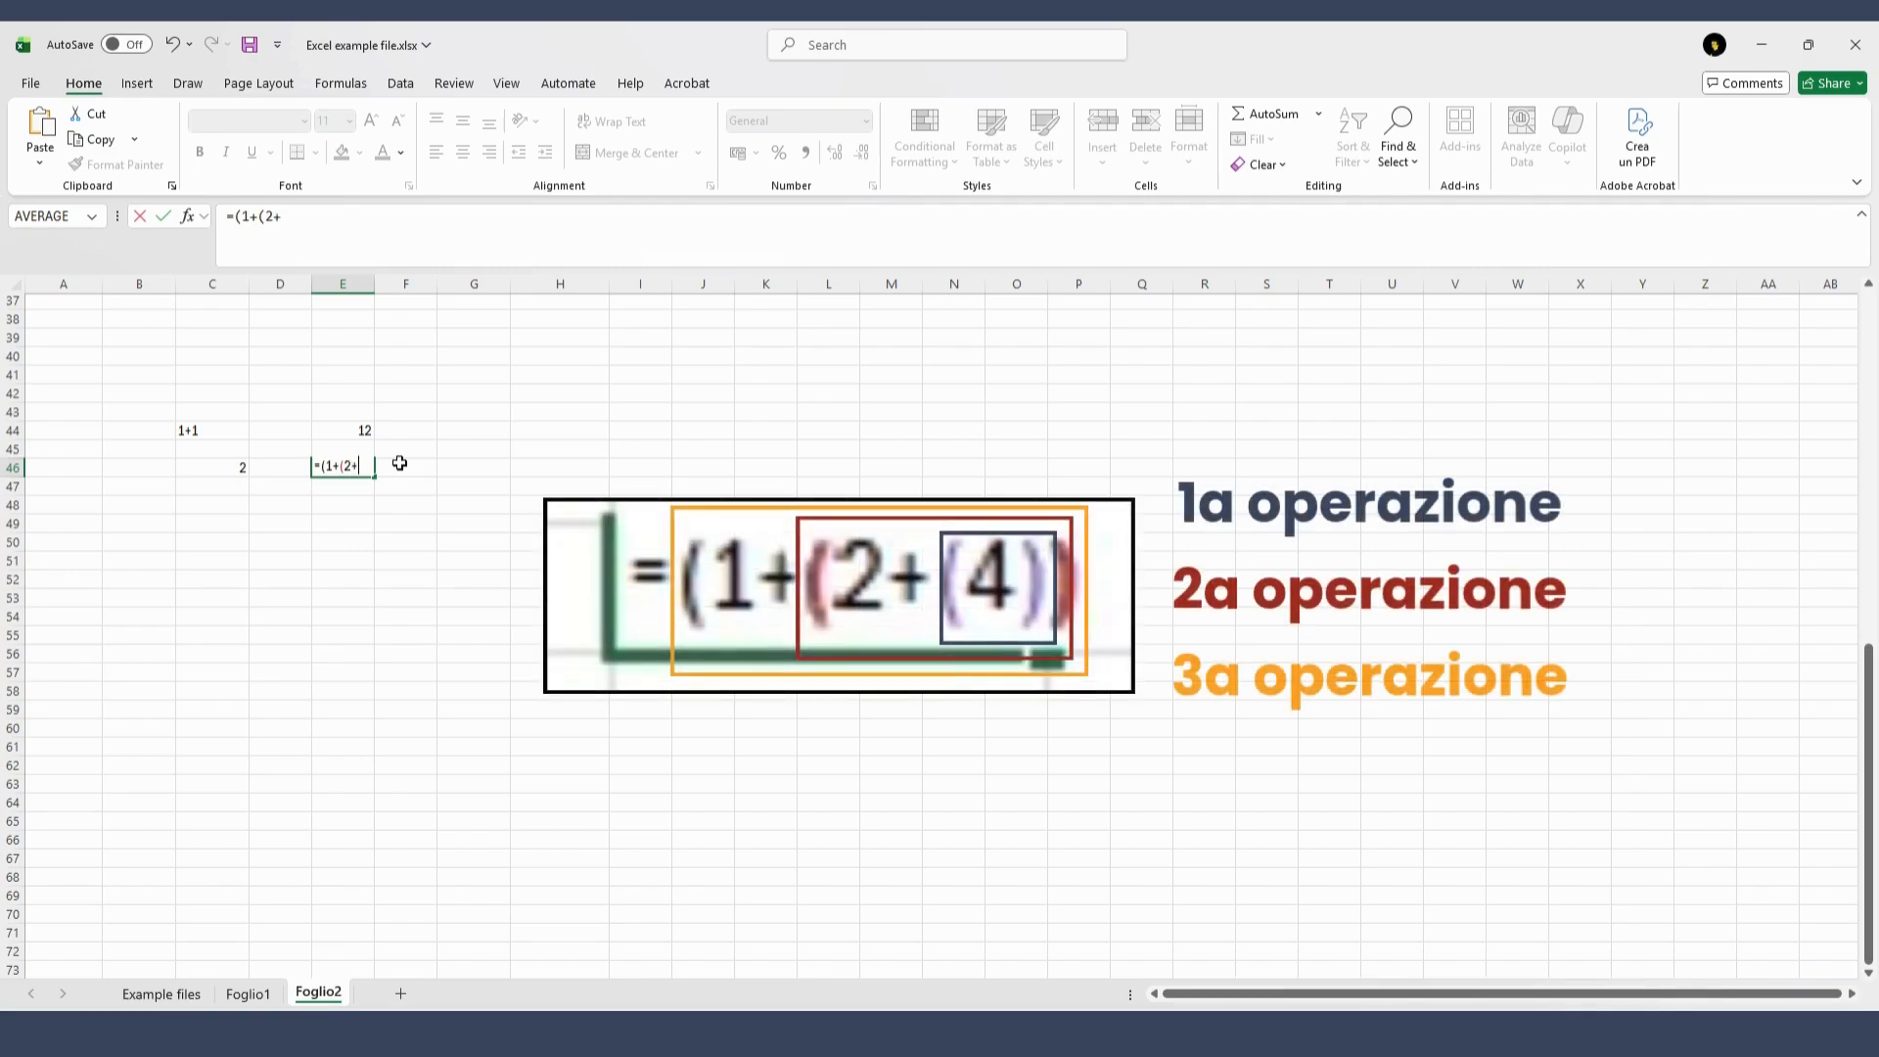
type("(4))")
key("Return")
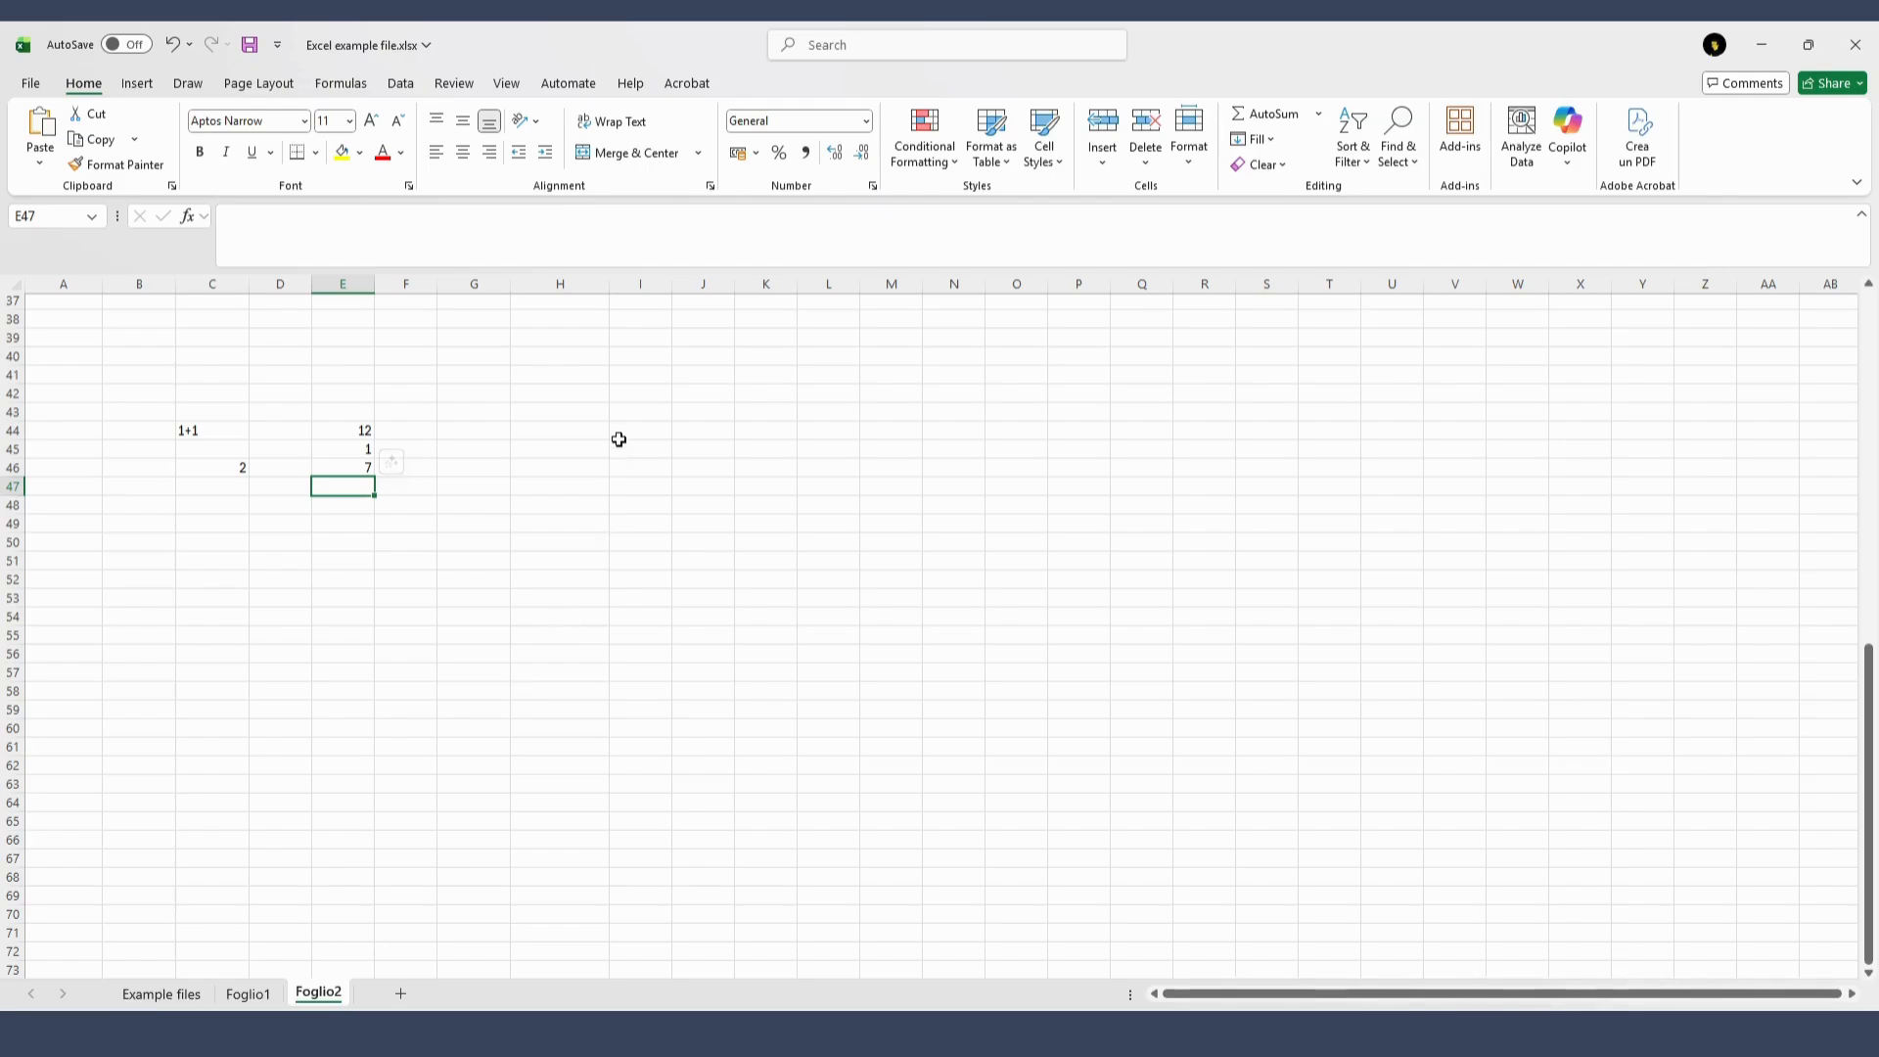
Search the function library for "sum" and insert the SUM function in cell H44
left_click(569, 431)
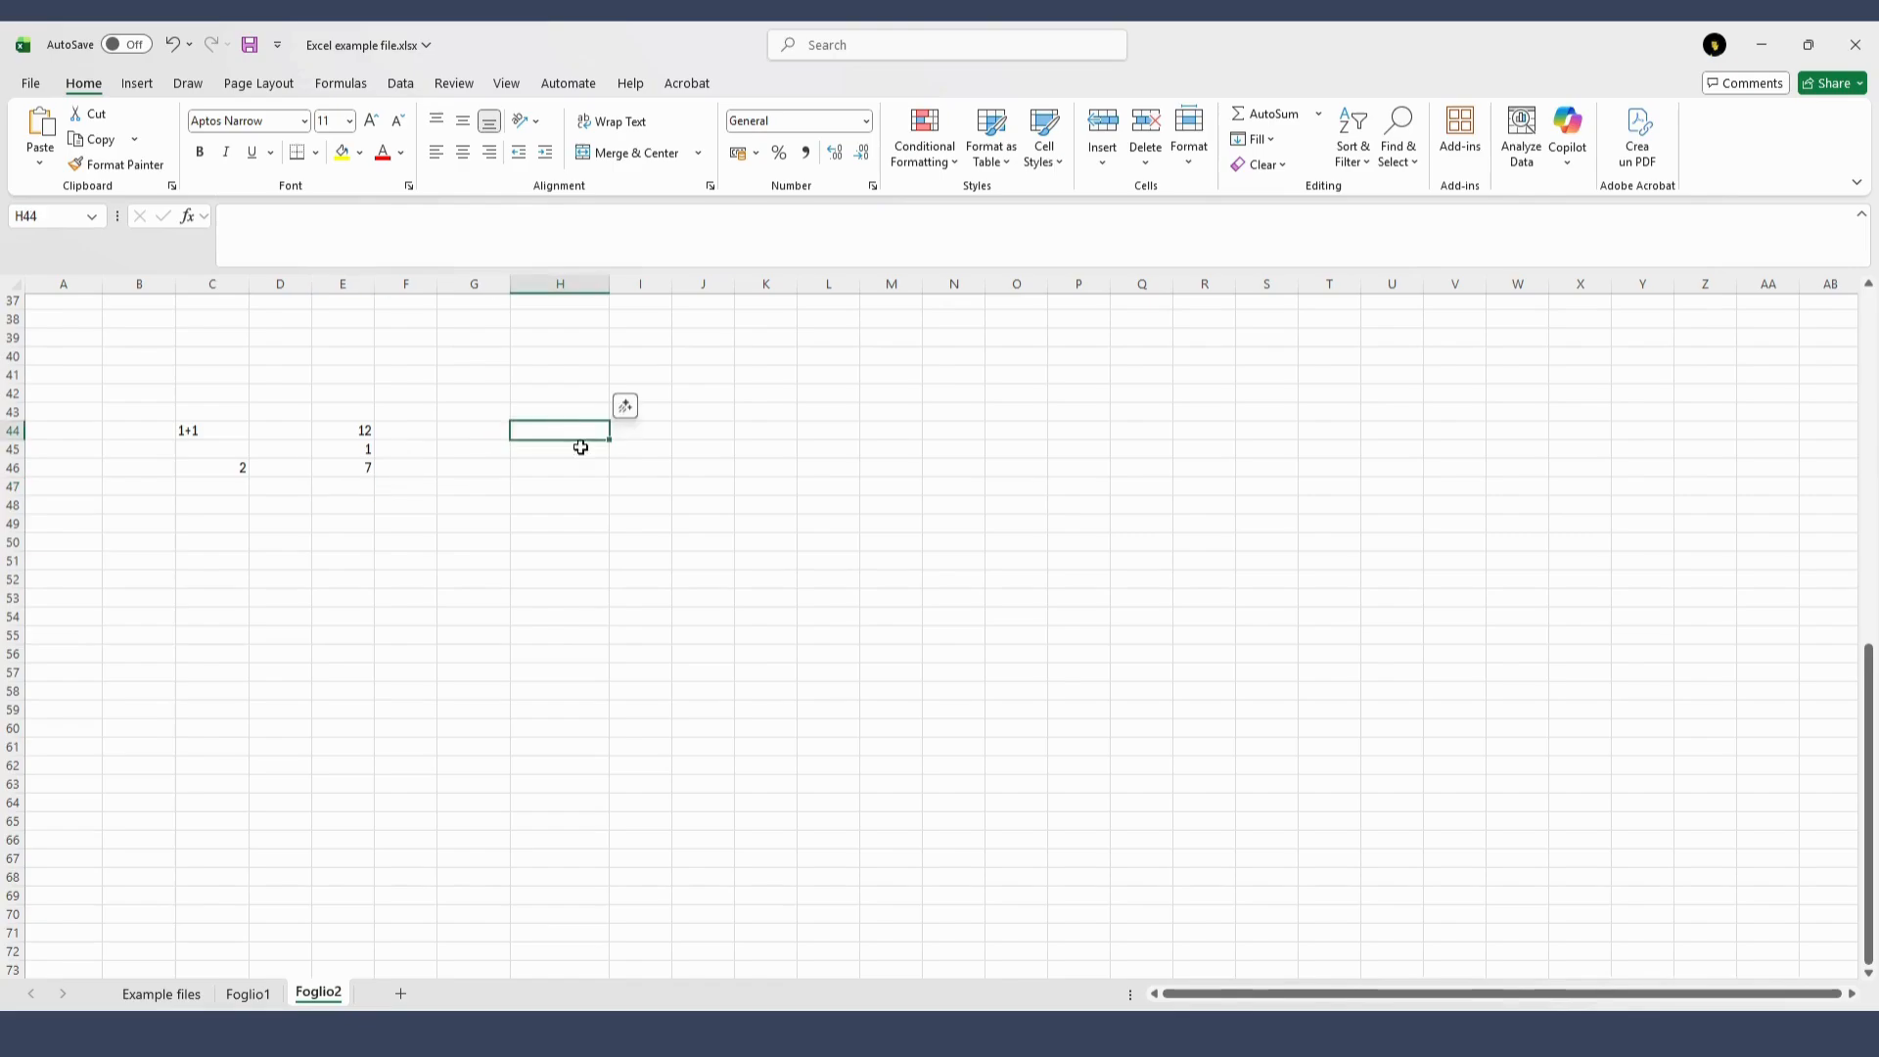
left_click(206, 219)
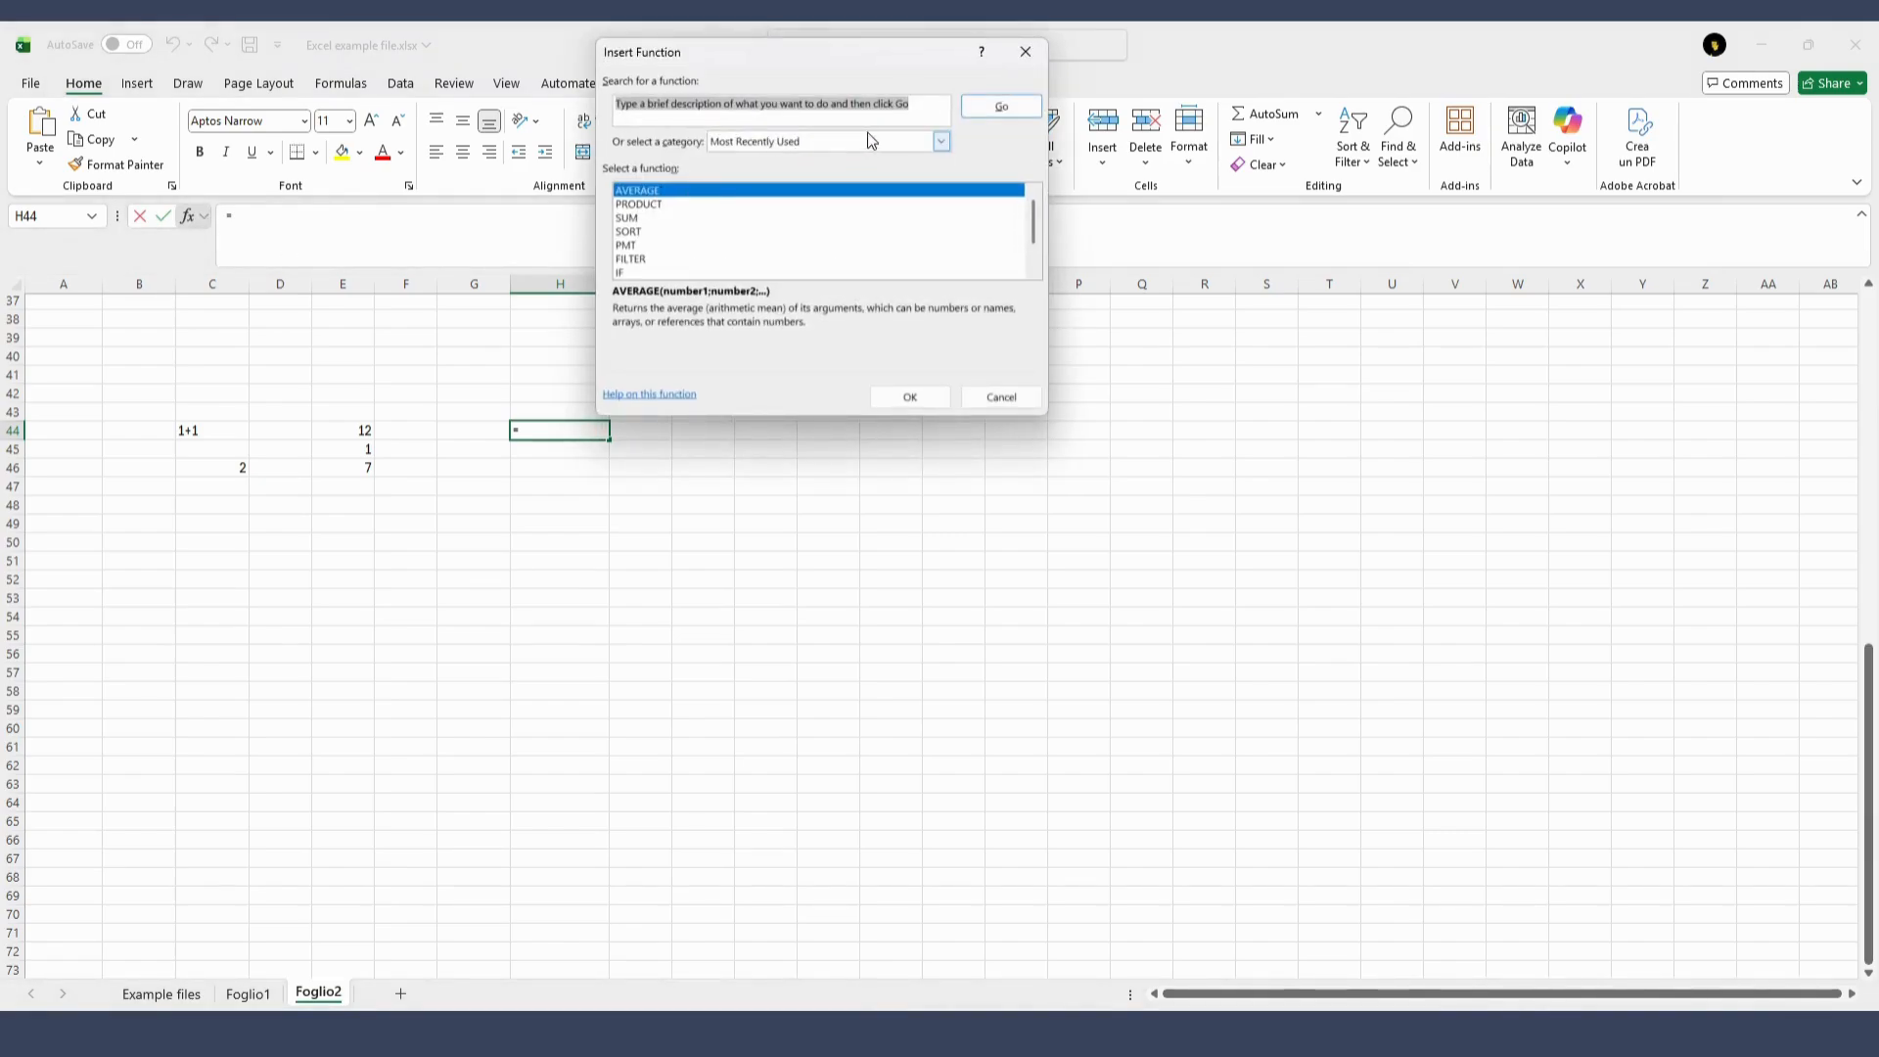
left_click(924, 116)
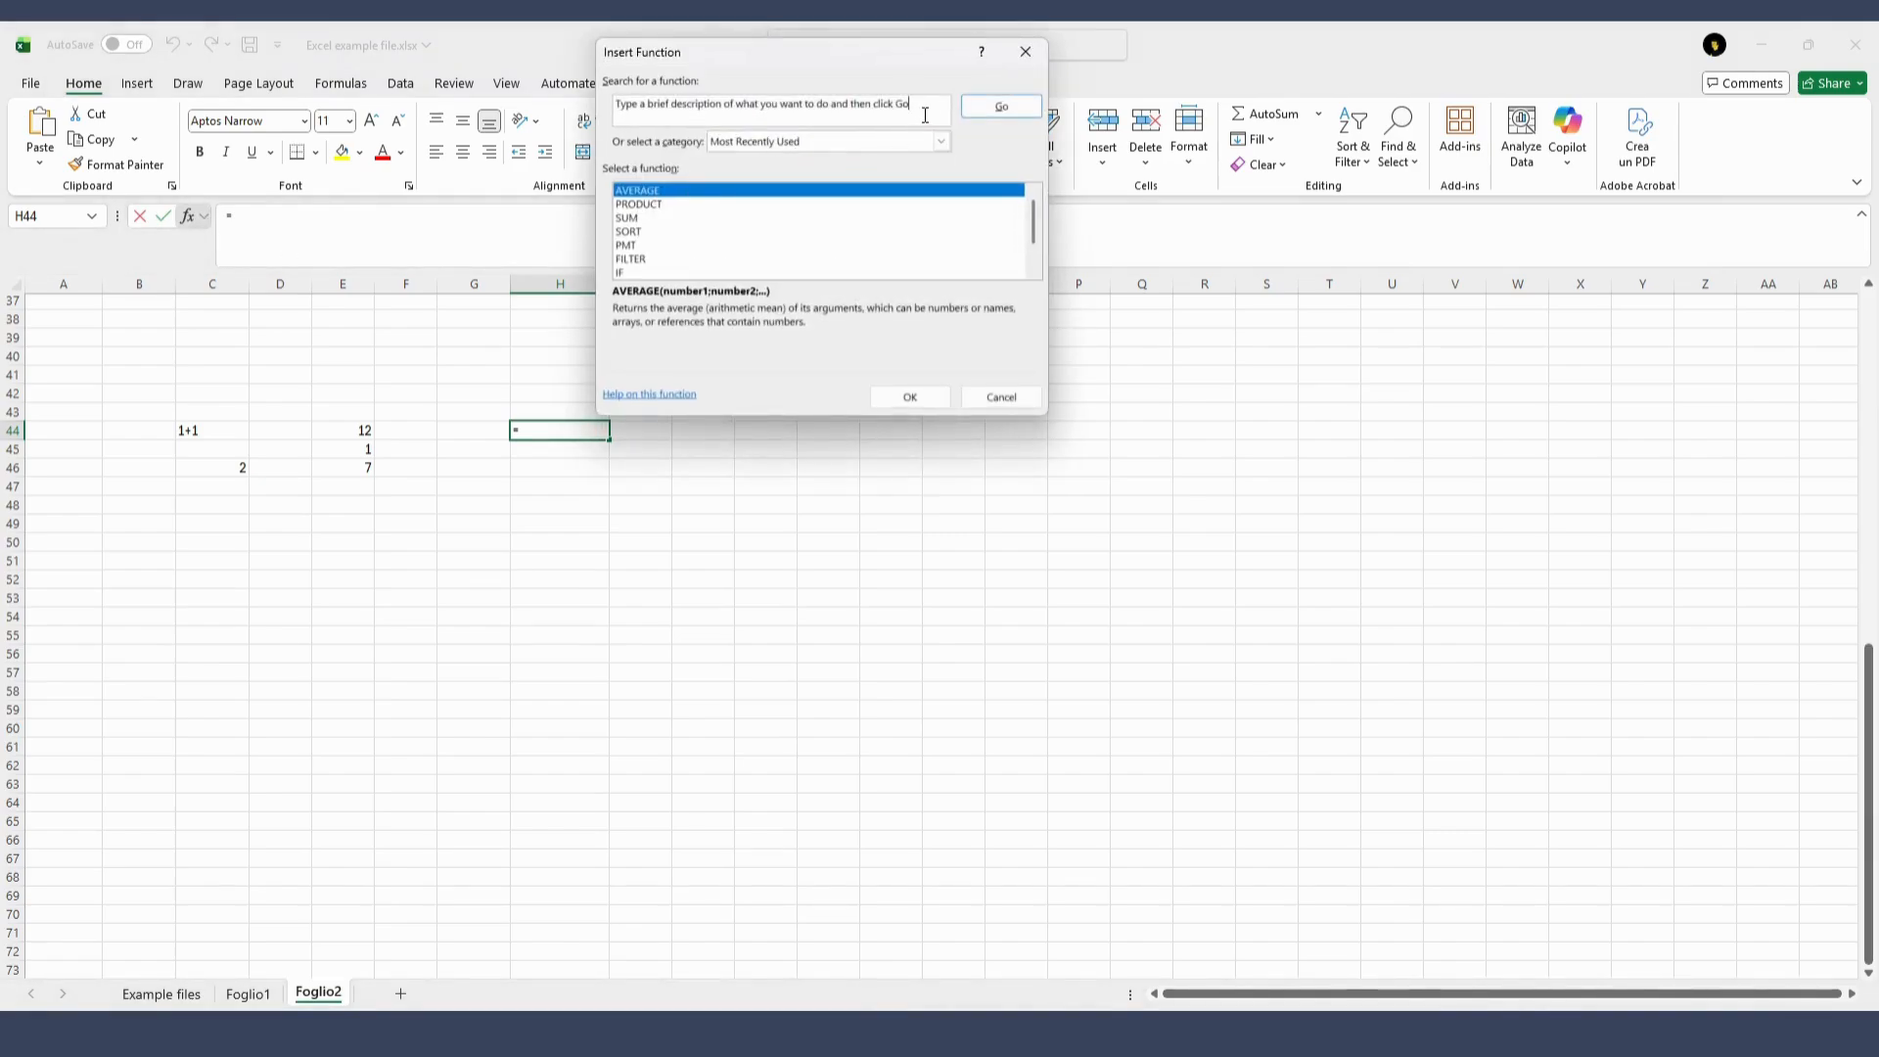
key("ctrl+a")
type("sum")
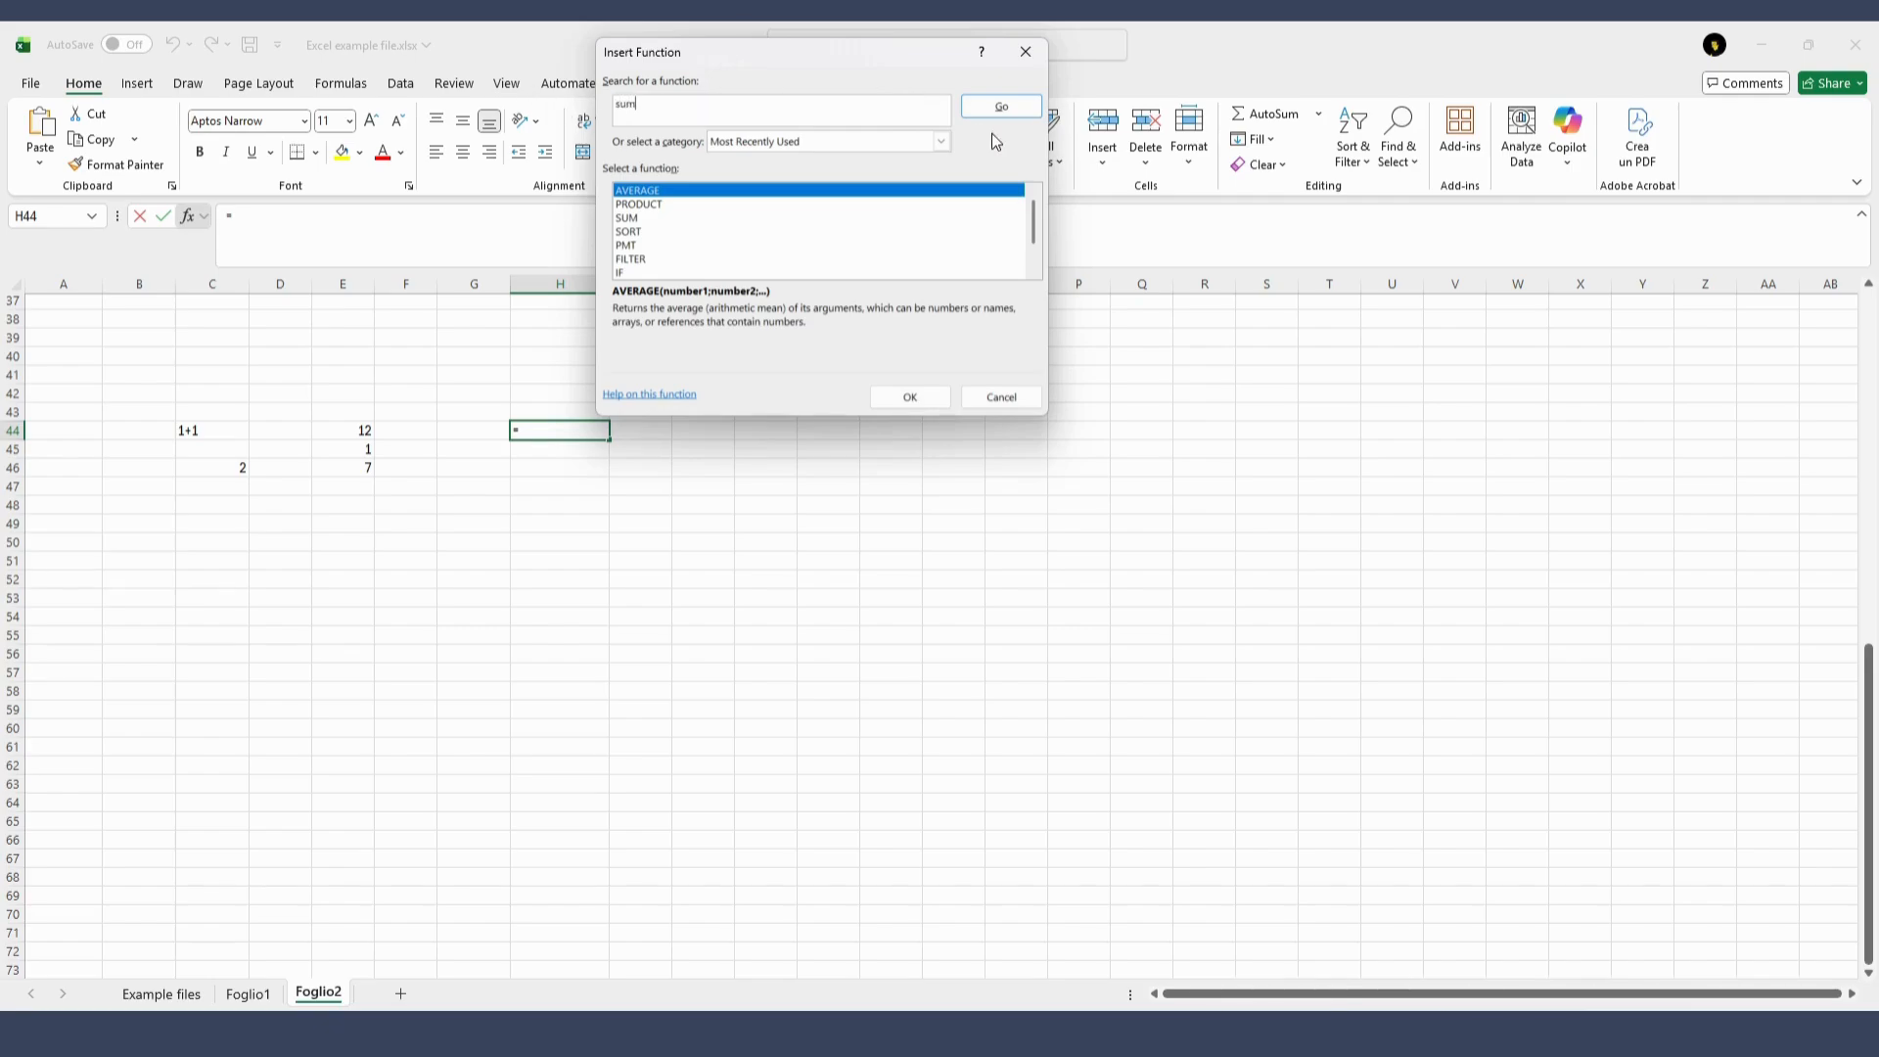
key("Return")
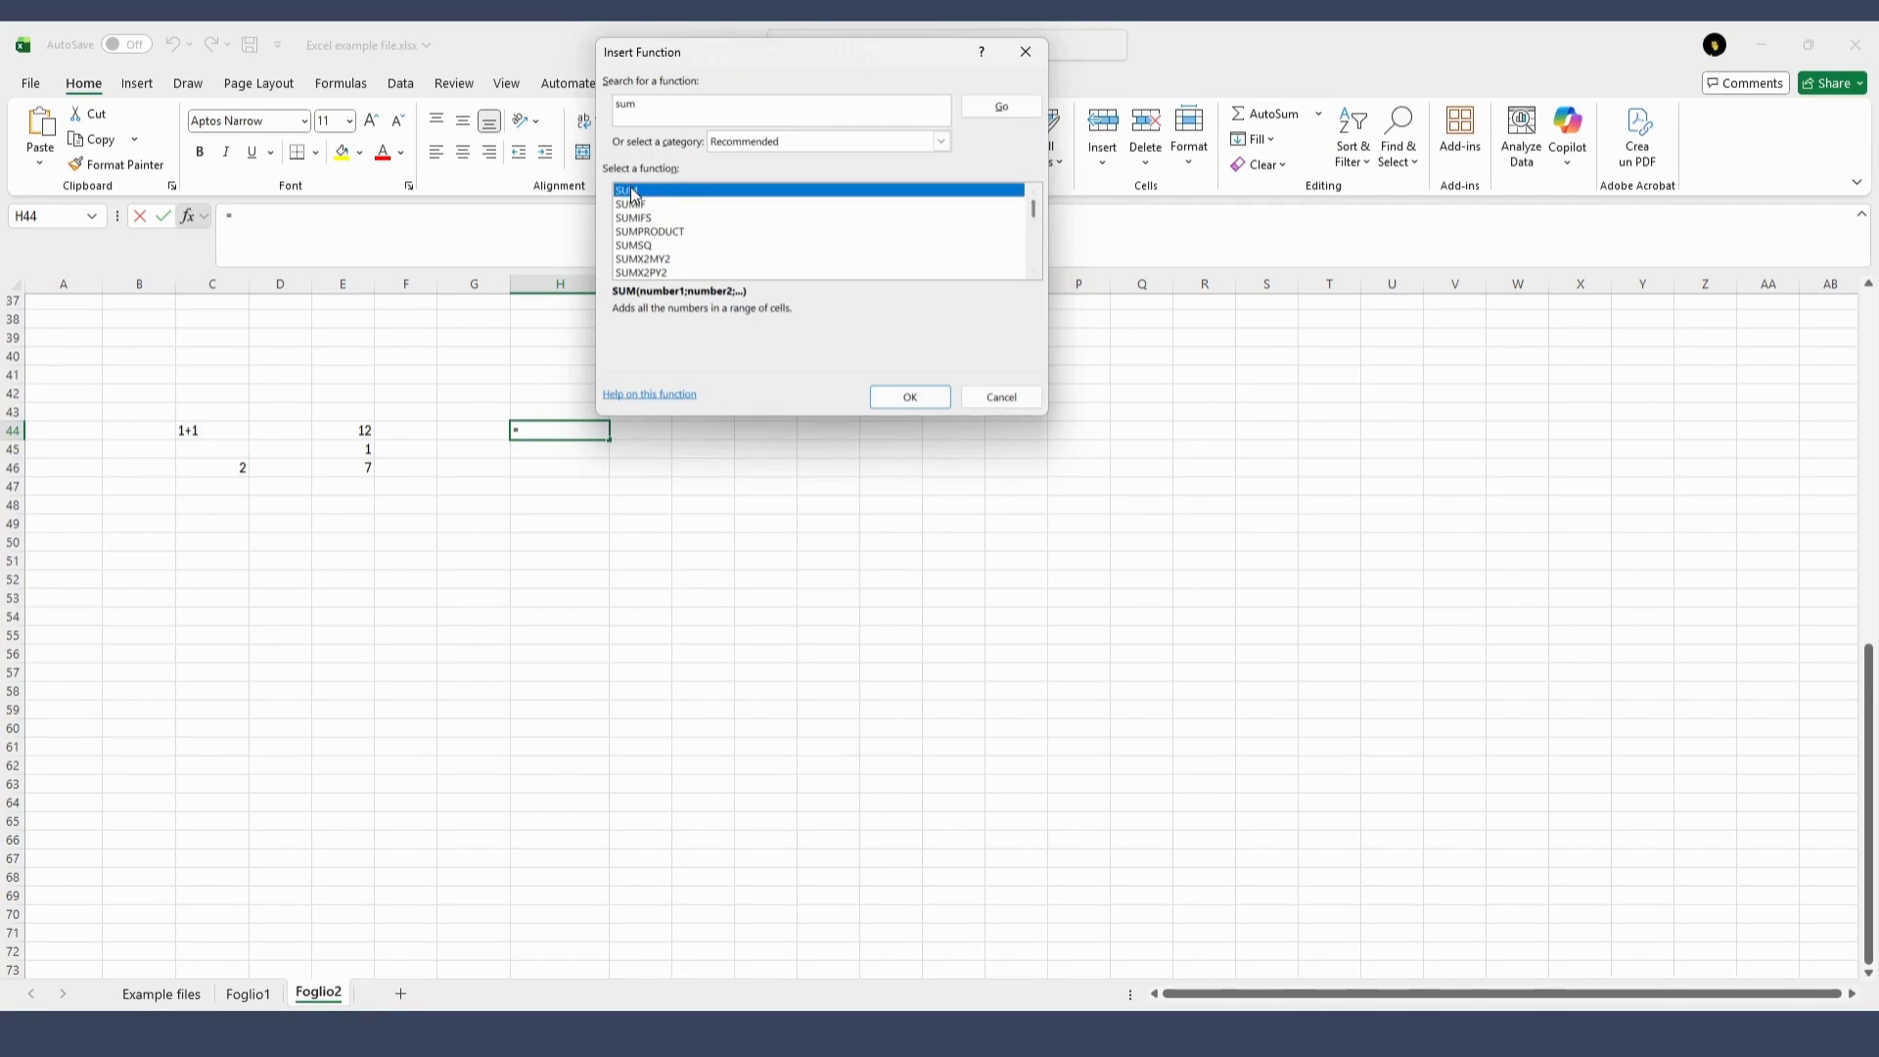
left_click(916, 401)
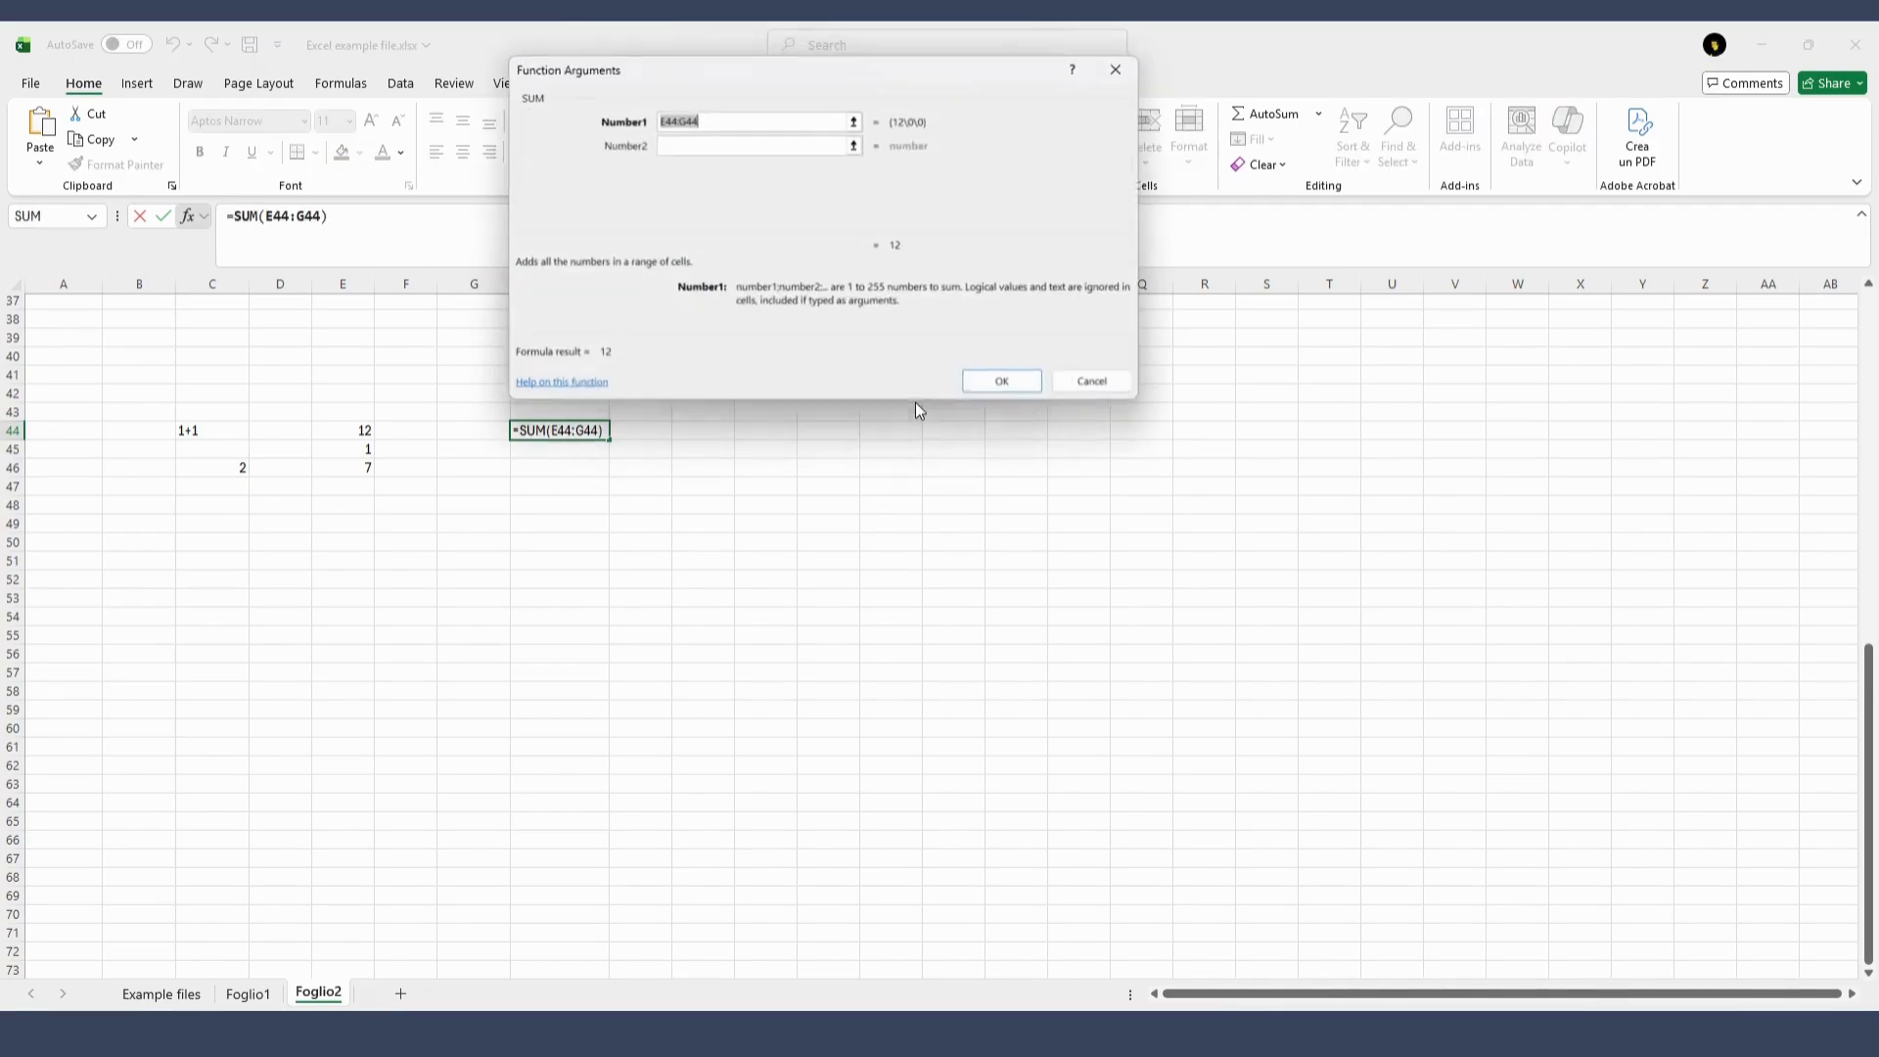
Replace the suggested range of the SUM function with the arguments 2, 4, 5 and 76, and confirm the formula
left_click(718, 119)
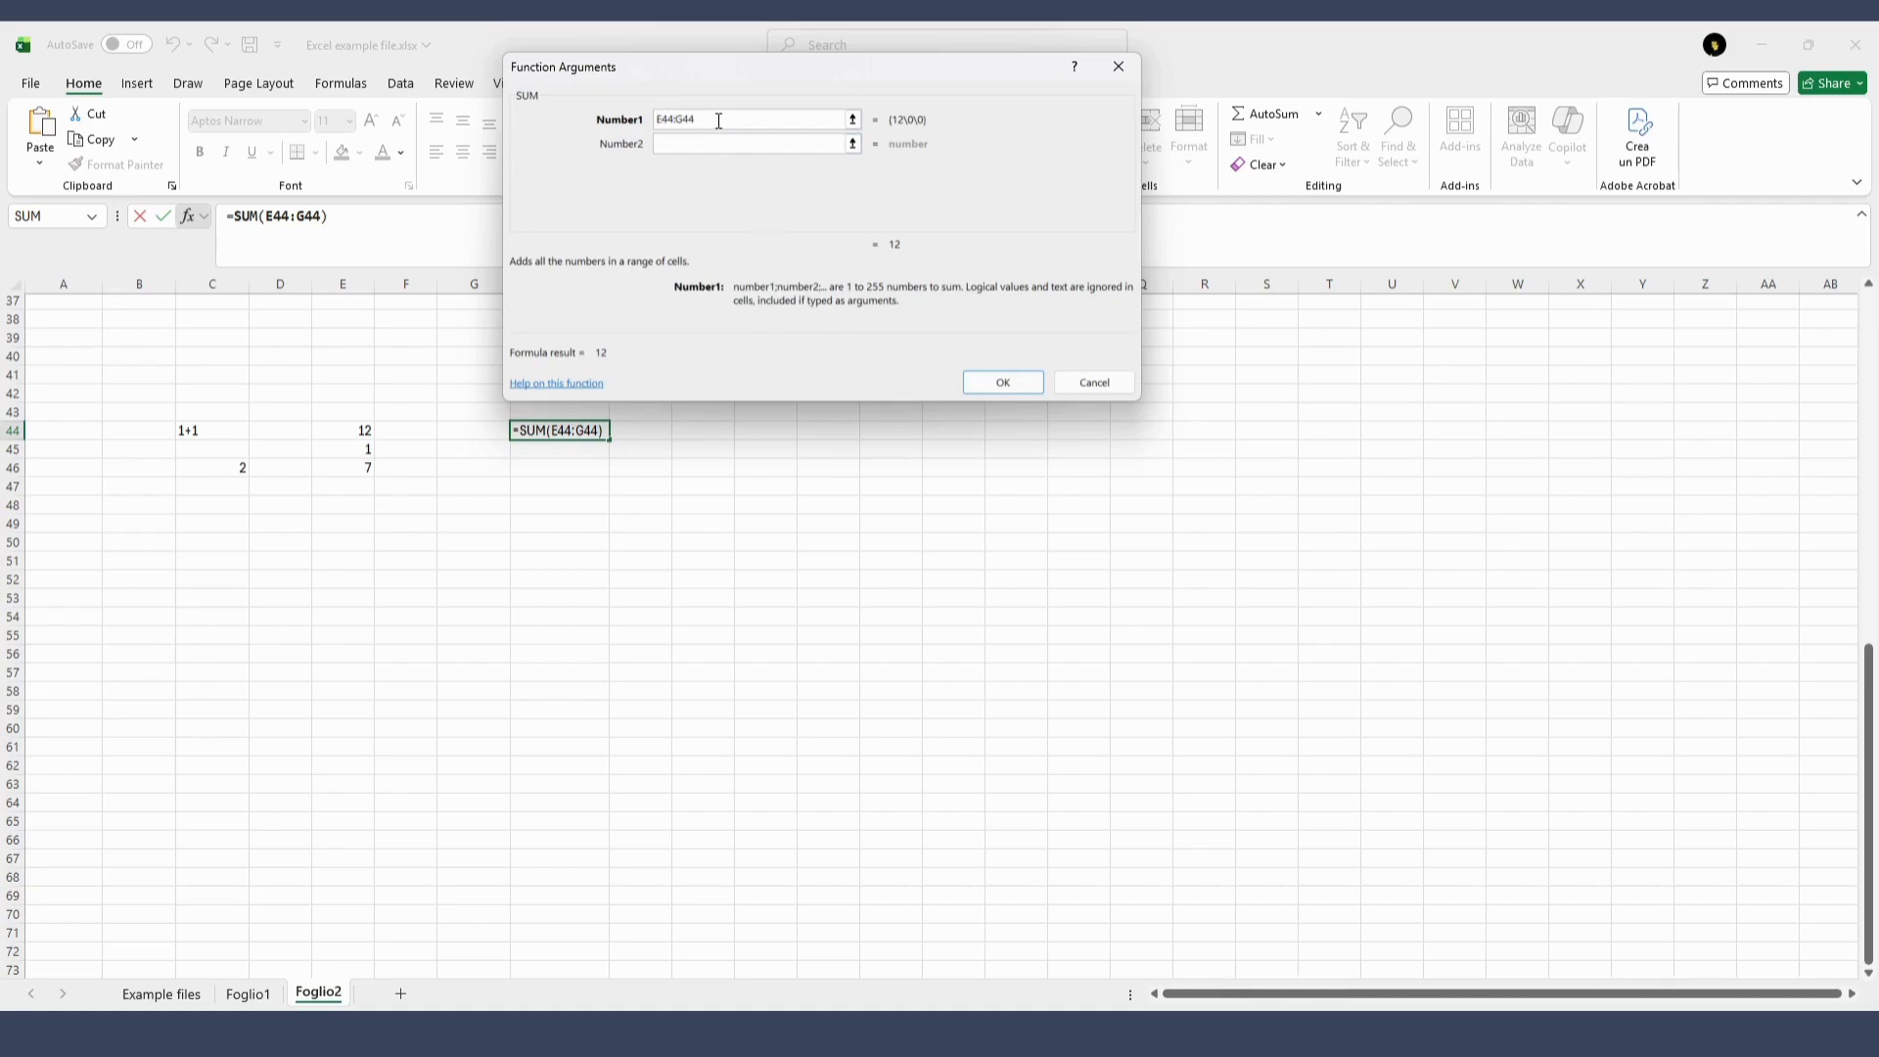
double_click(709, 120)
key("BackSpace")
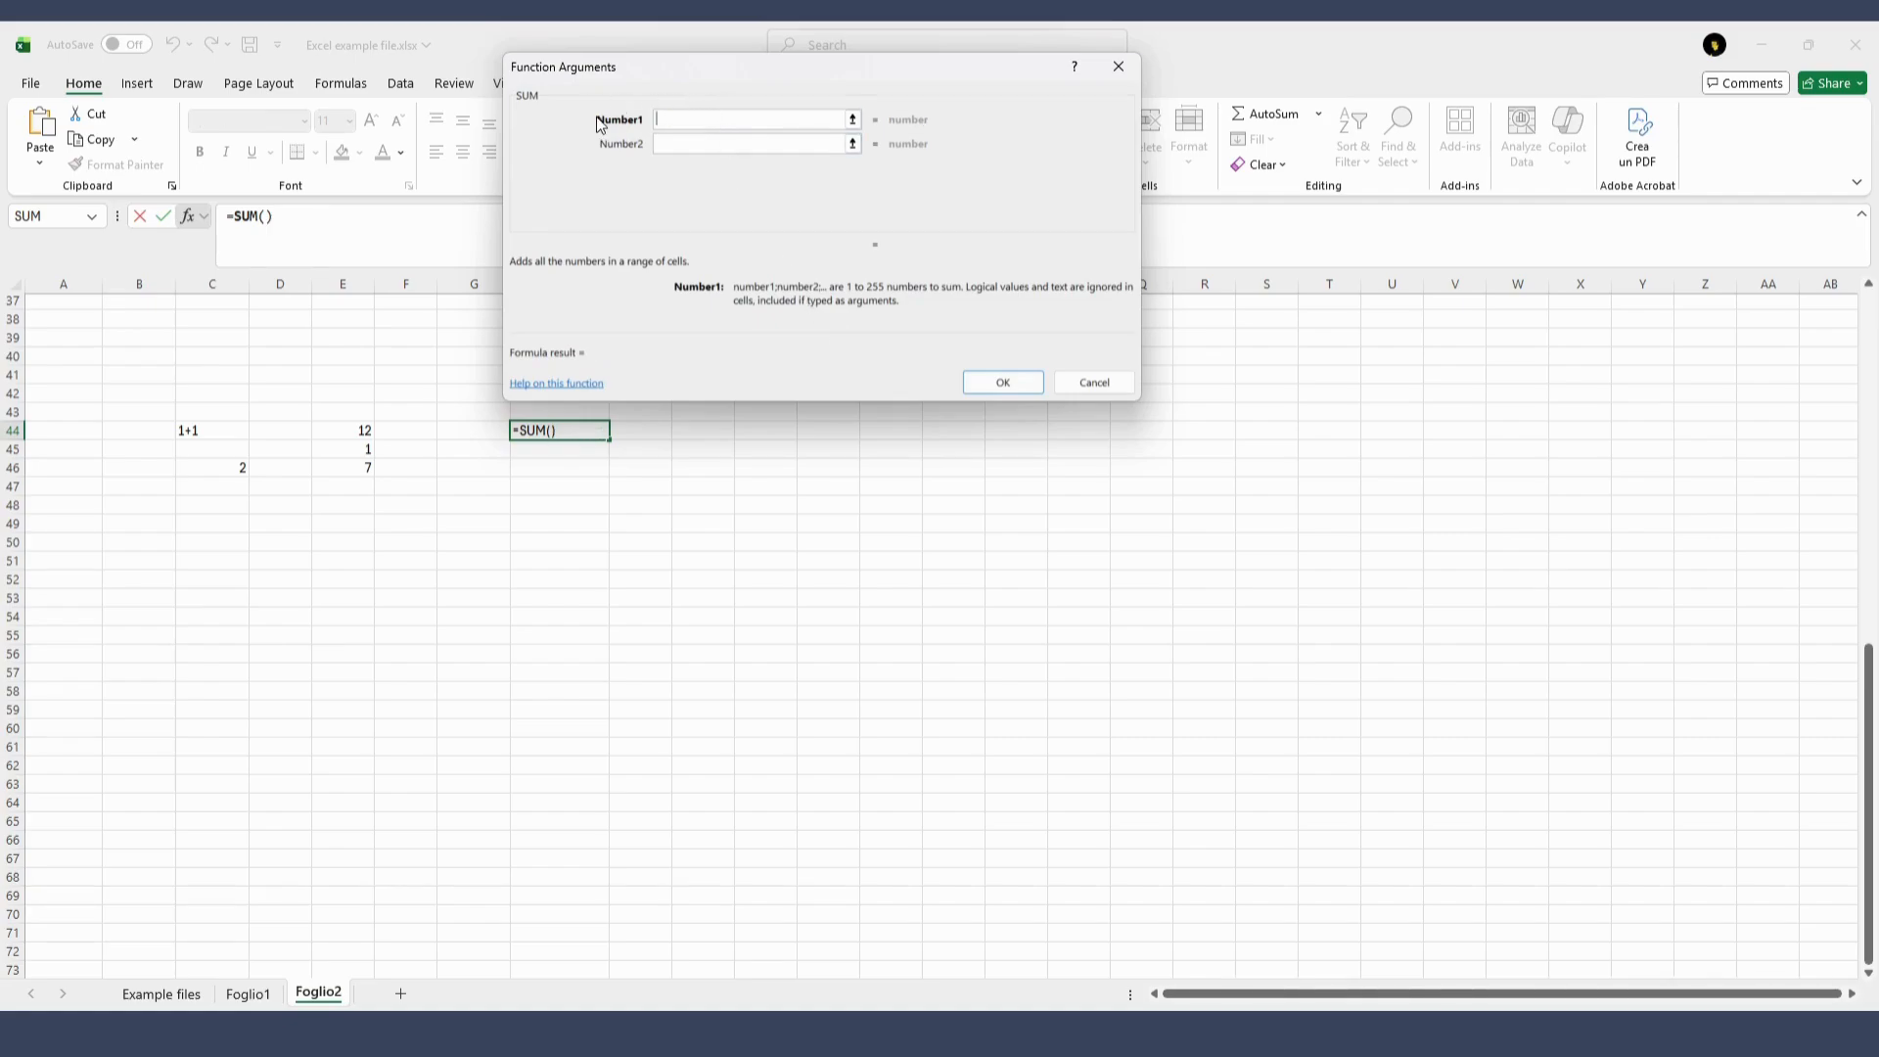
type("2")
left_click(691, 148)
type("4")
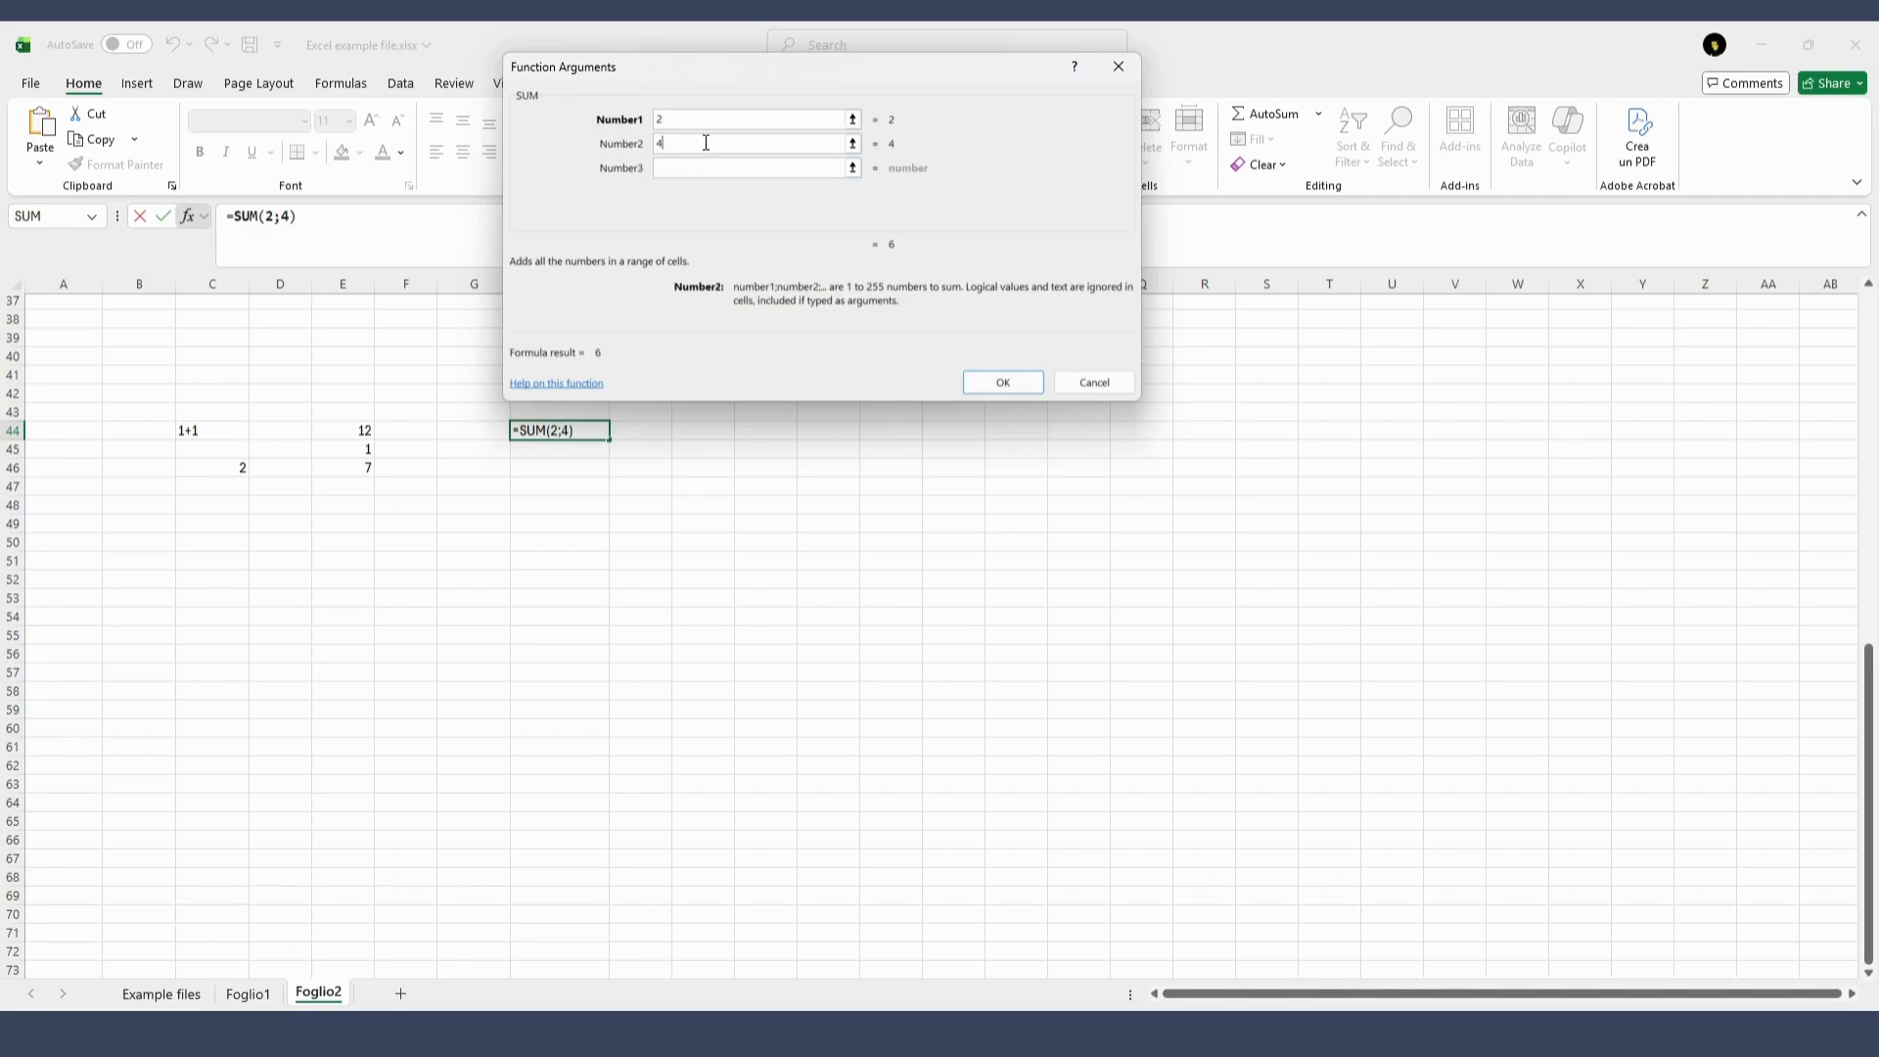
left_click(703, 167)
type("5")
left_click(695, 193)
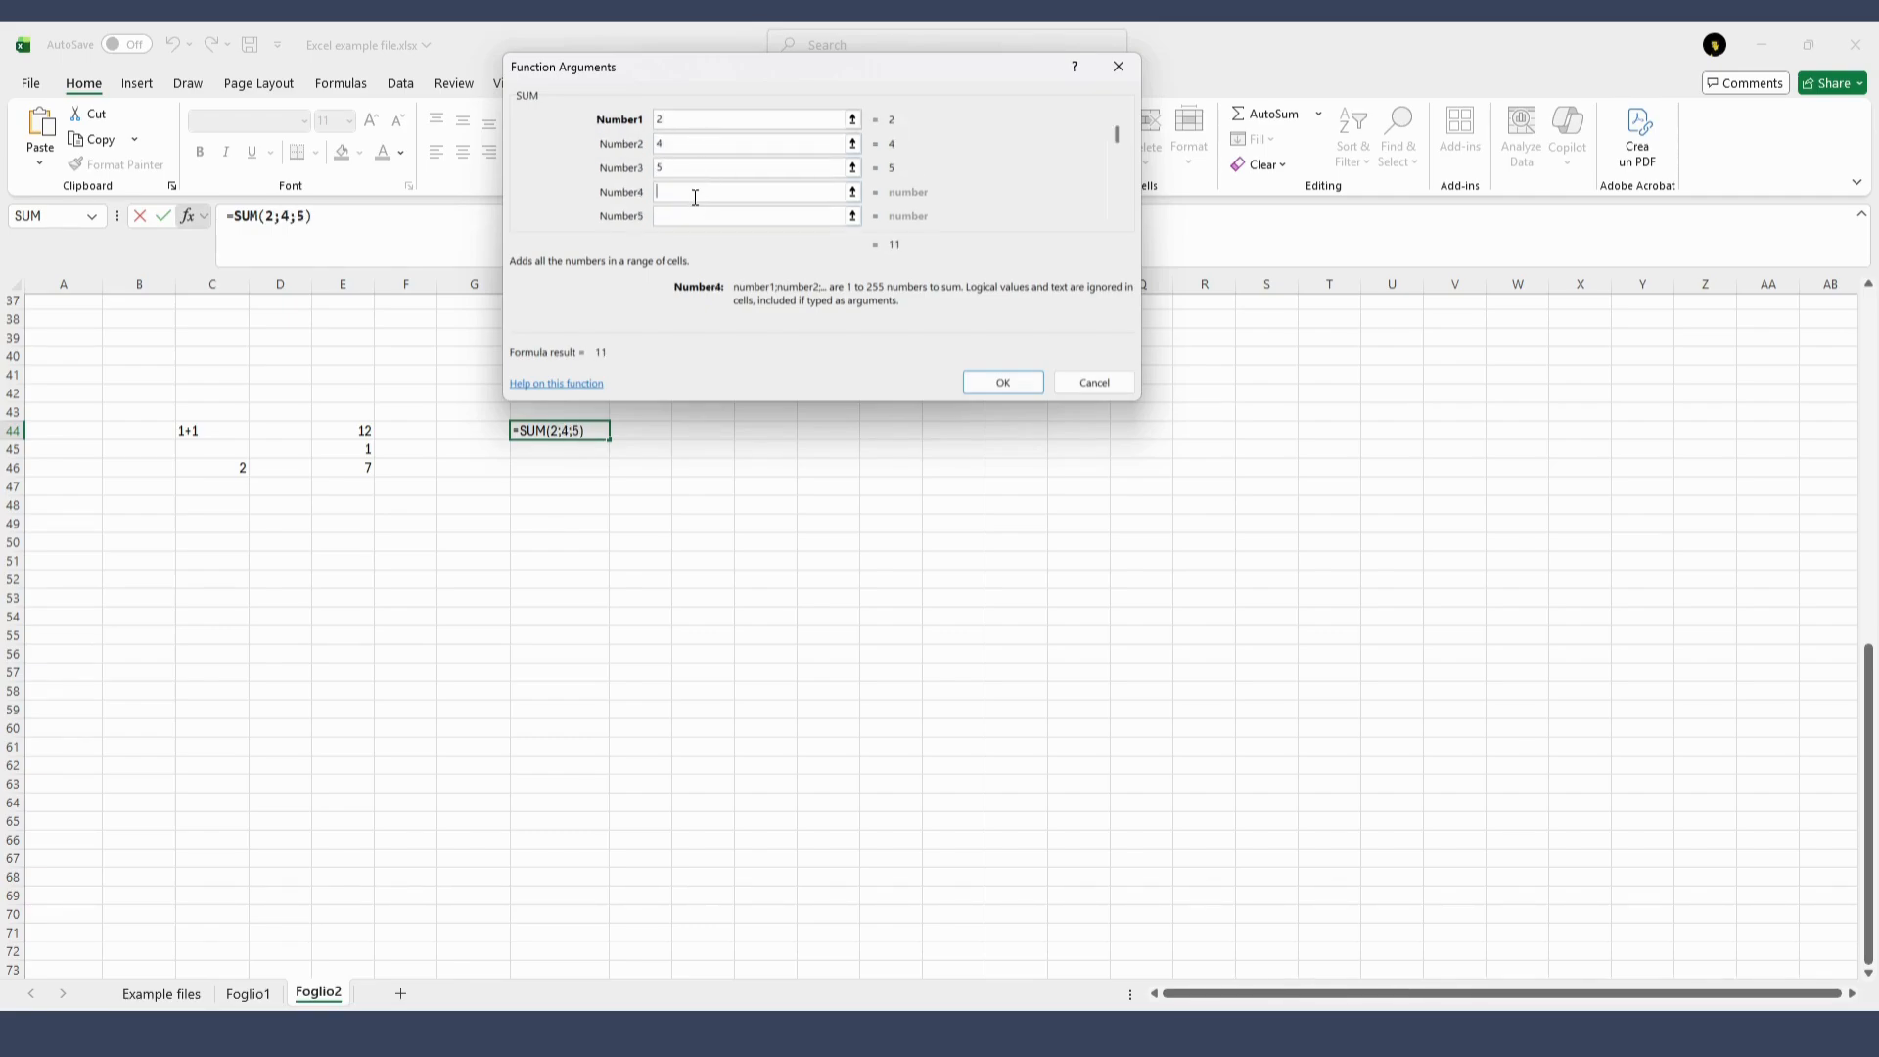
type("76")
left_click(1004, 383)
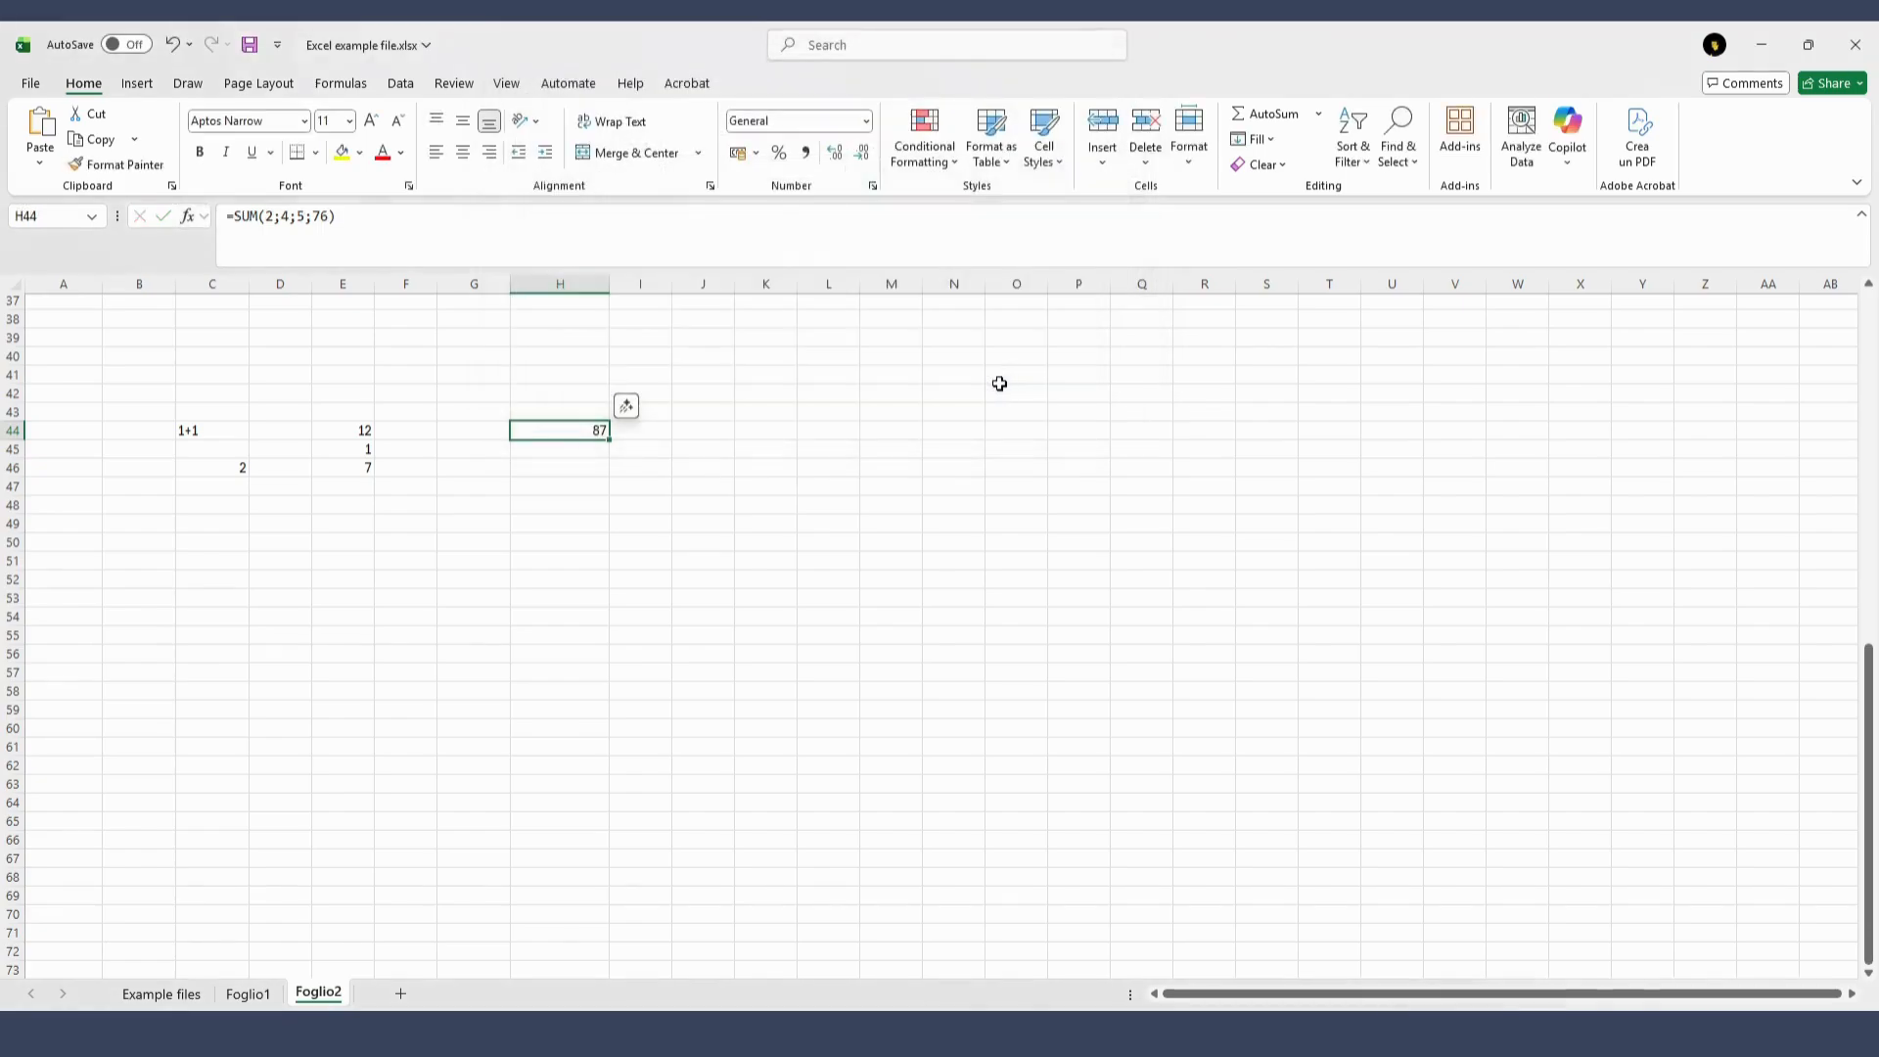
left_click(585, 583)
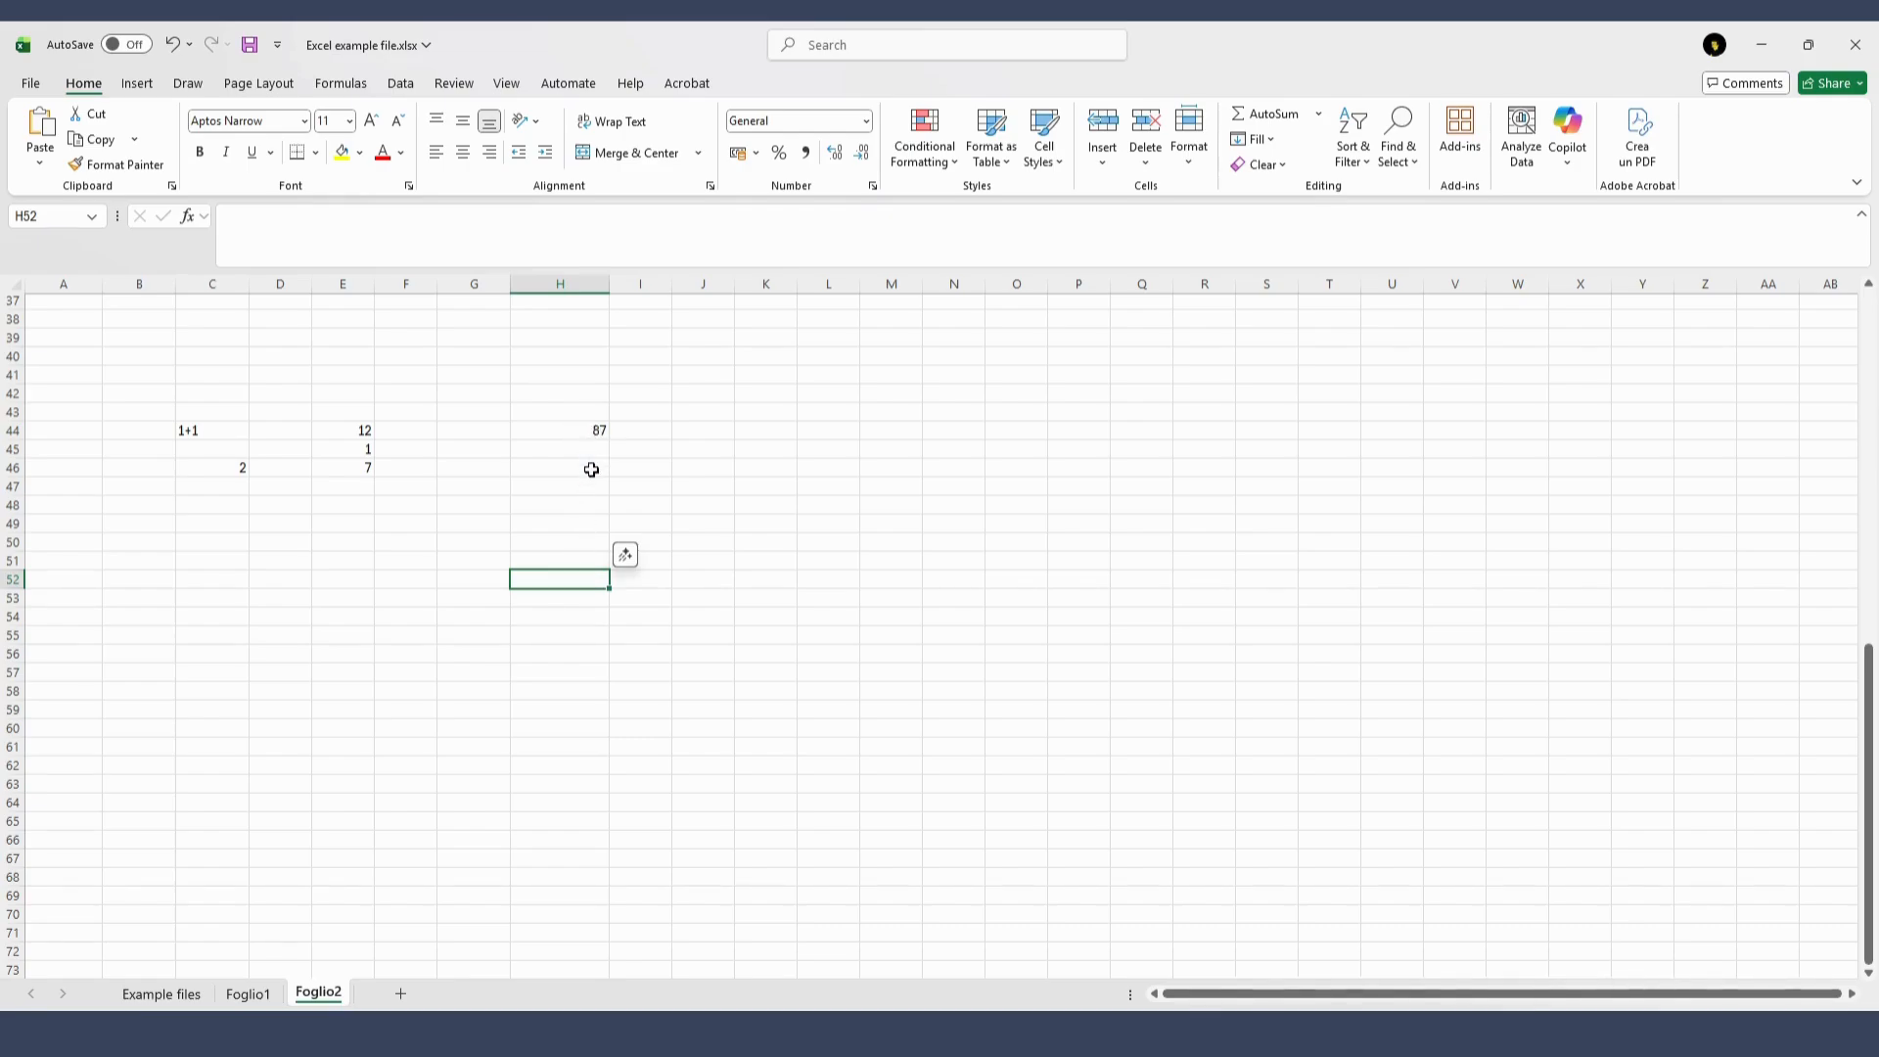
left_click(591, 430)
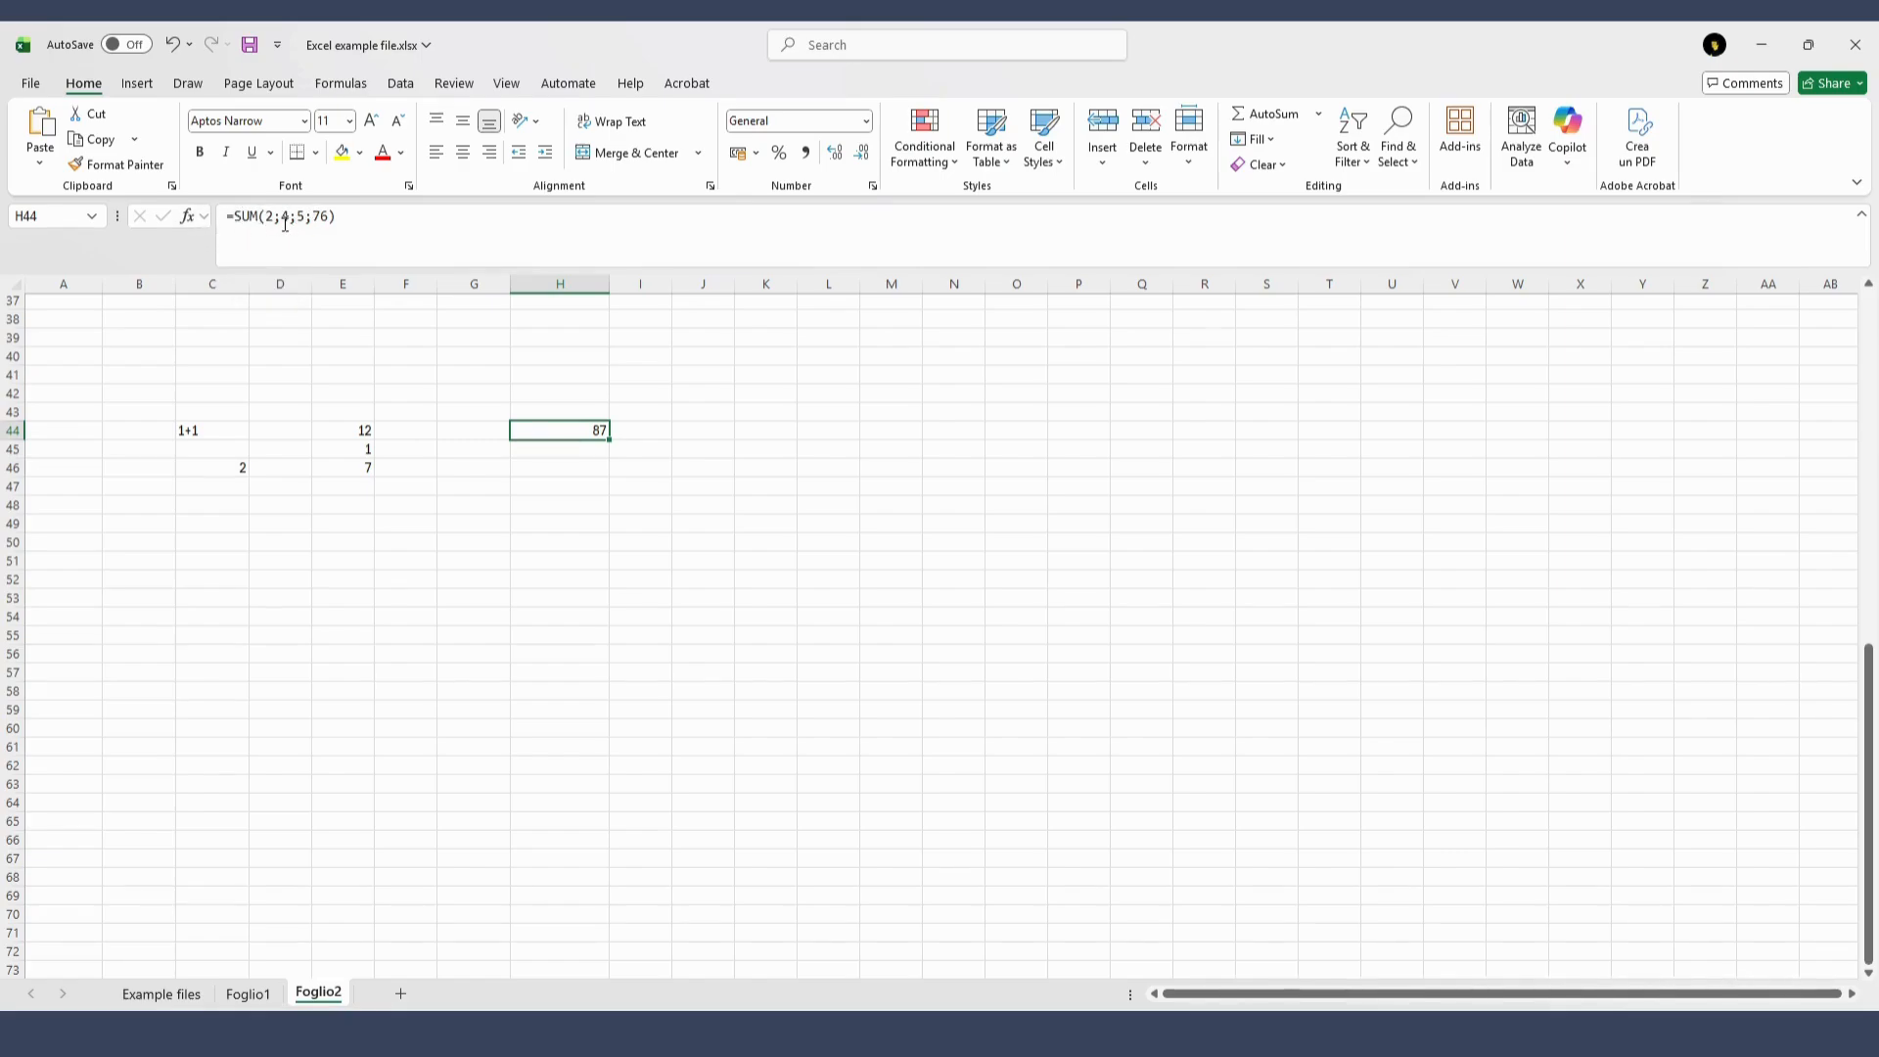
Search the function library for "product" and insert the PRODUCT function in cell K43
left_click(755, 415)
left_click(186, 215)
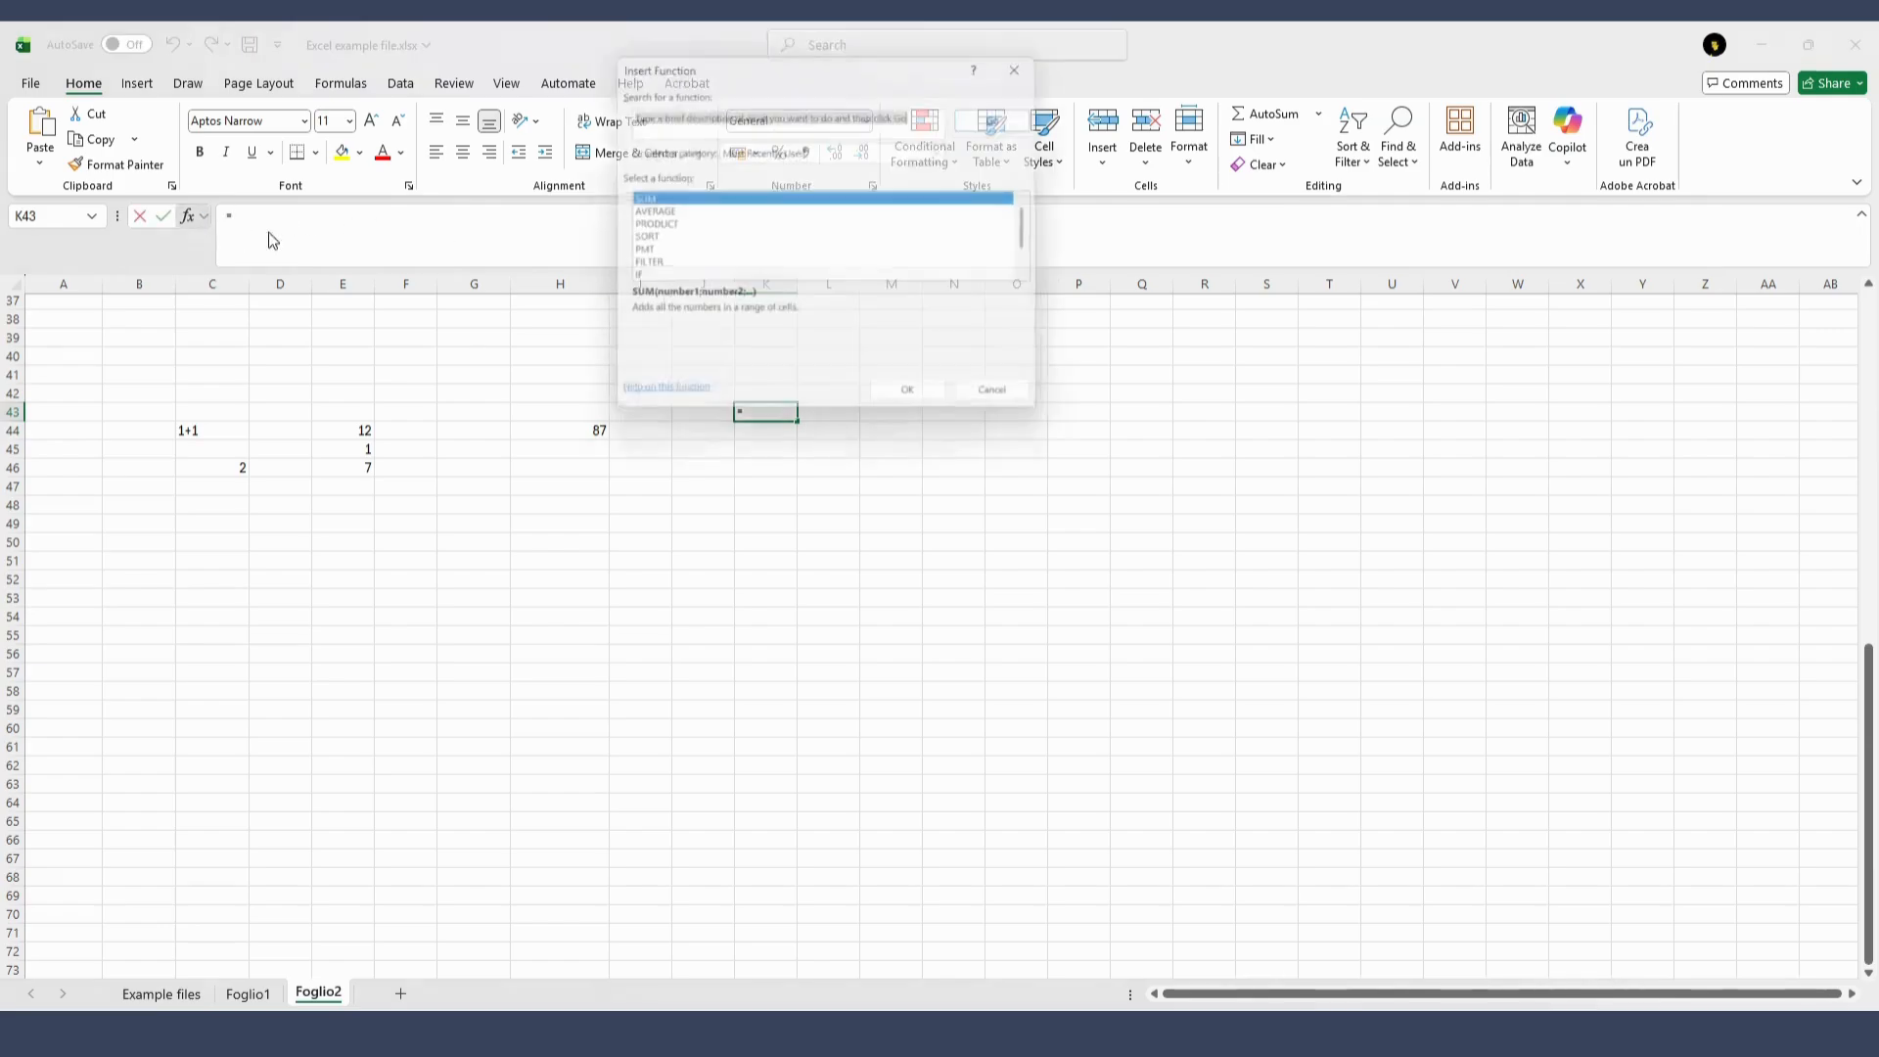
type("pro")
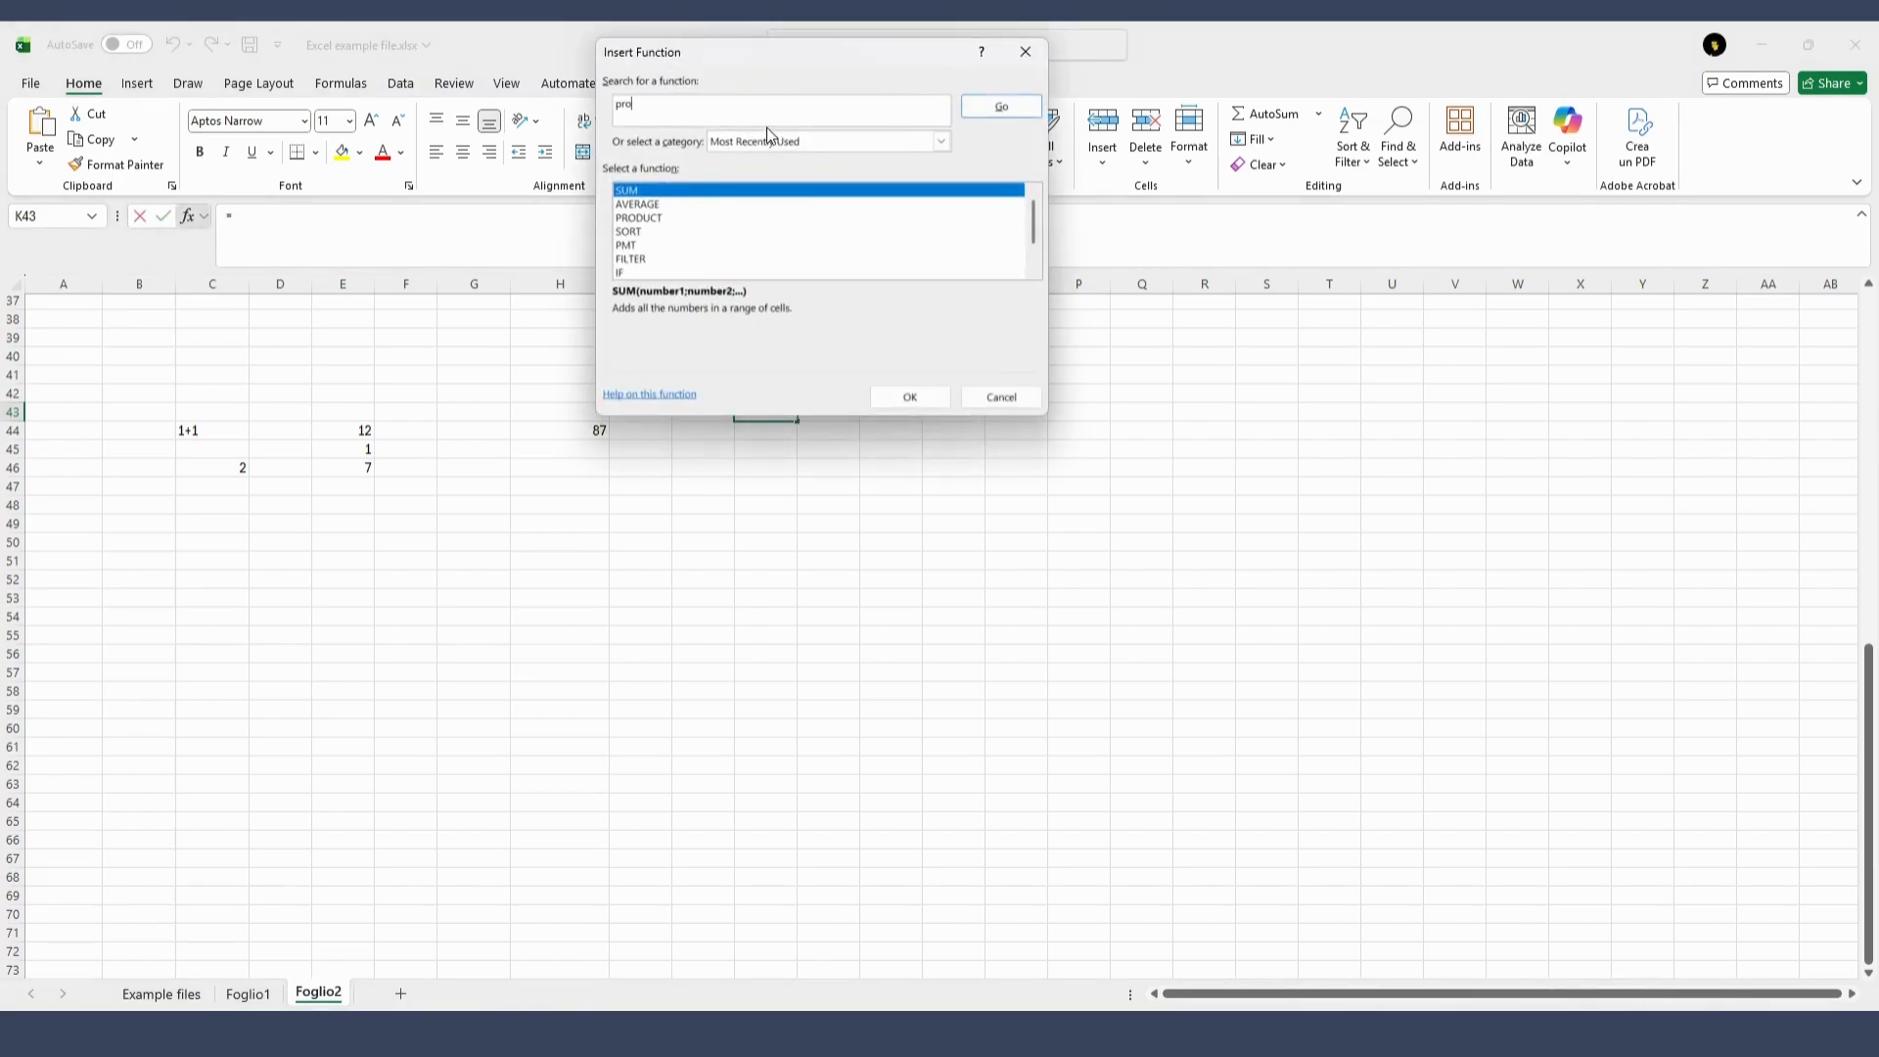
type("duct")
key("Return")
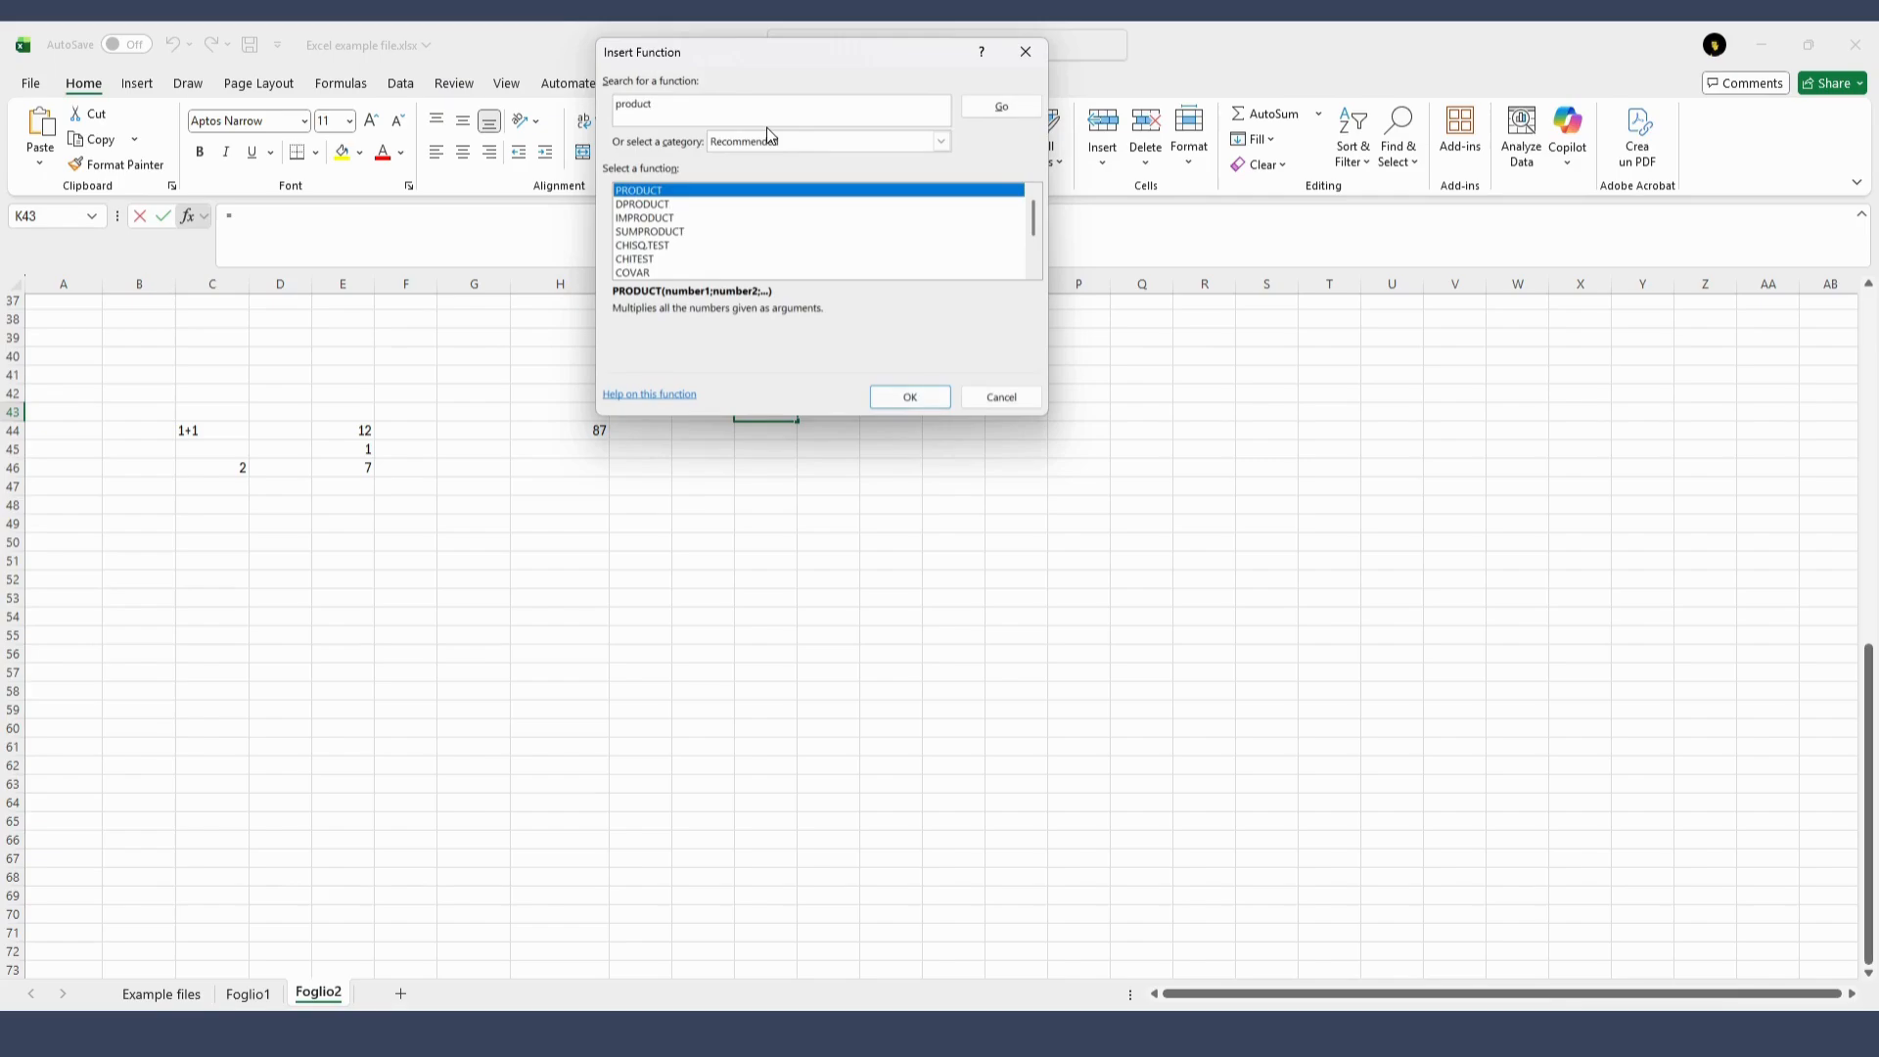
left_click(910, 397)
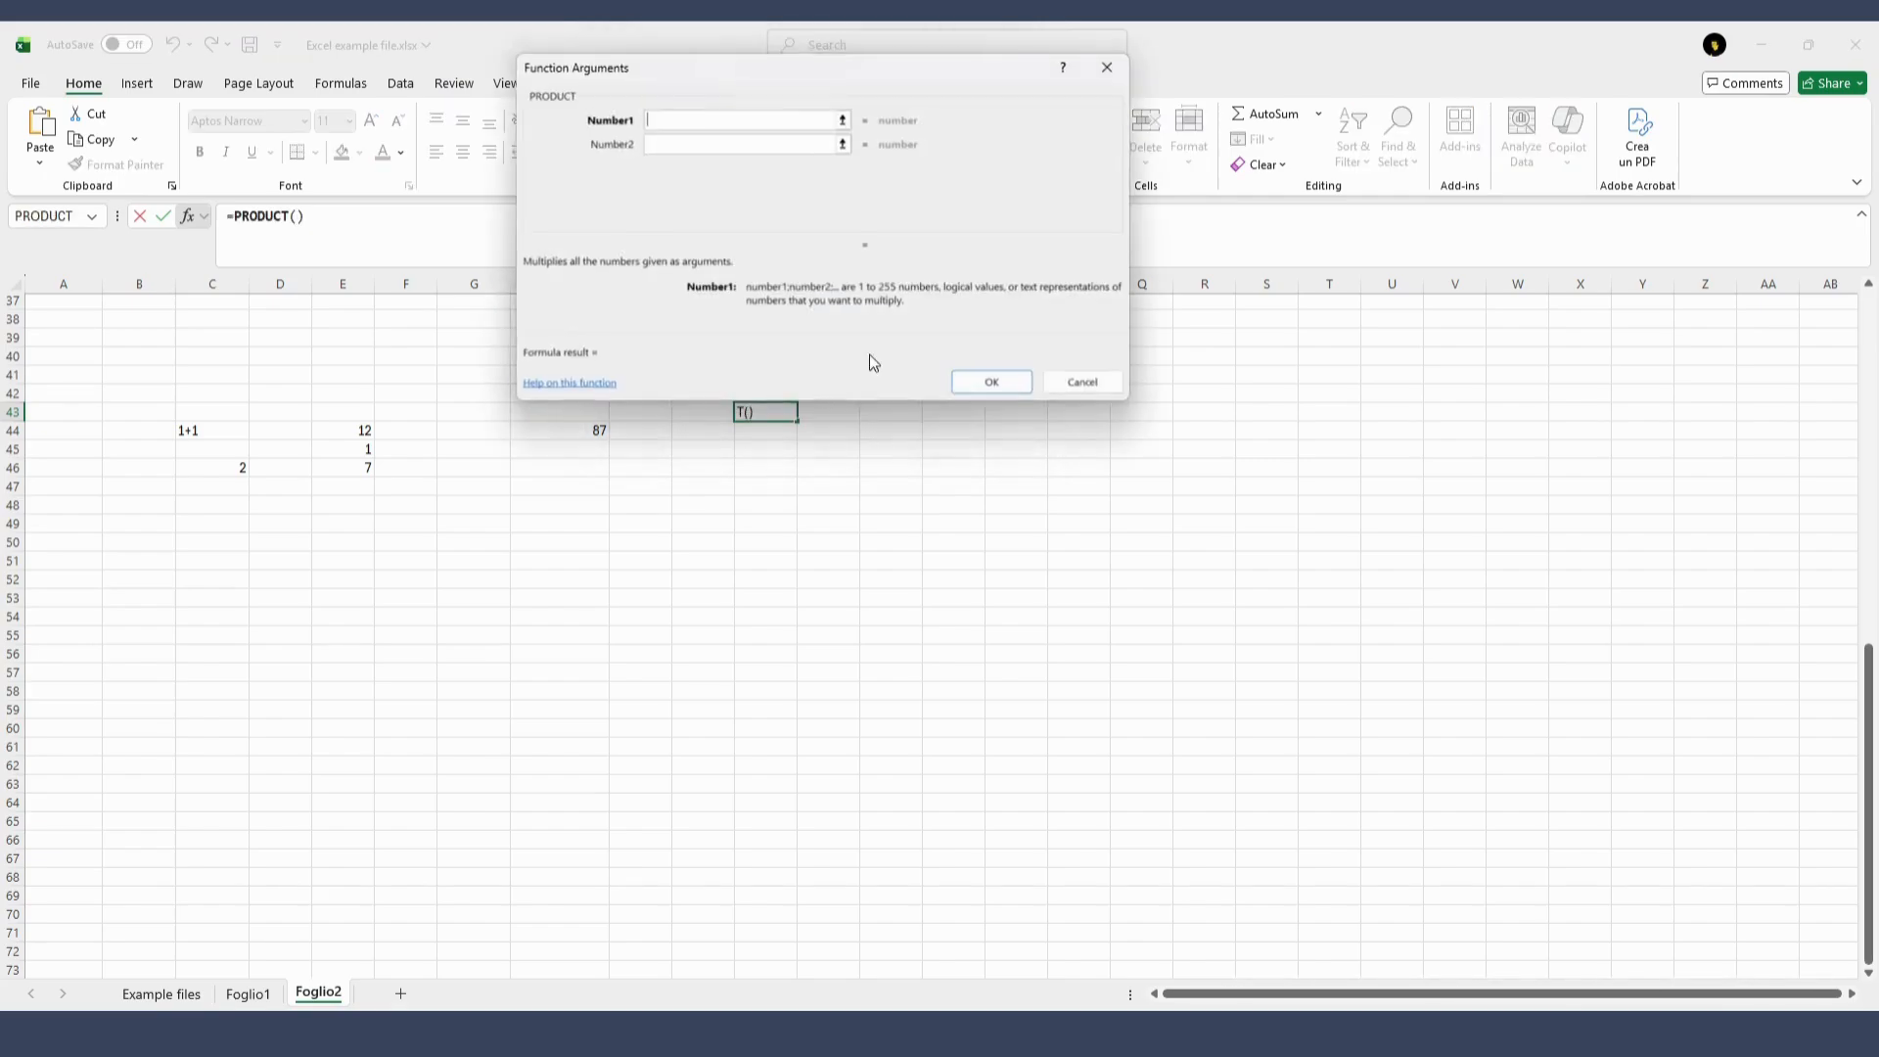
Set the PRODUCT function's arguments to 4 and 5 and confirm the formula
type("4")
left_click(715, 145)
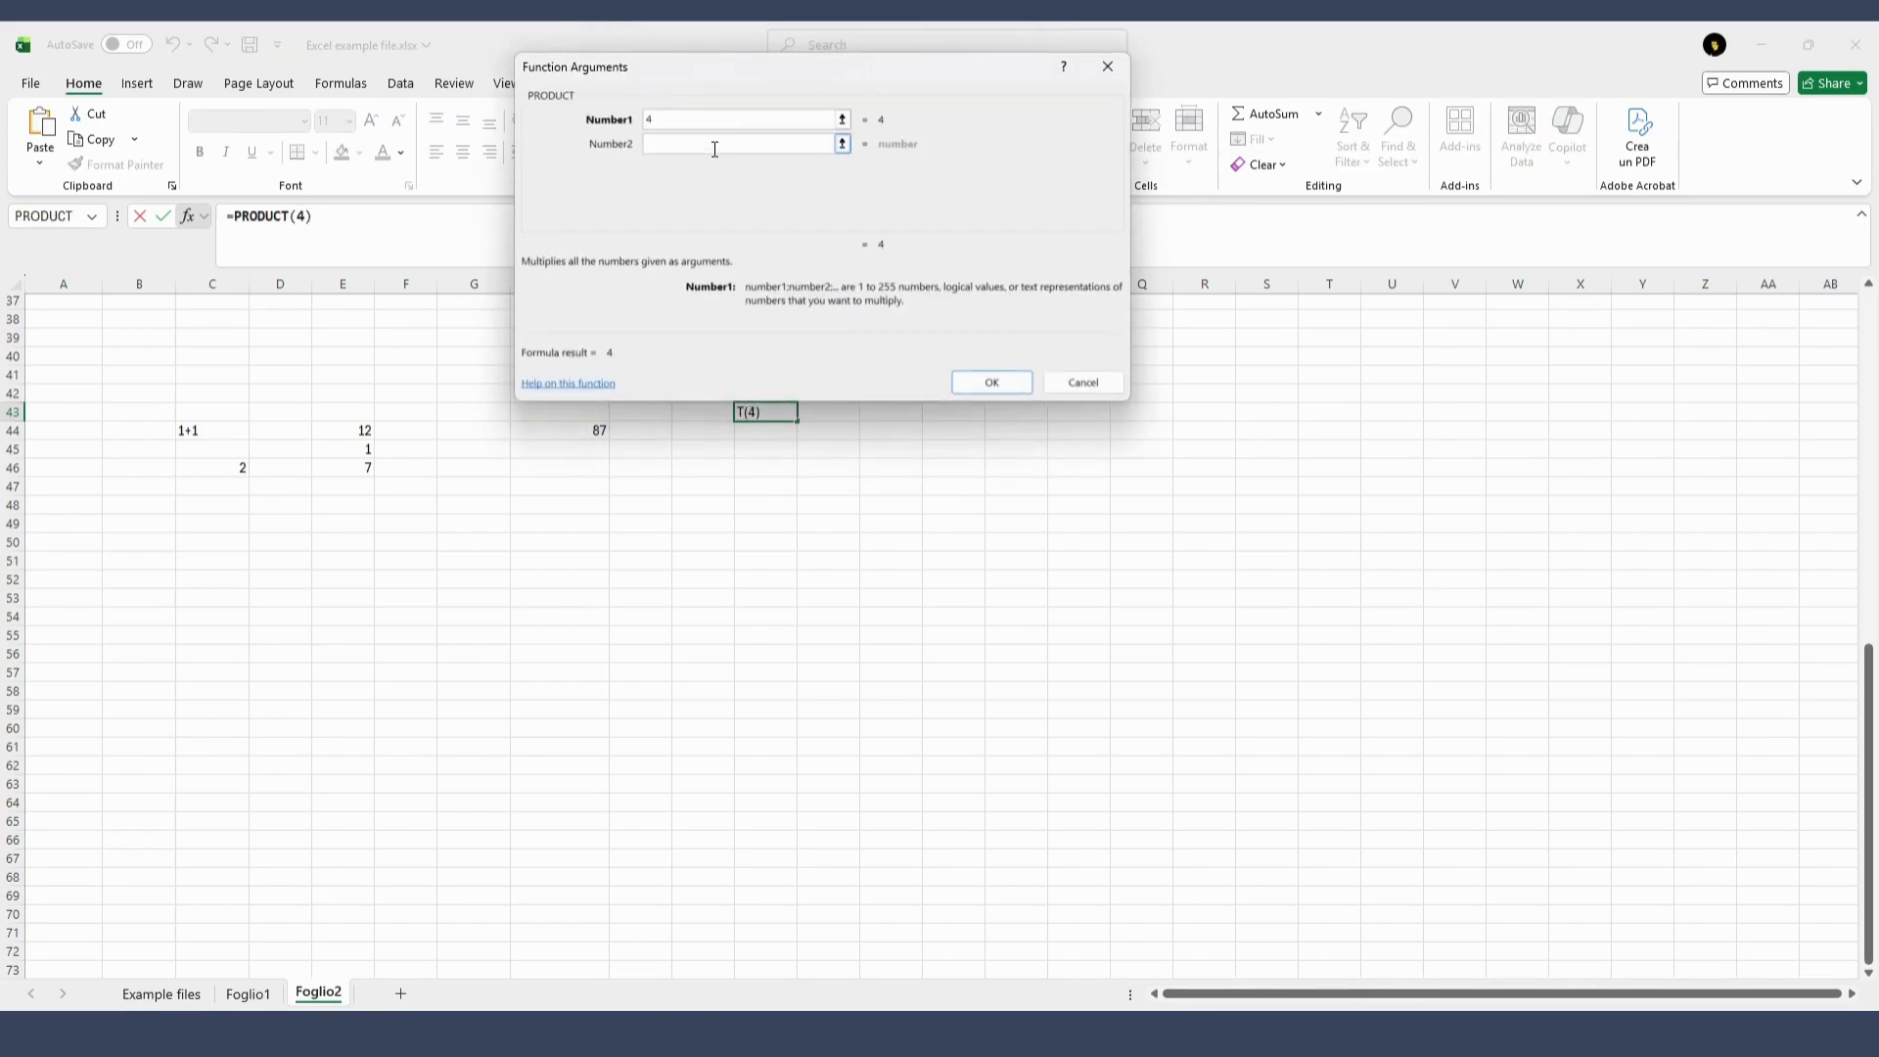
type("5")
left_click(1008, 385)
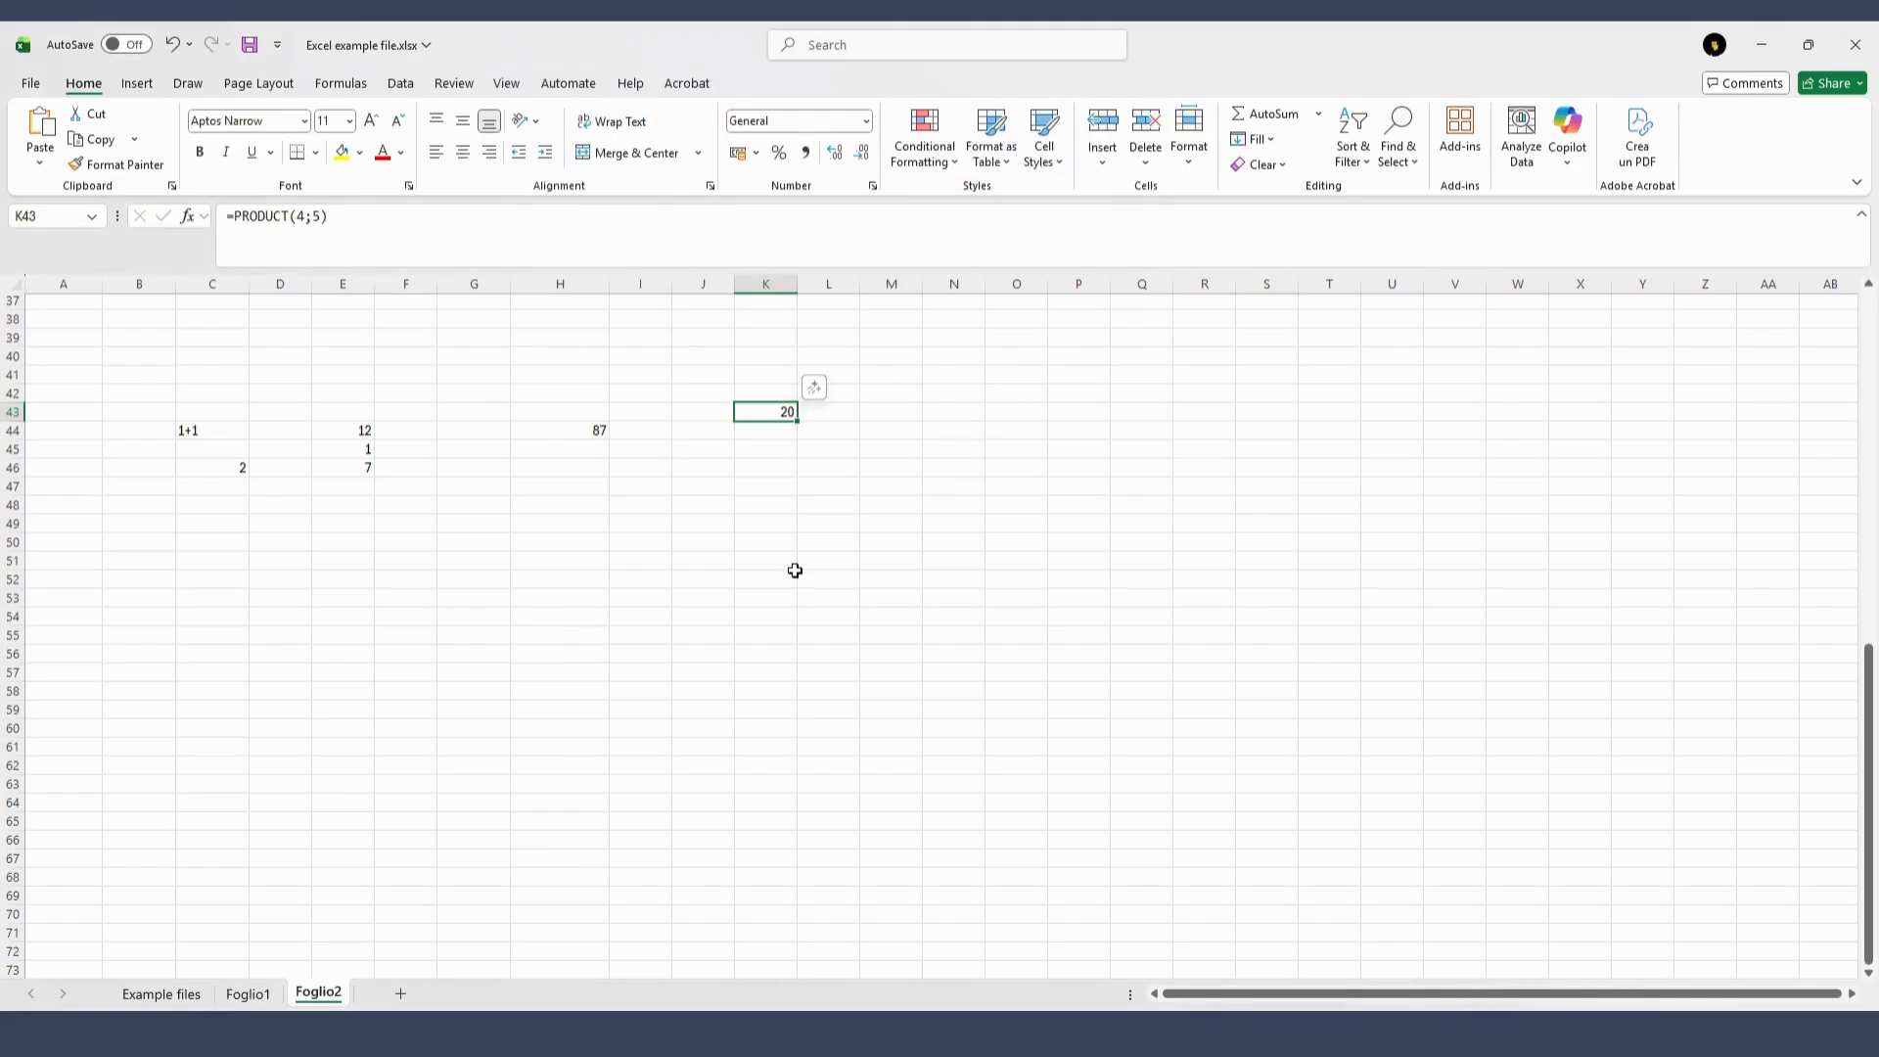
Enter the value 20 in cell I49 and the value 30 in cell I52
left_click(753, 540)
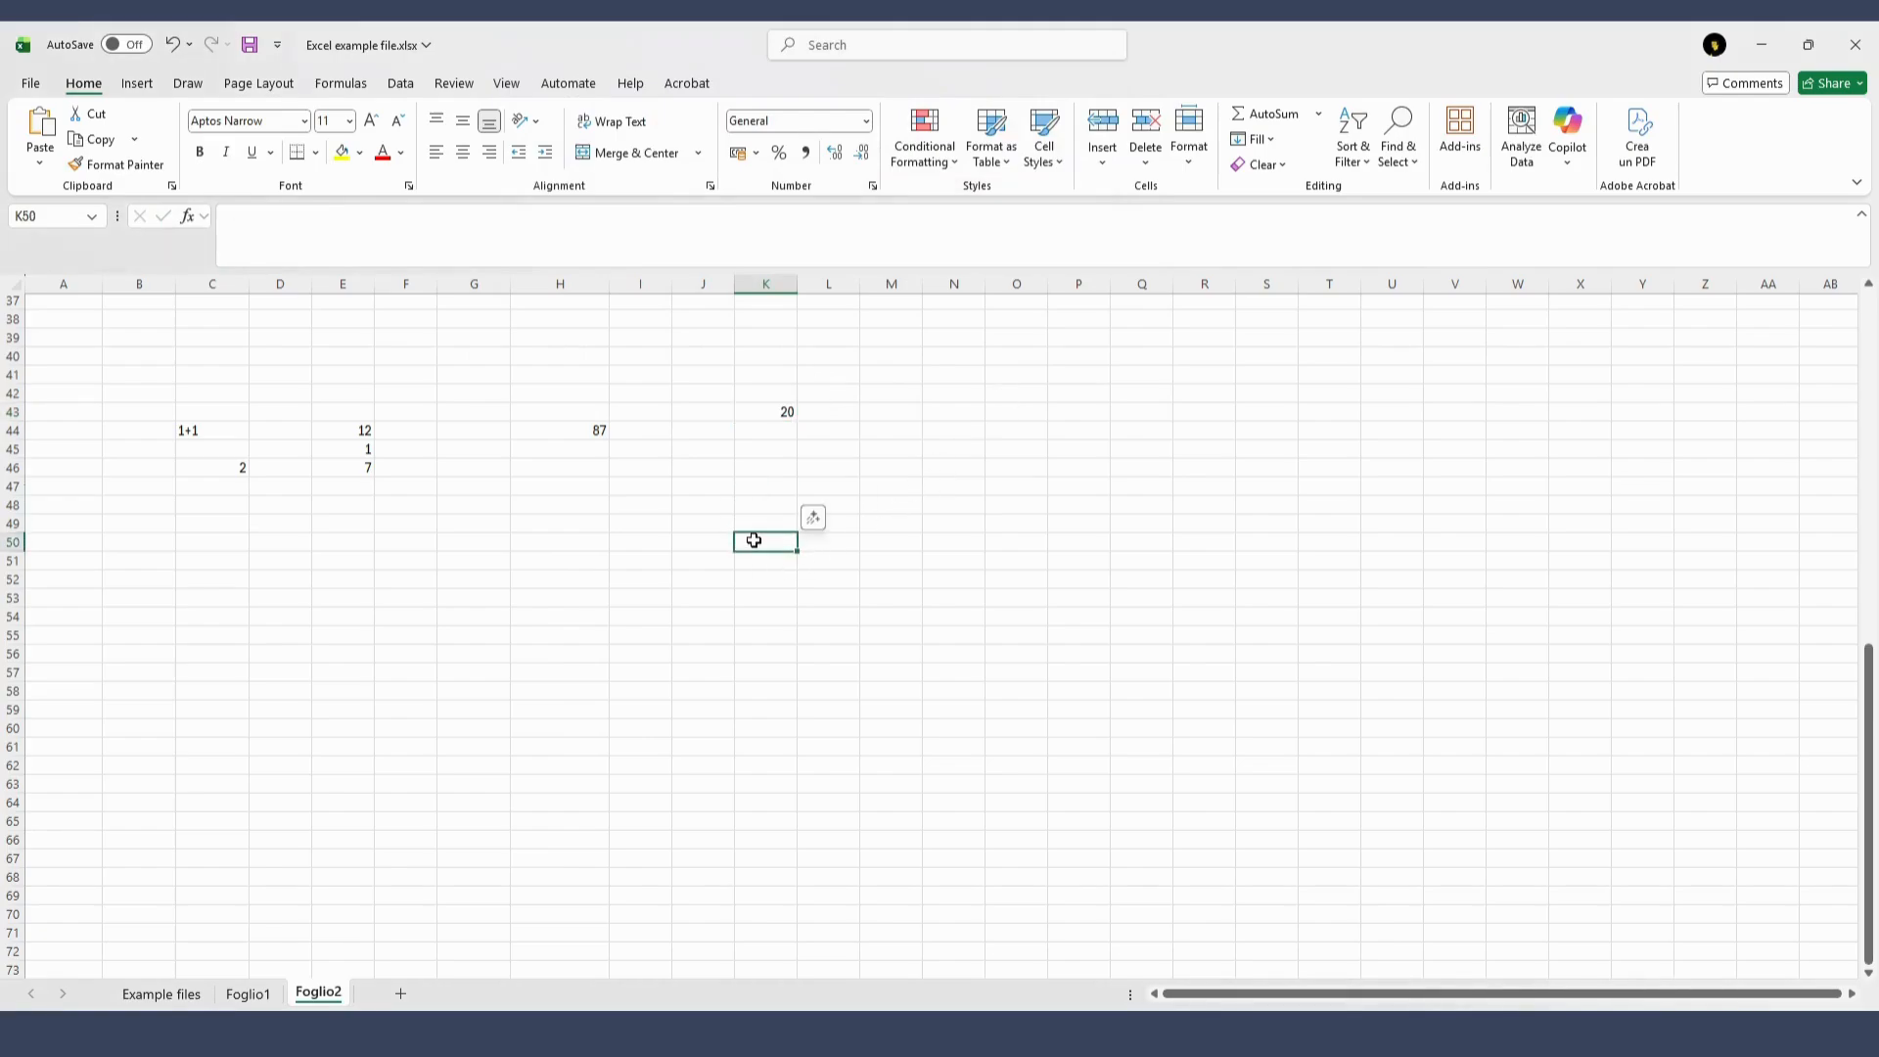
left_click(639, 527)
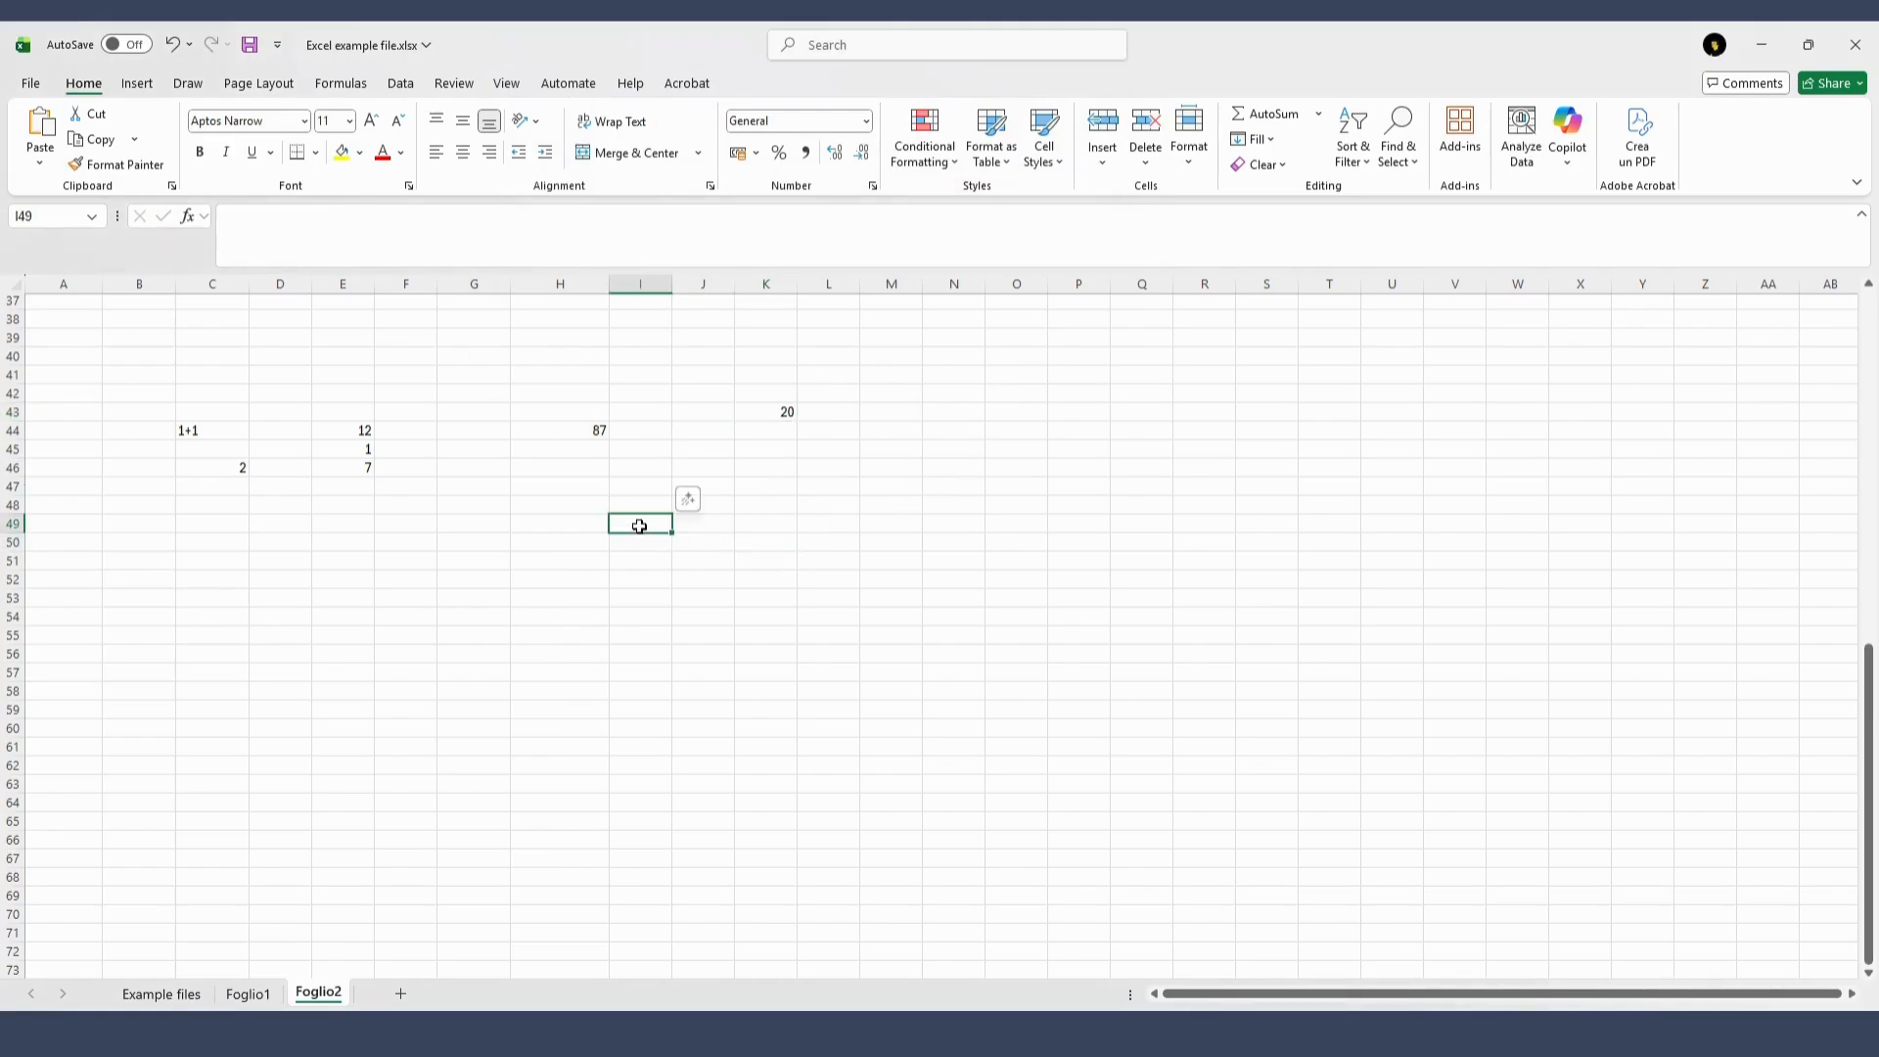
type("20")
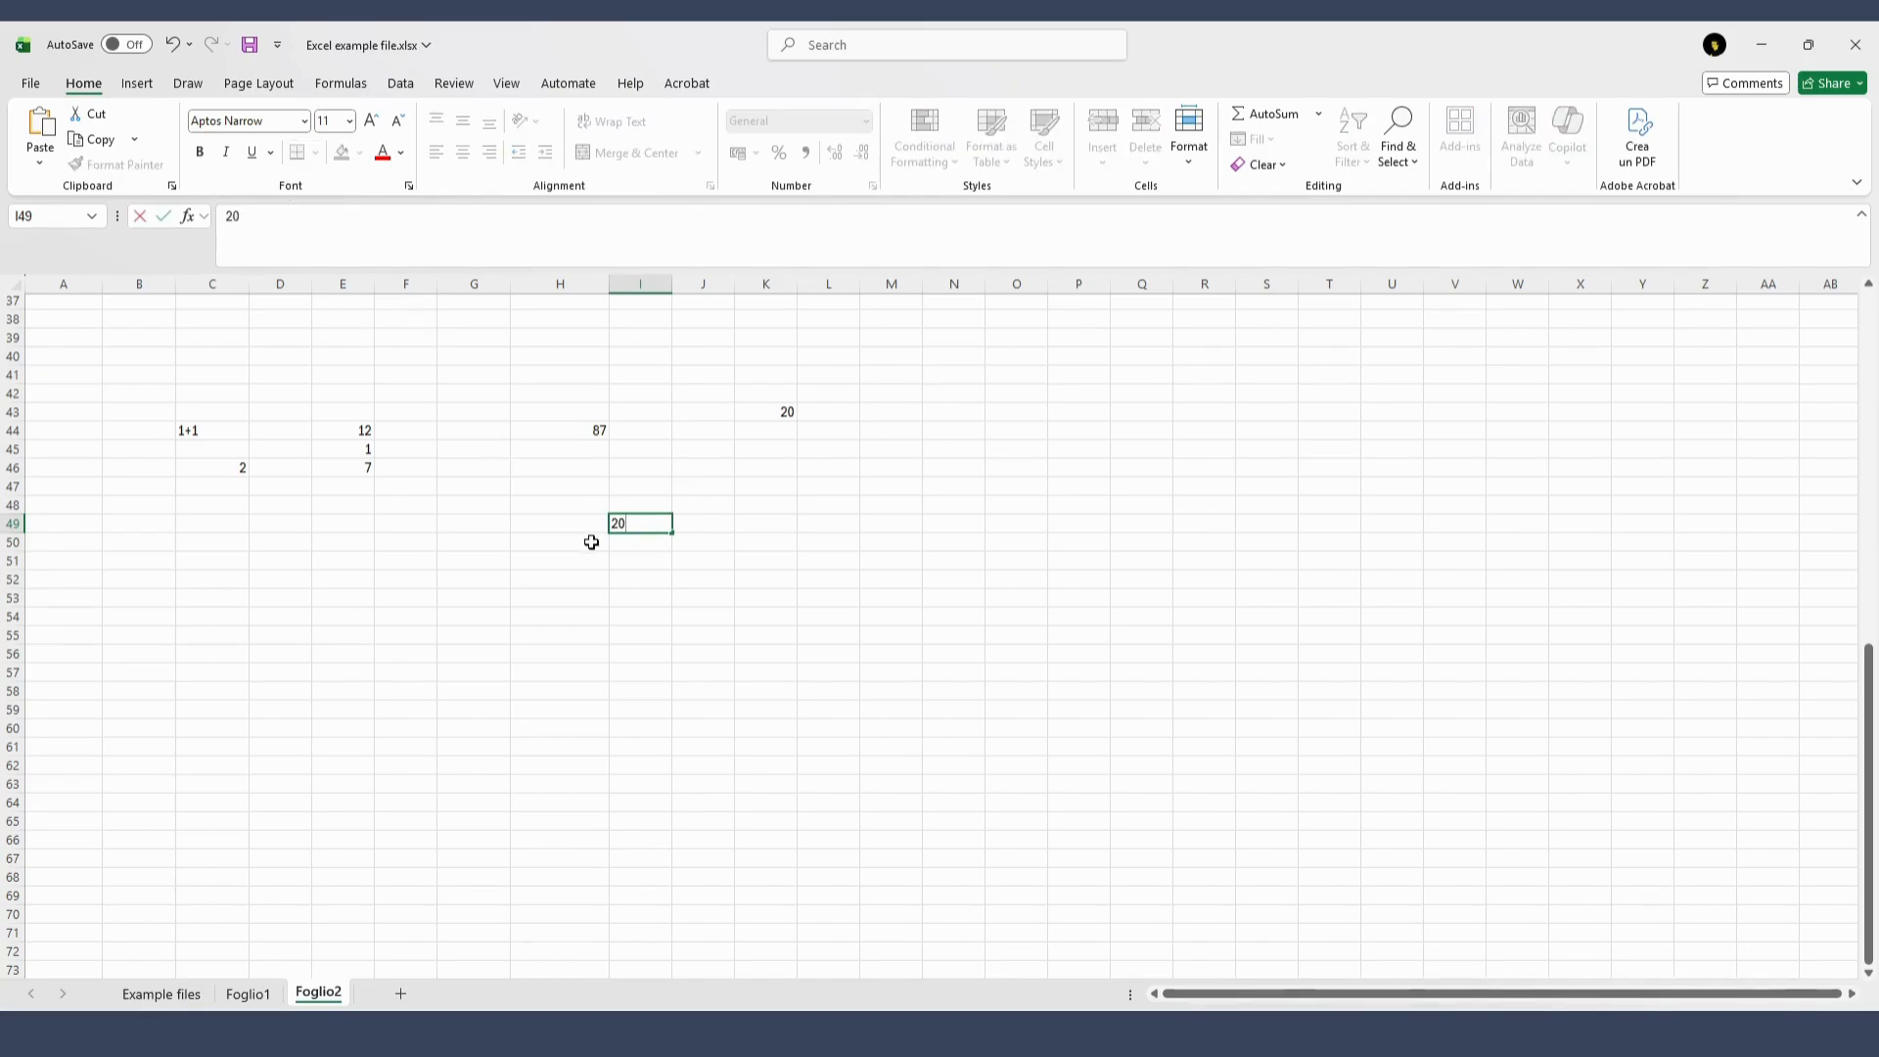
left_click(659, 582)
type("30")
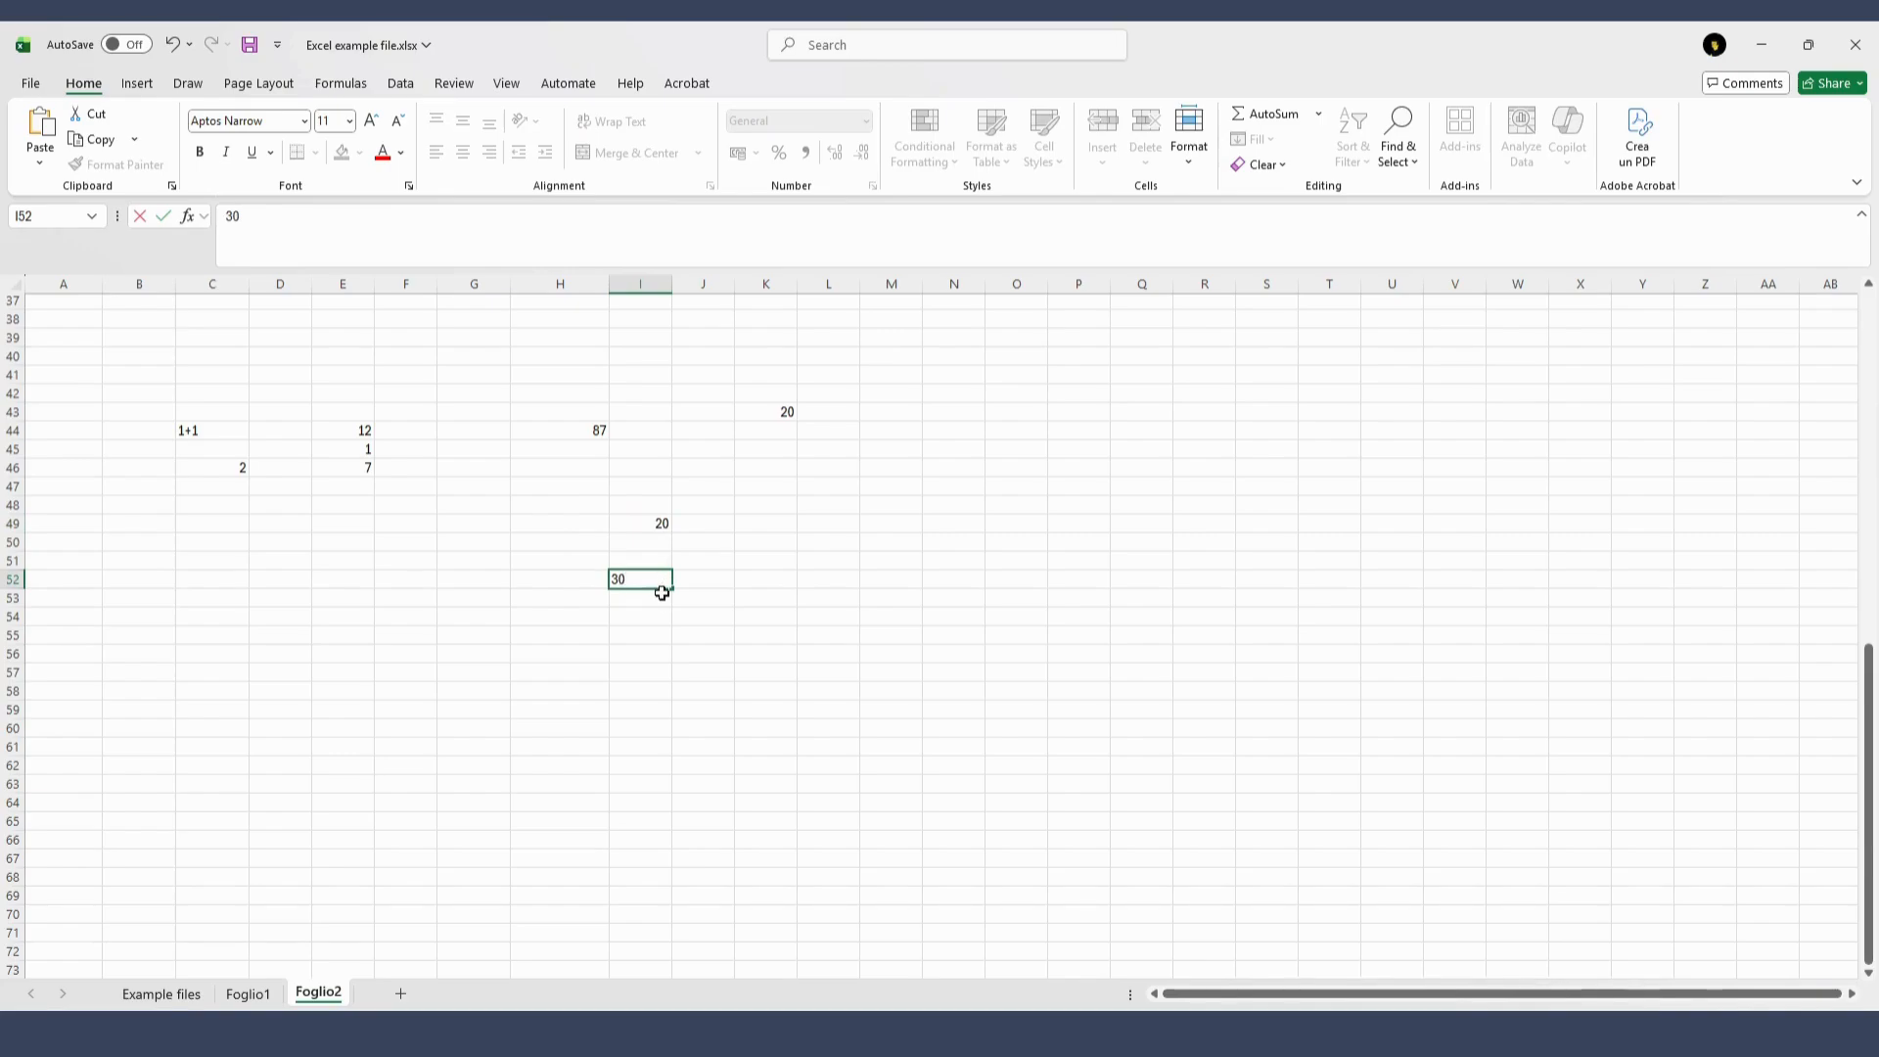
left_click(662, 592)
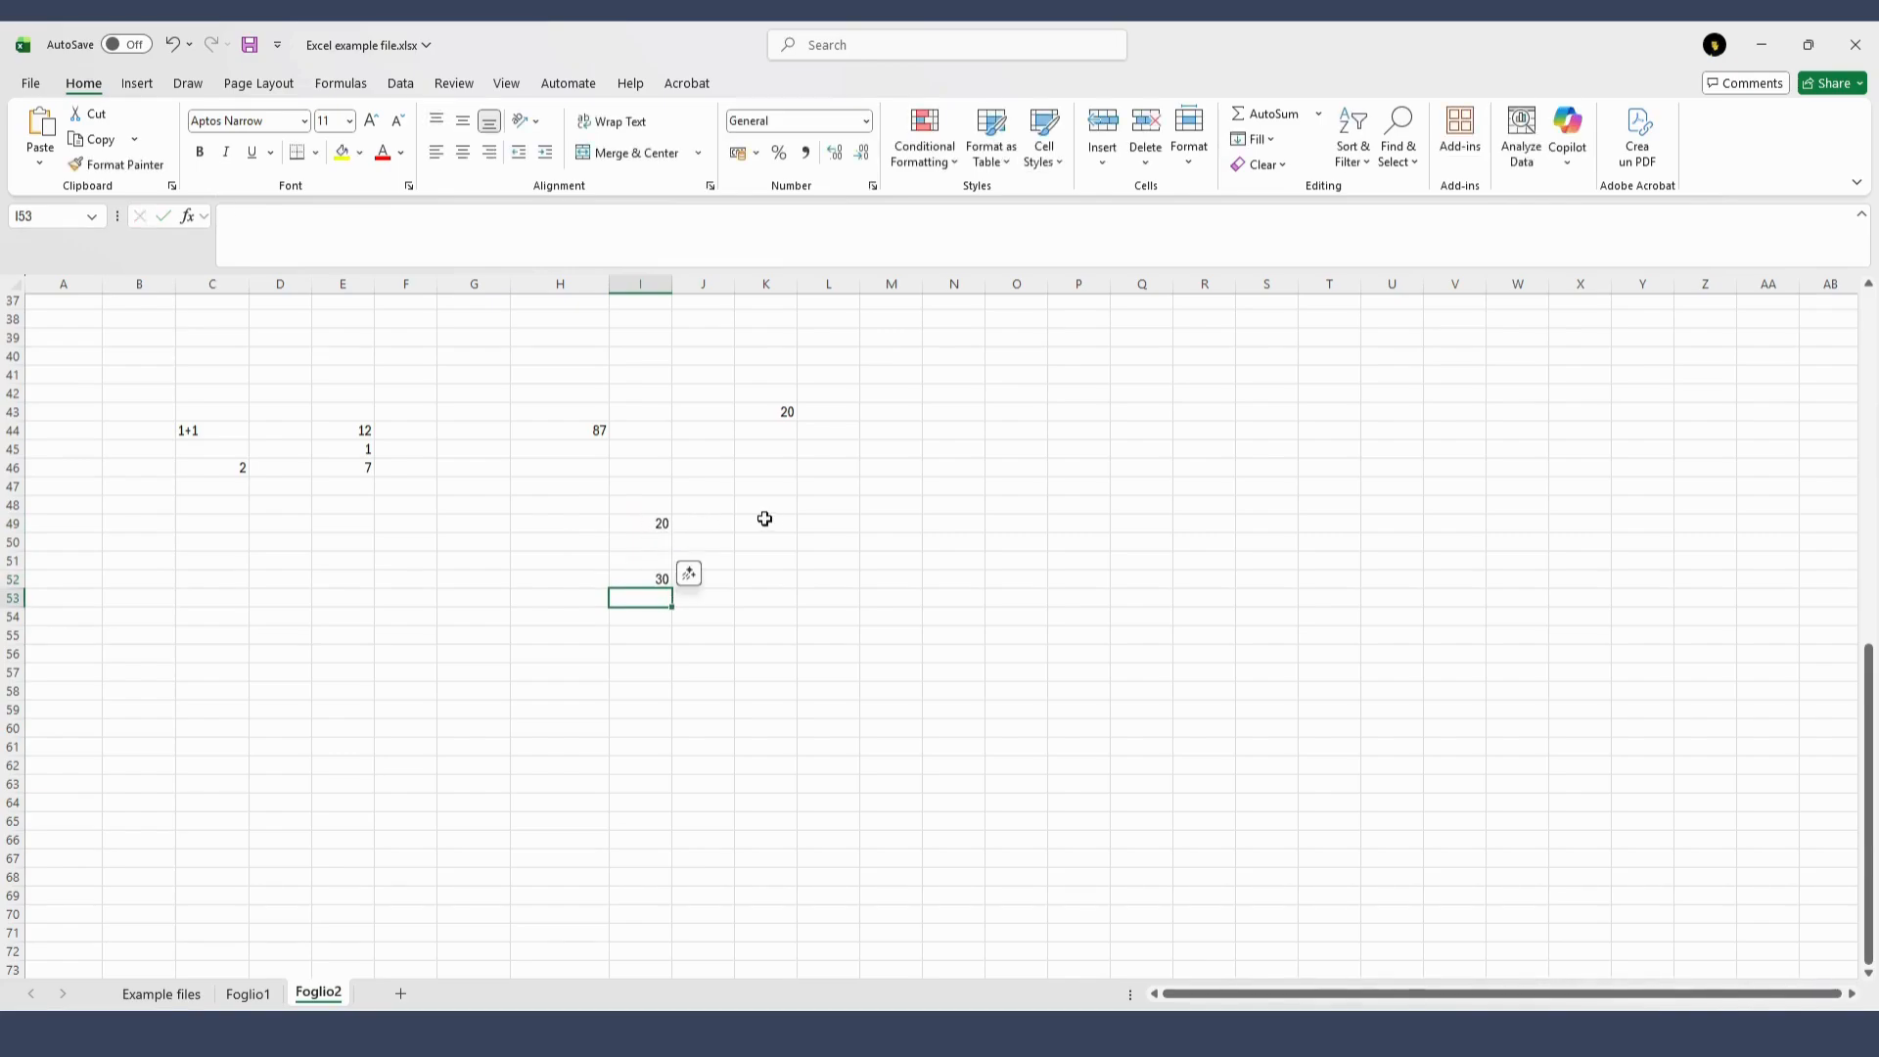
Search the function library for "average" and insert the AVERAGE function in cell L49
left_click(818, 527)
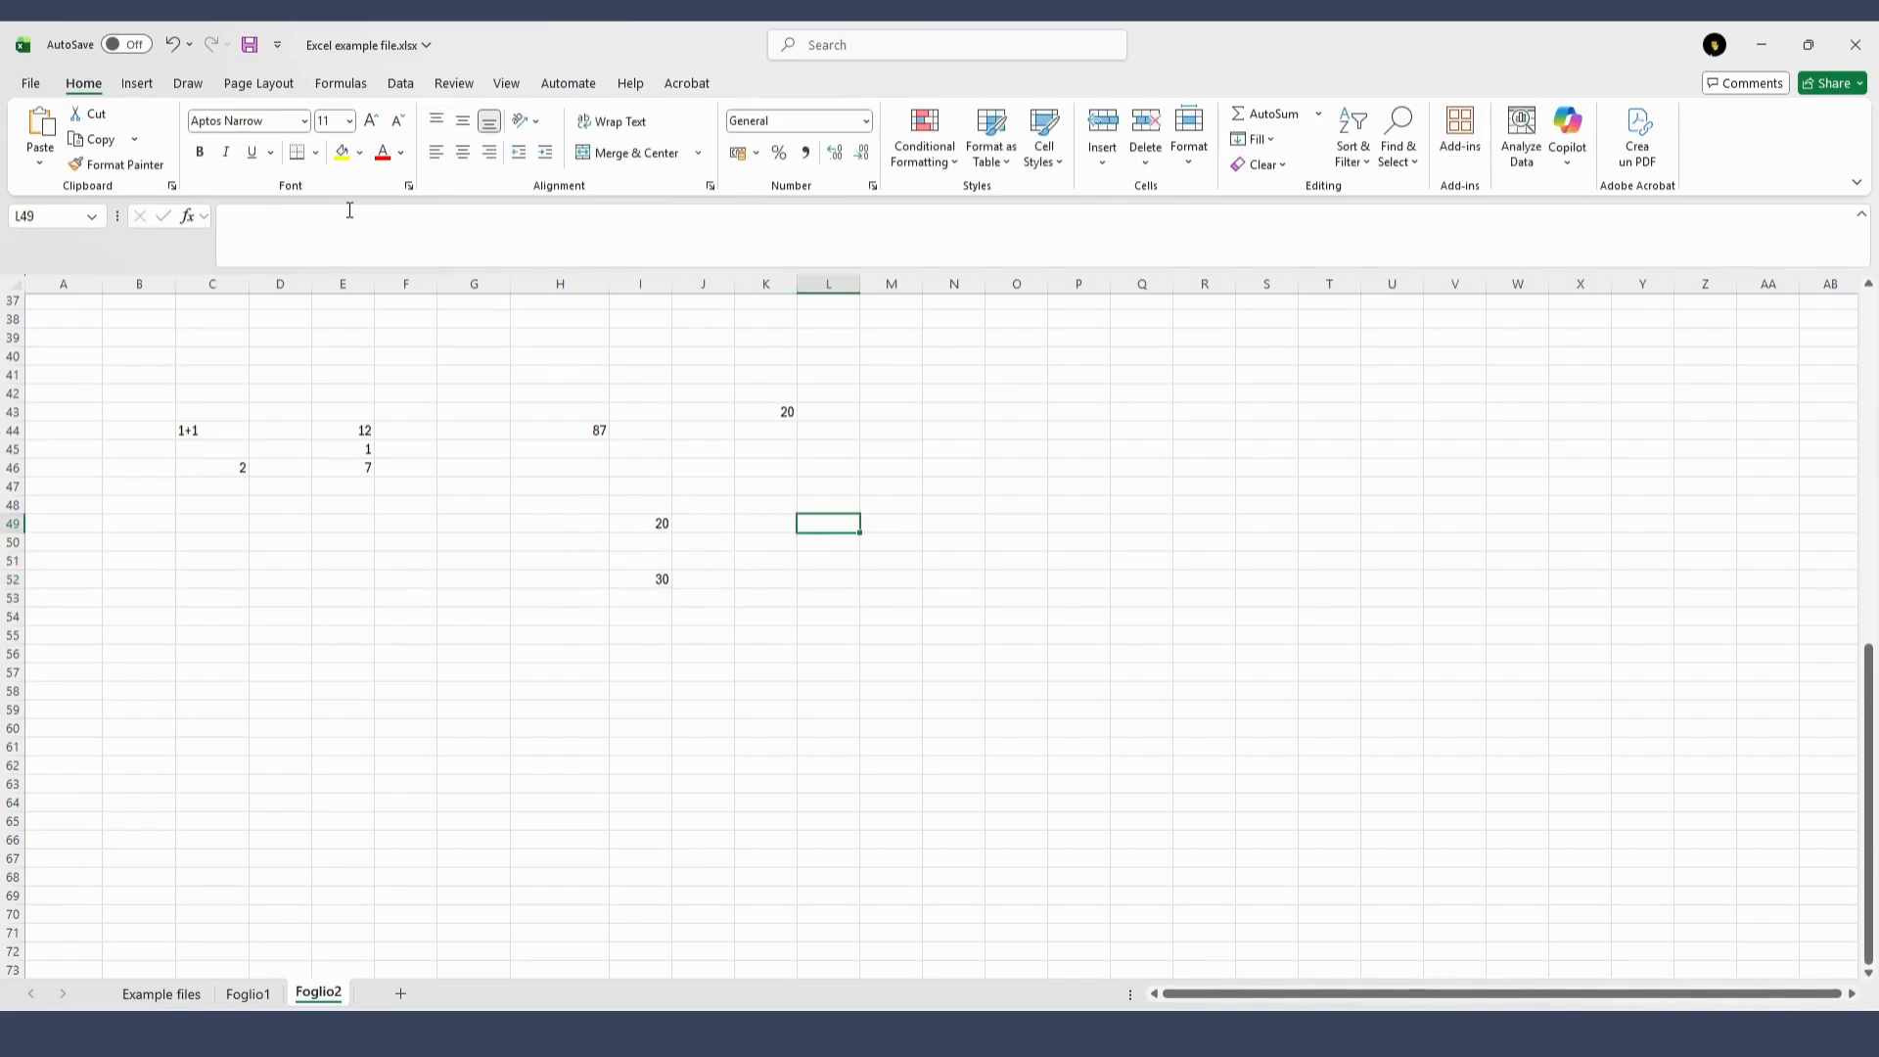
left_click(186, 216)
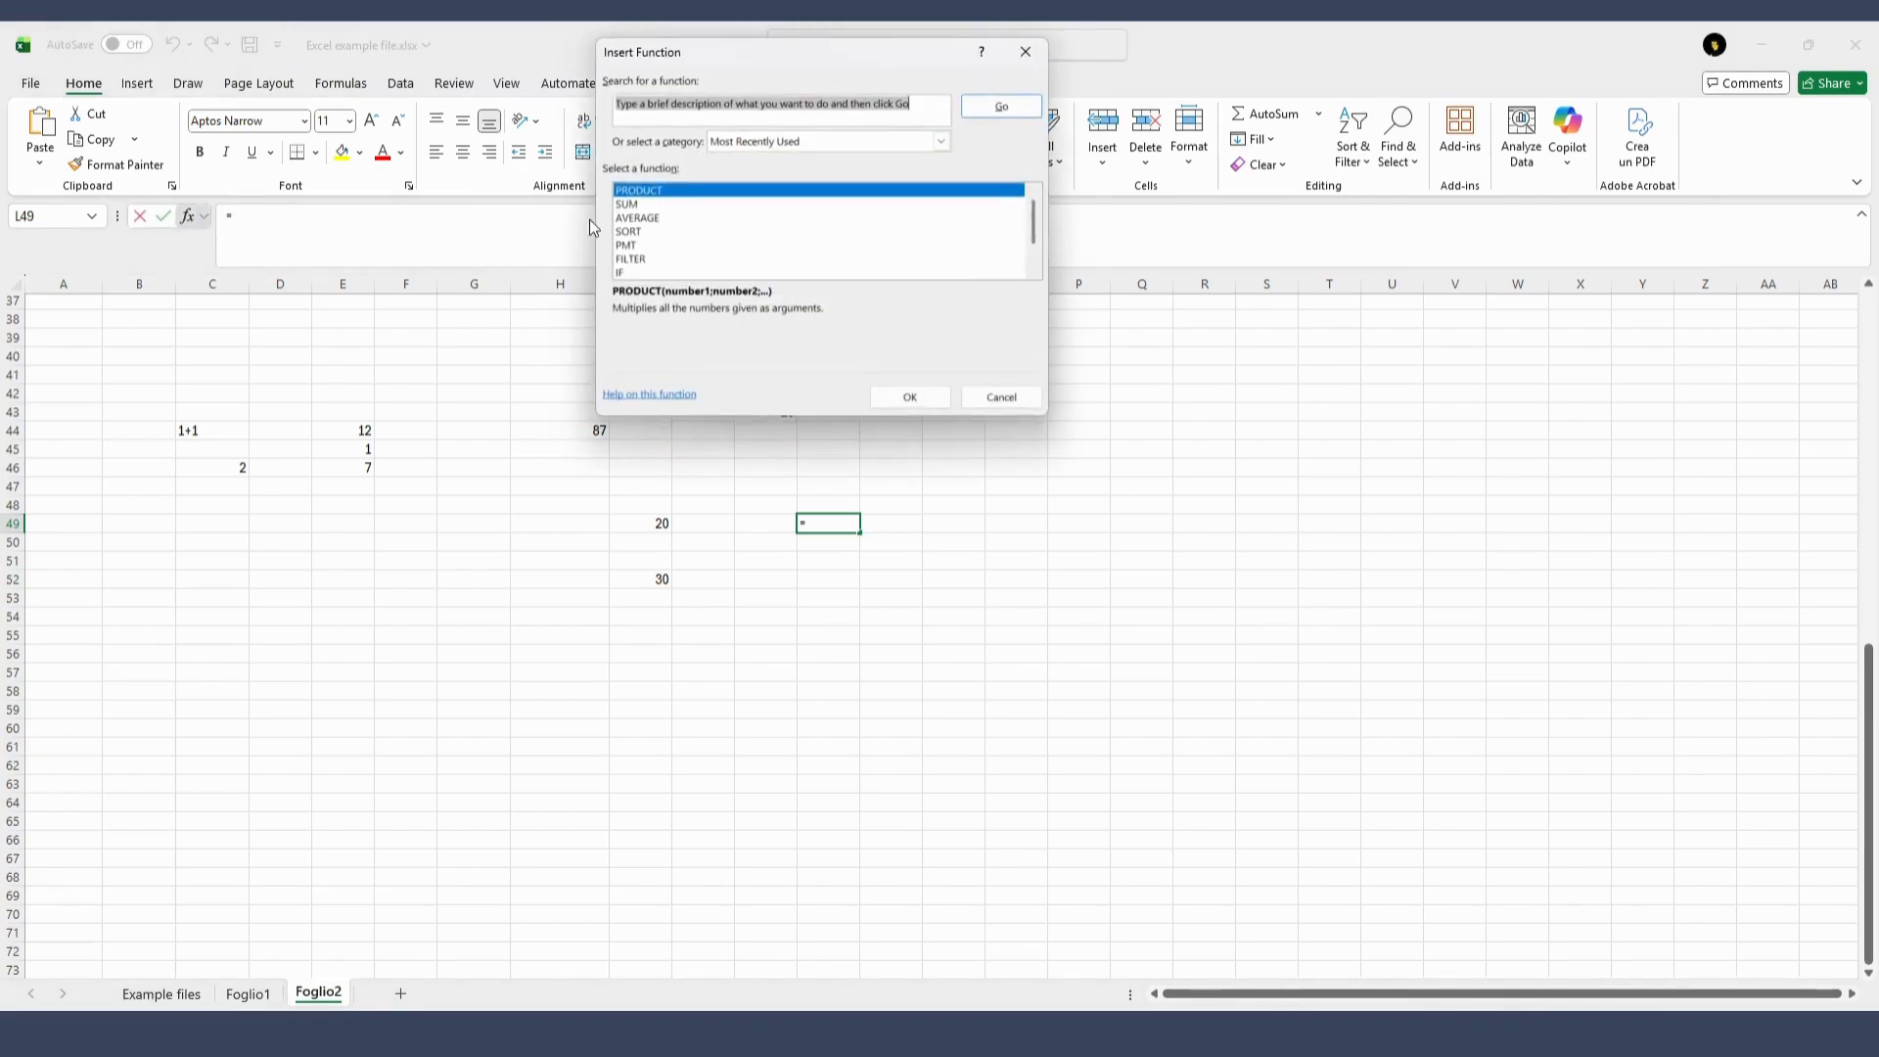
type("aver")
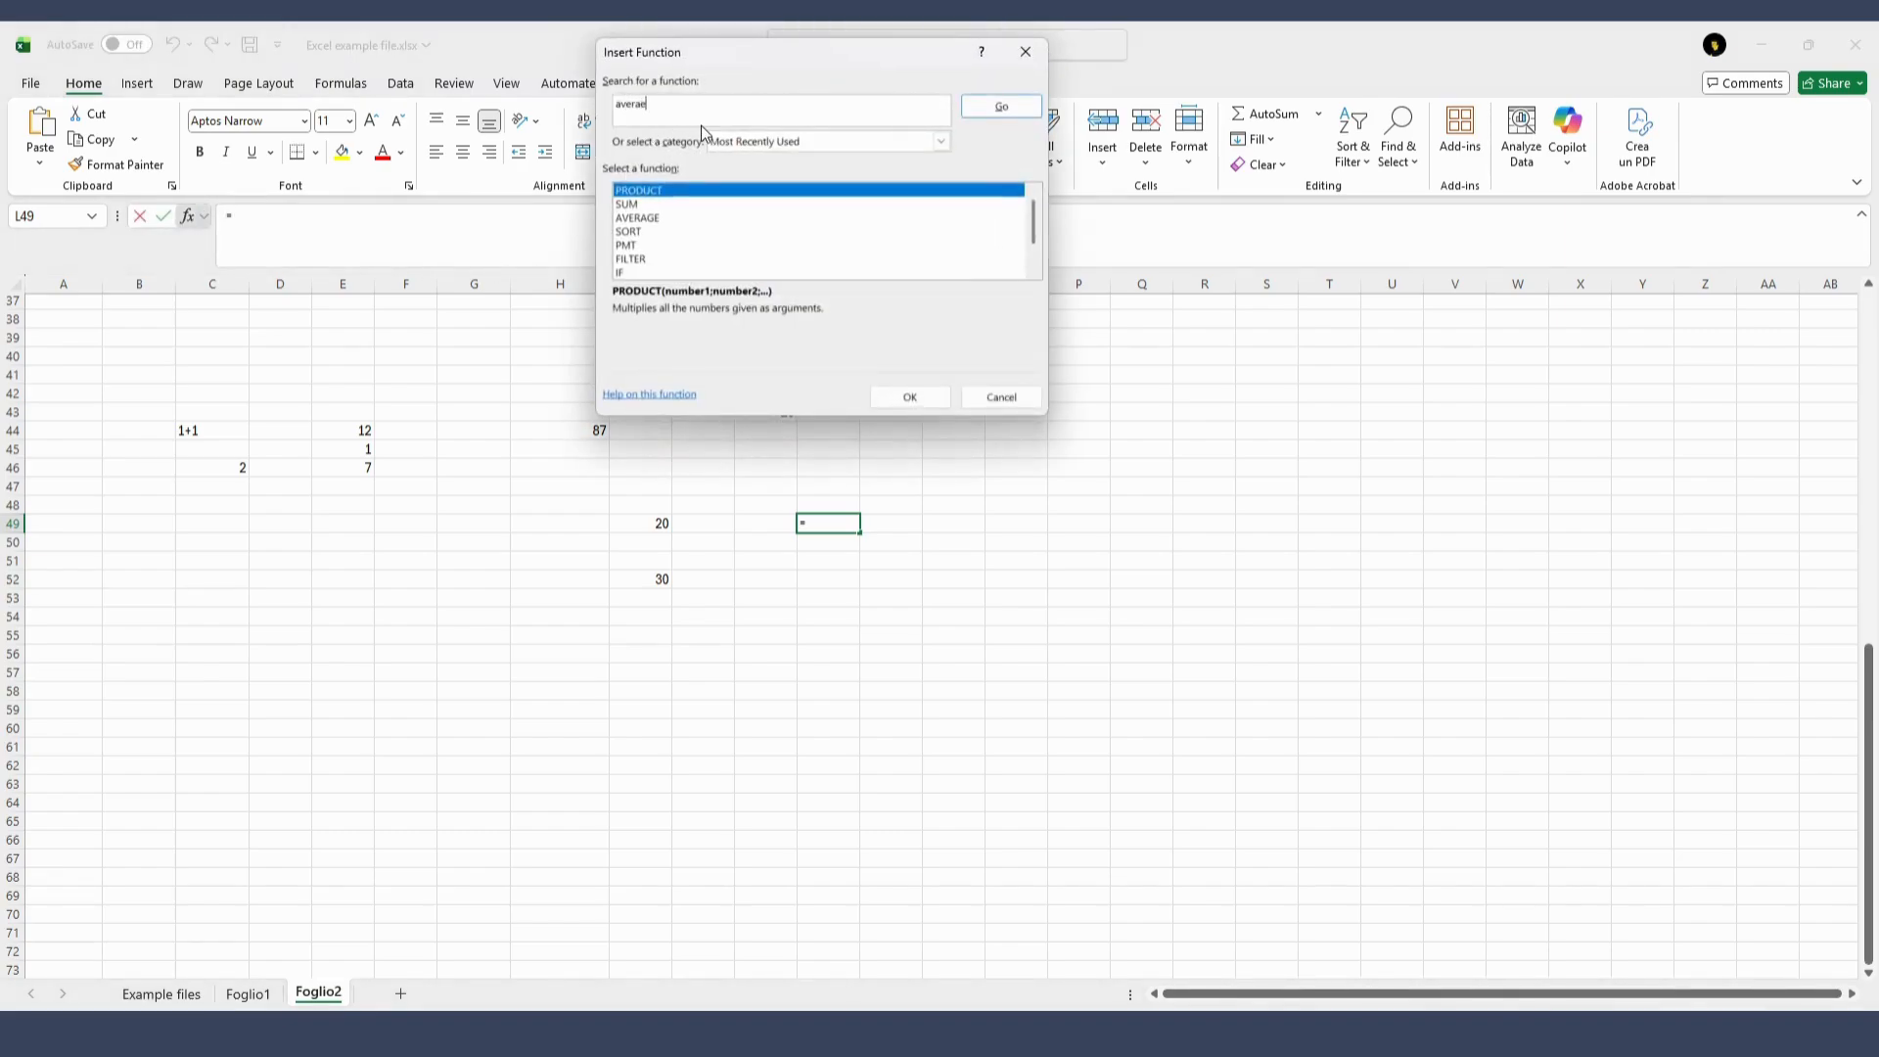
type("age")
key("Return")
left_click(935, 402)
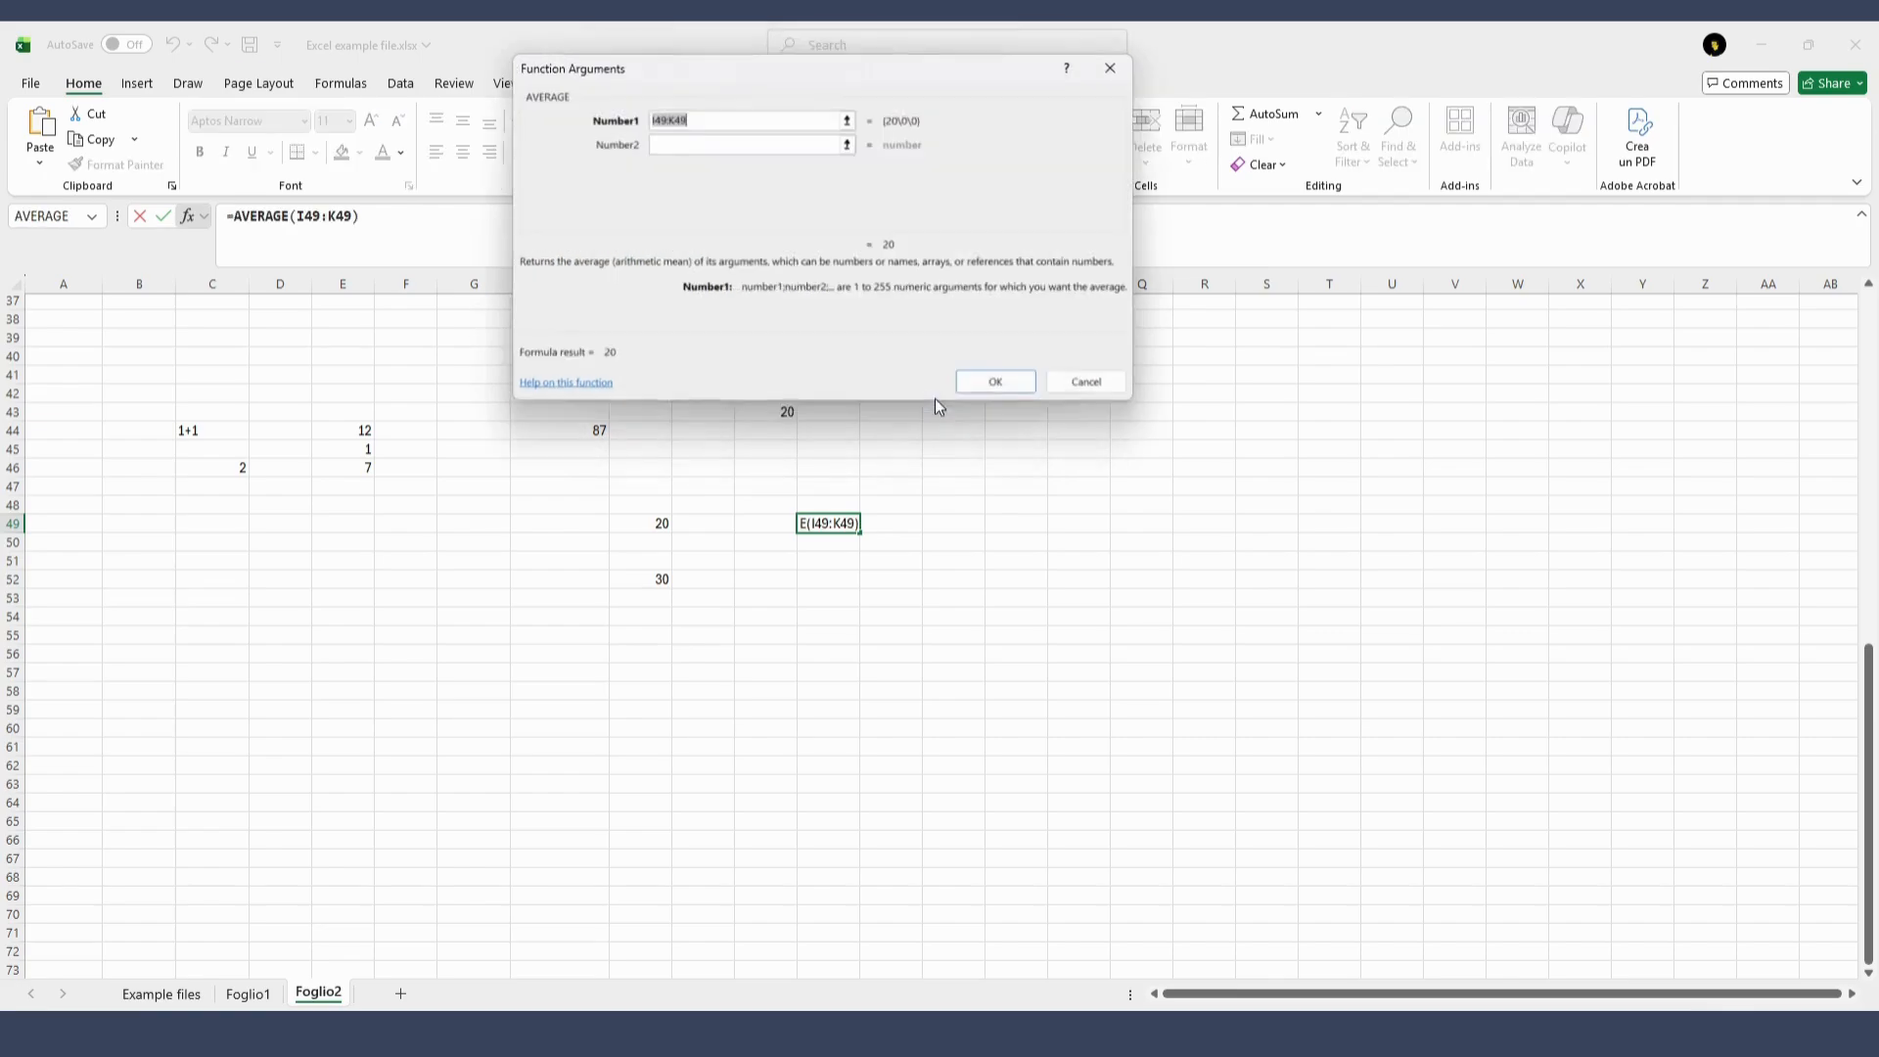
Replace the suggested range in the AVERAGE function's first argument with a reference to cell I49
left_click(732, 119)
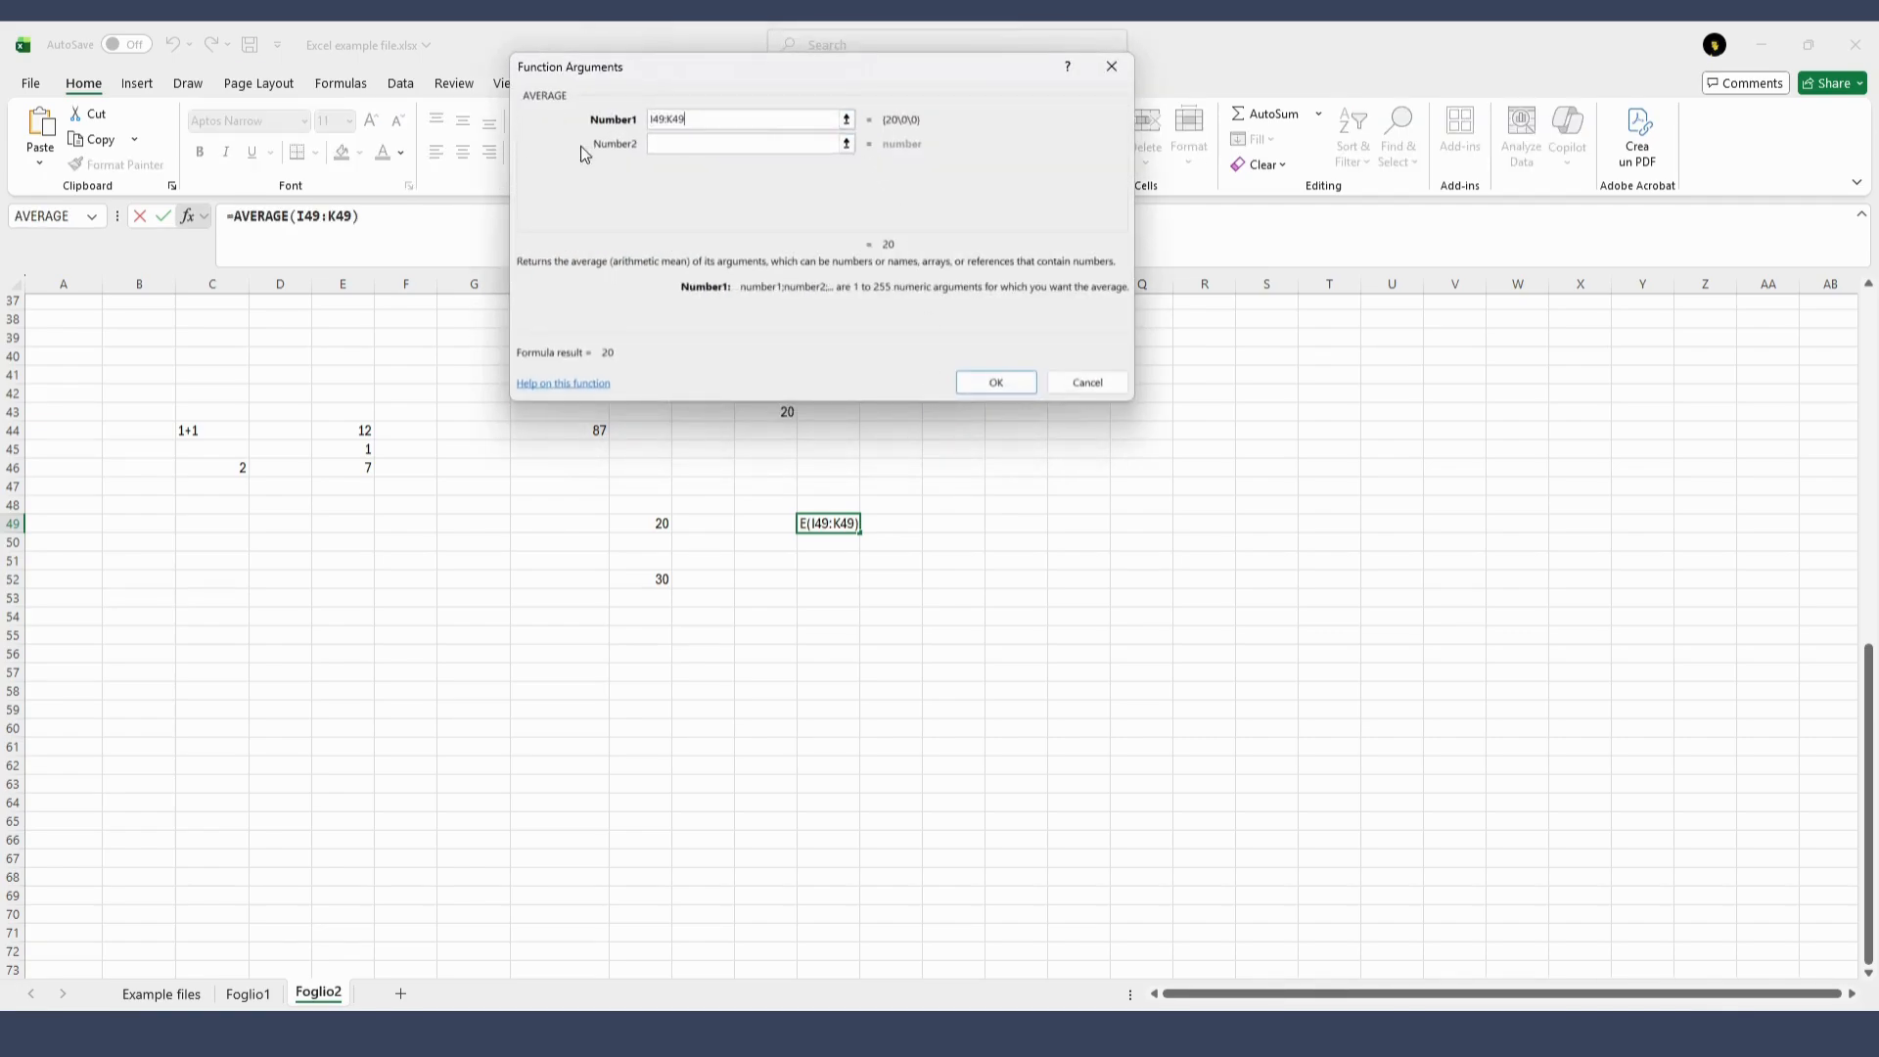
left_click_drag(837, 120, 636, 119)
key("BackSpace")
left_click(846, 119)
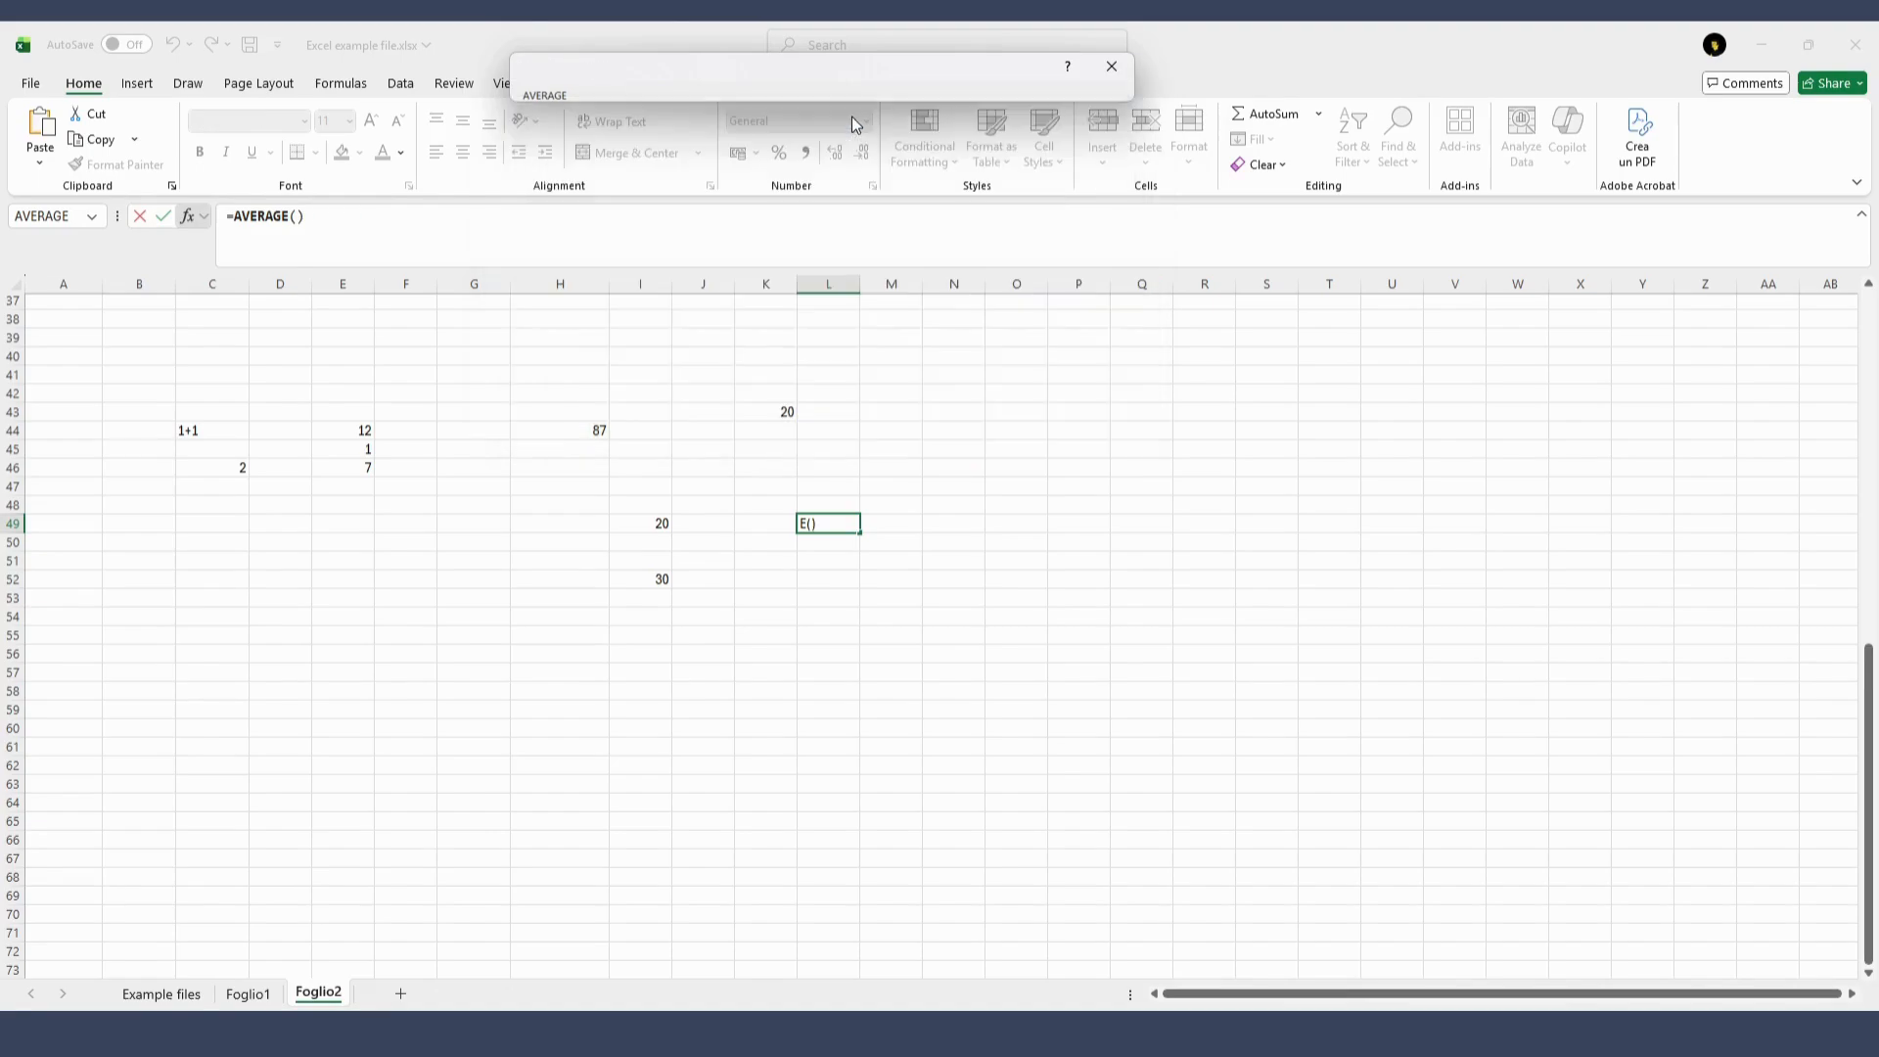
left_click(655, 522)
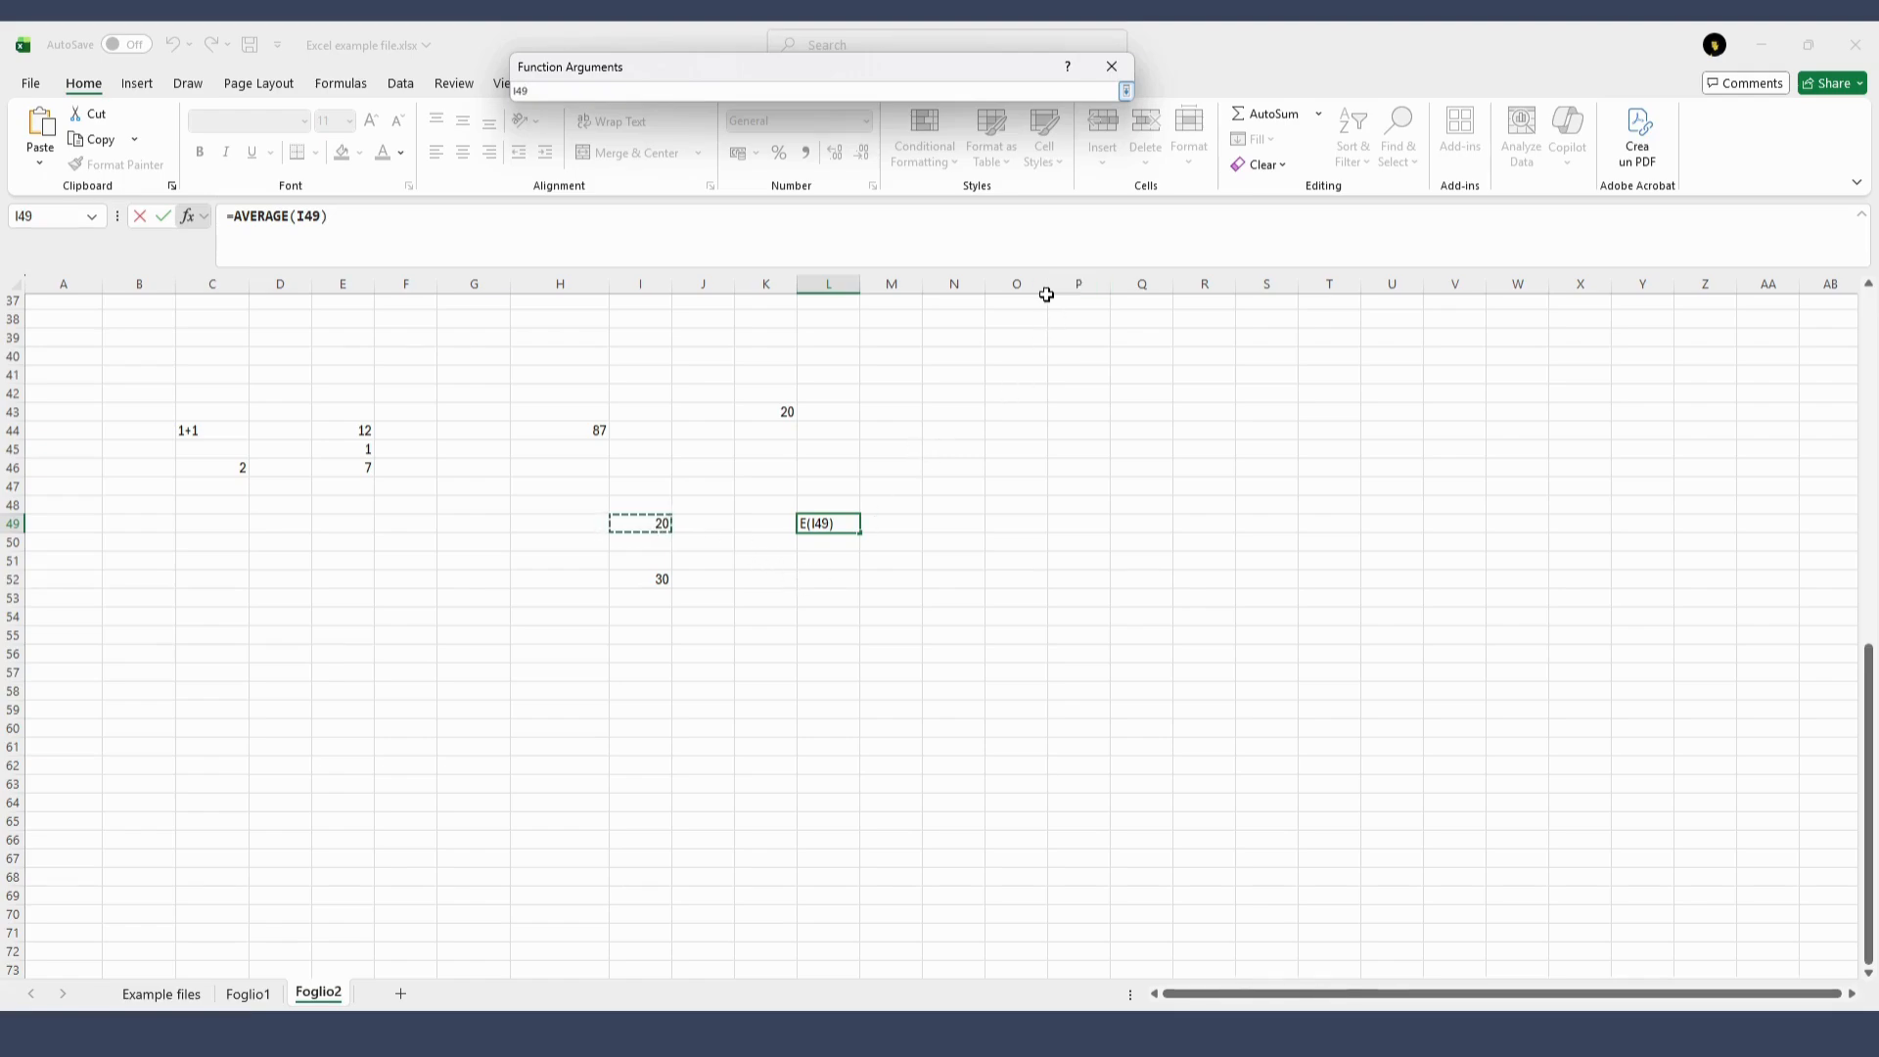
left_click(1129, 91)
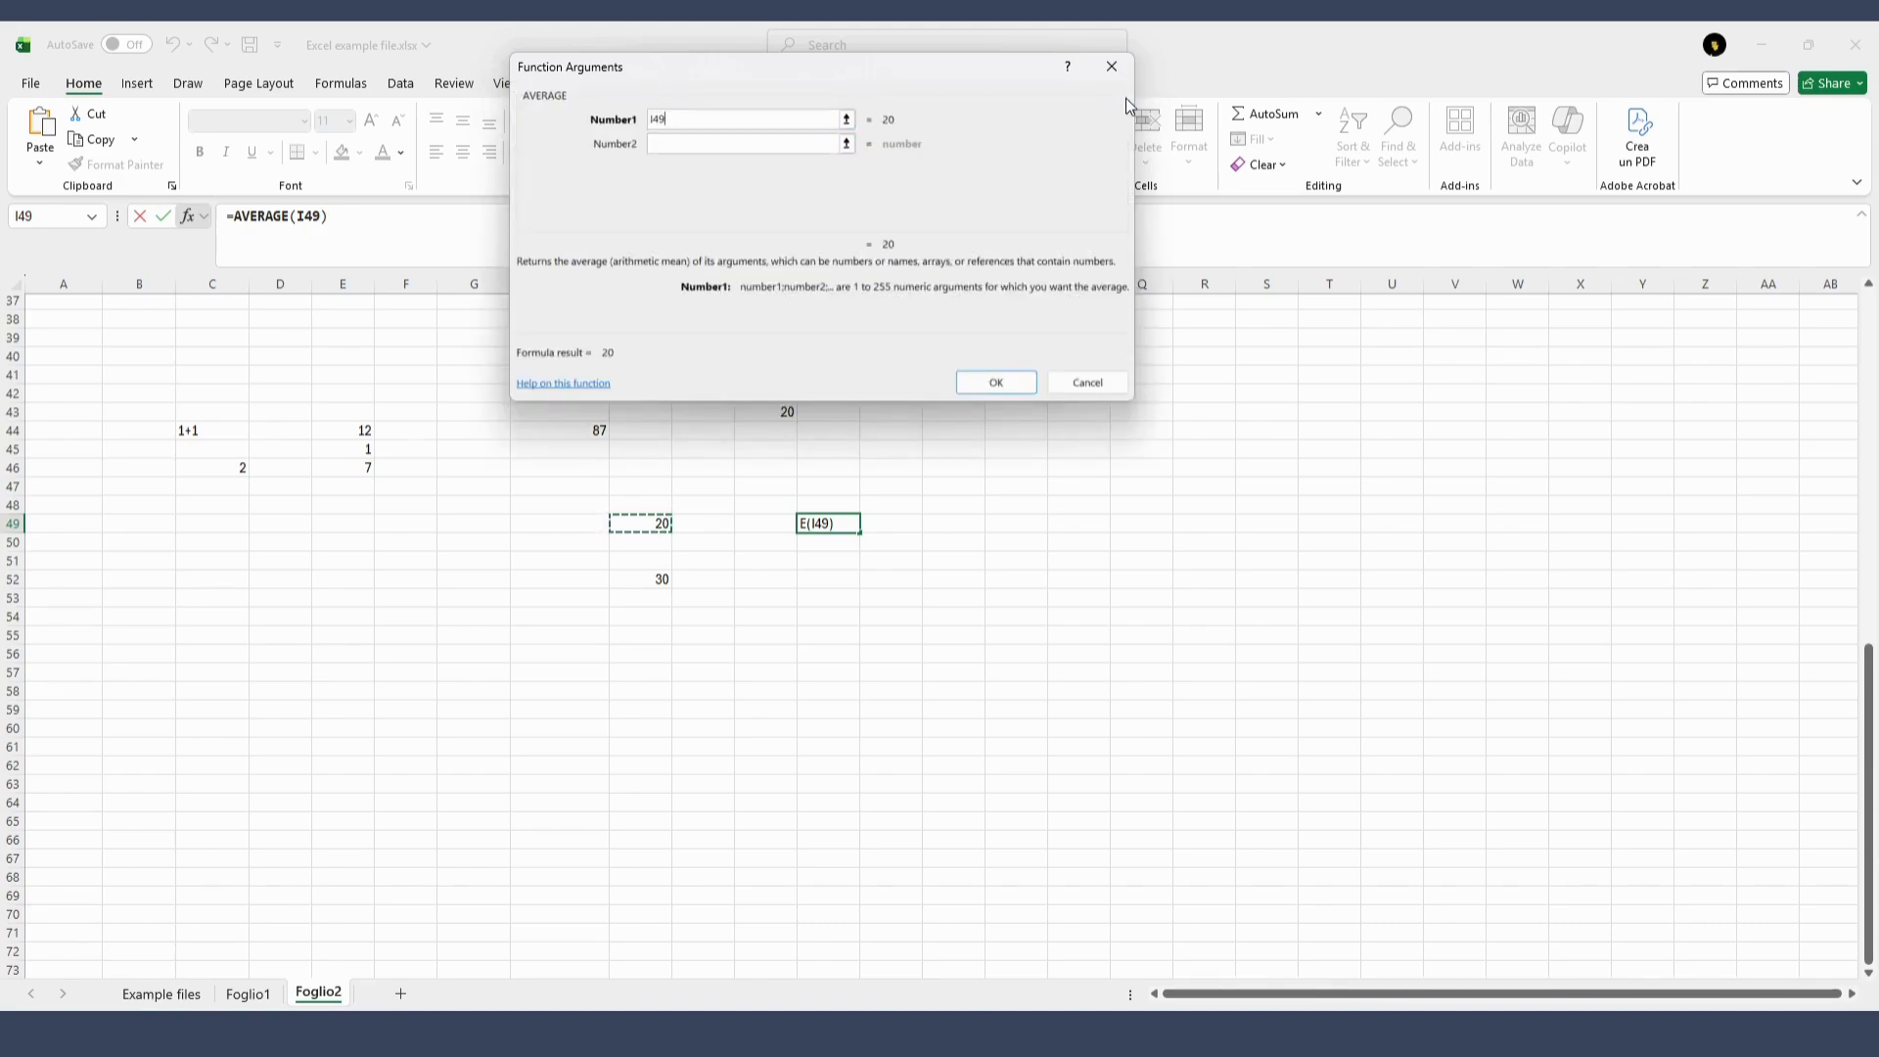
Set the AVERAGE function's second argument to cell I52 and confirm the formula
left_click(847, 147)
left_click(646, 579)
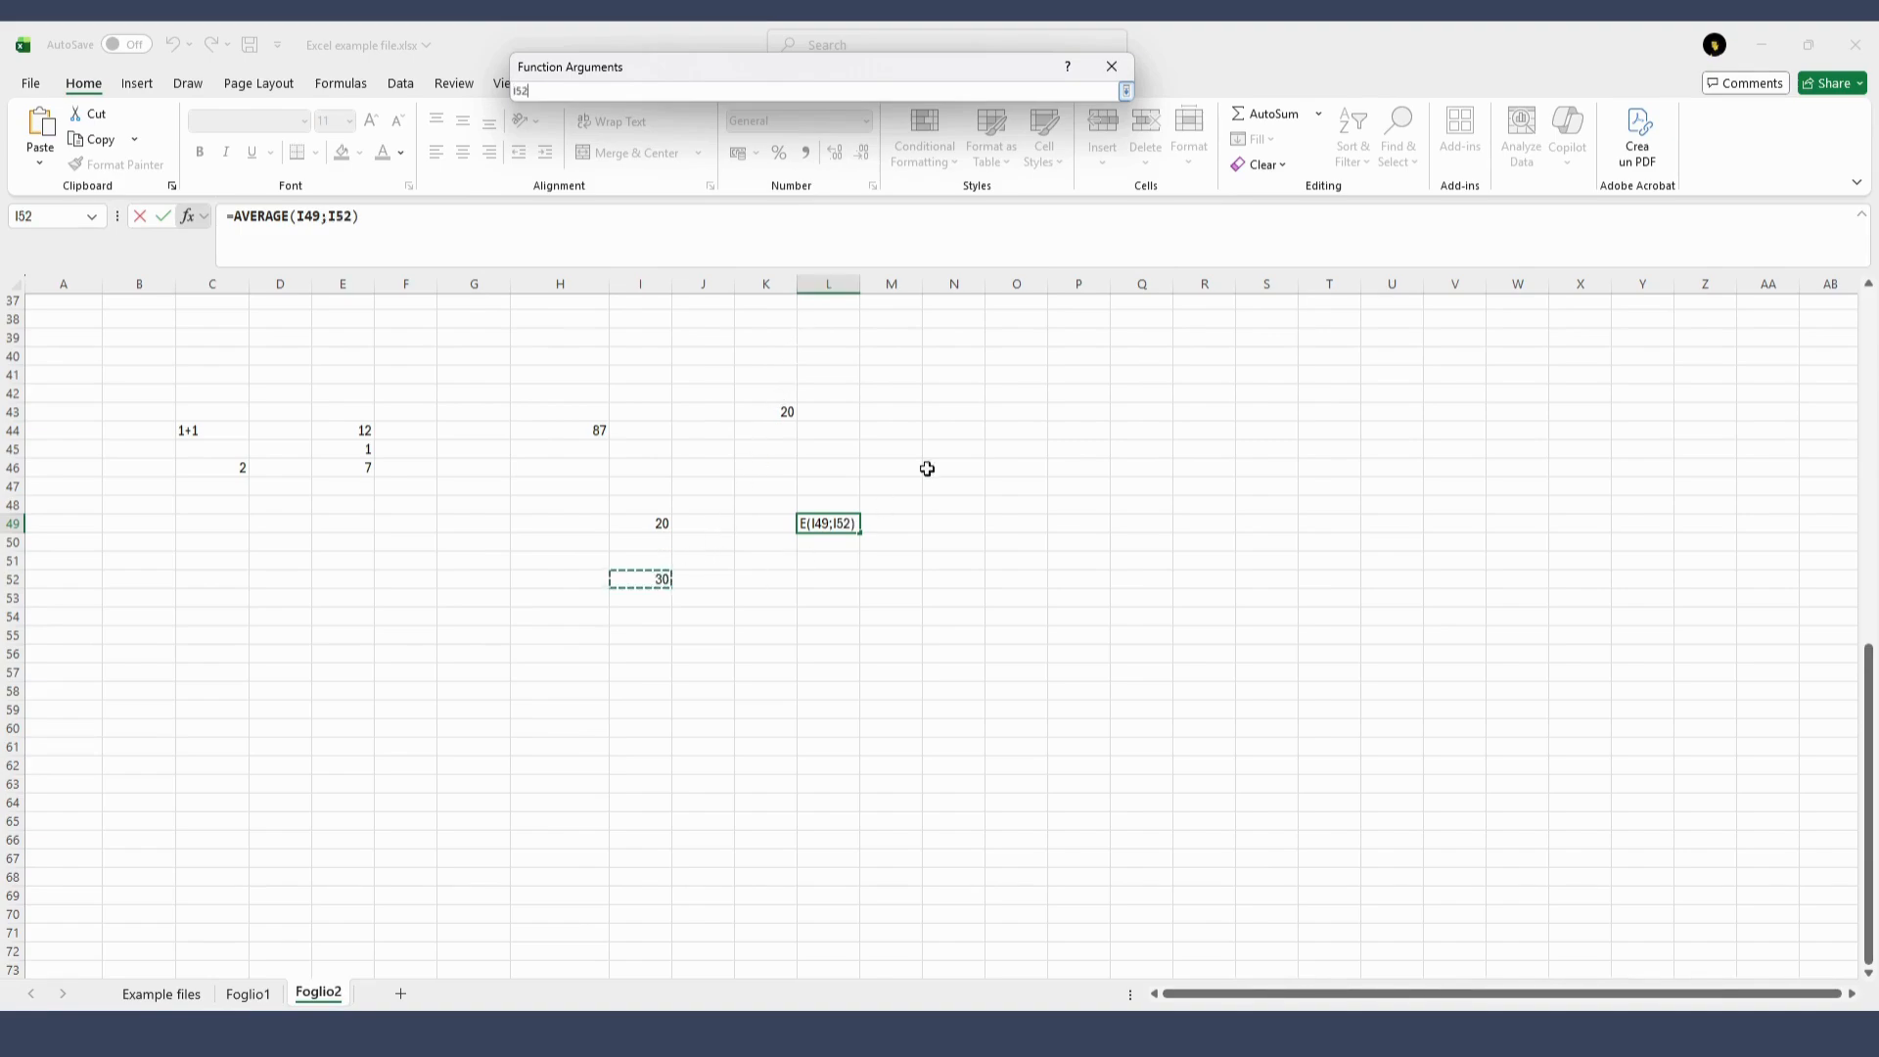
left_click(1126, 91)
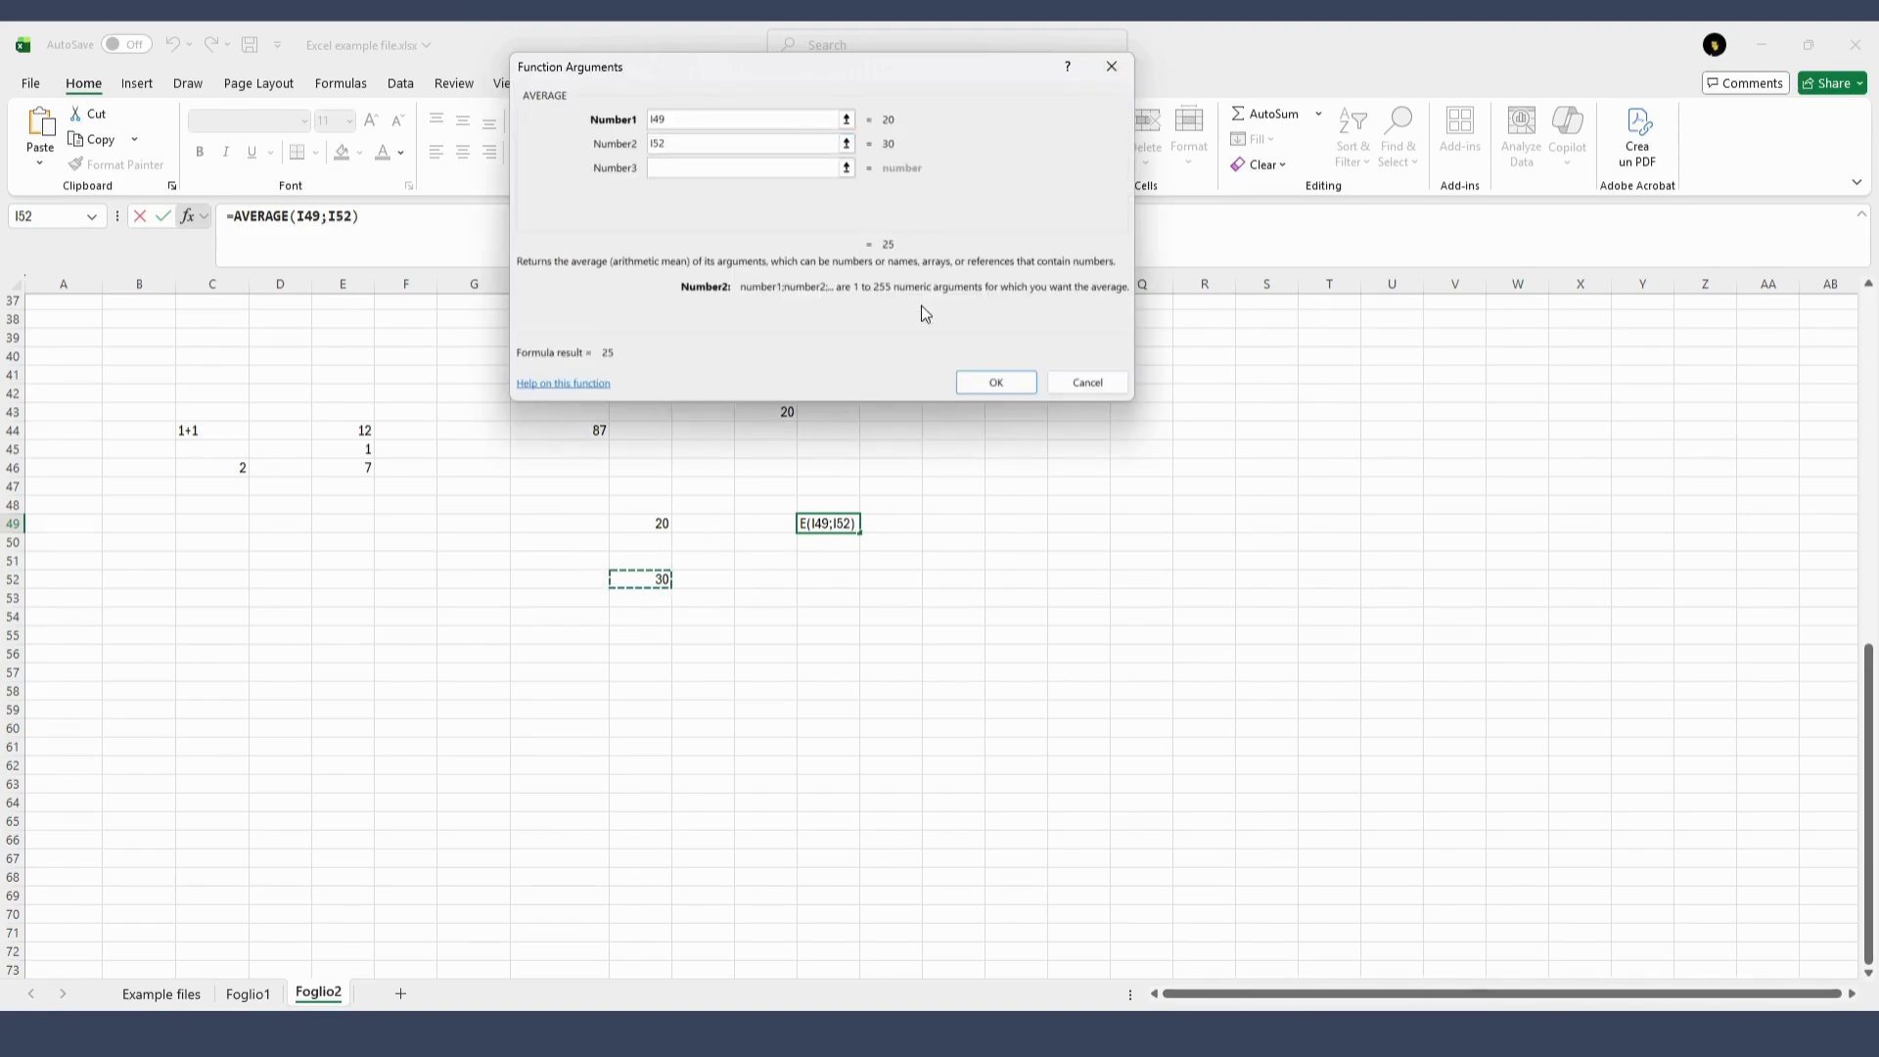
left_click(995, 381)
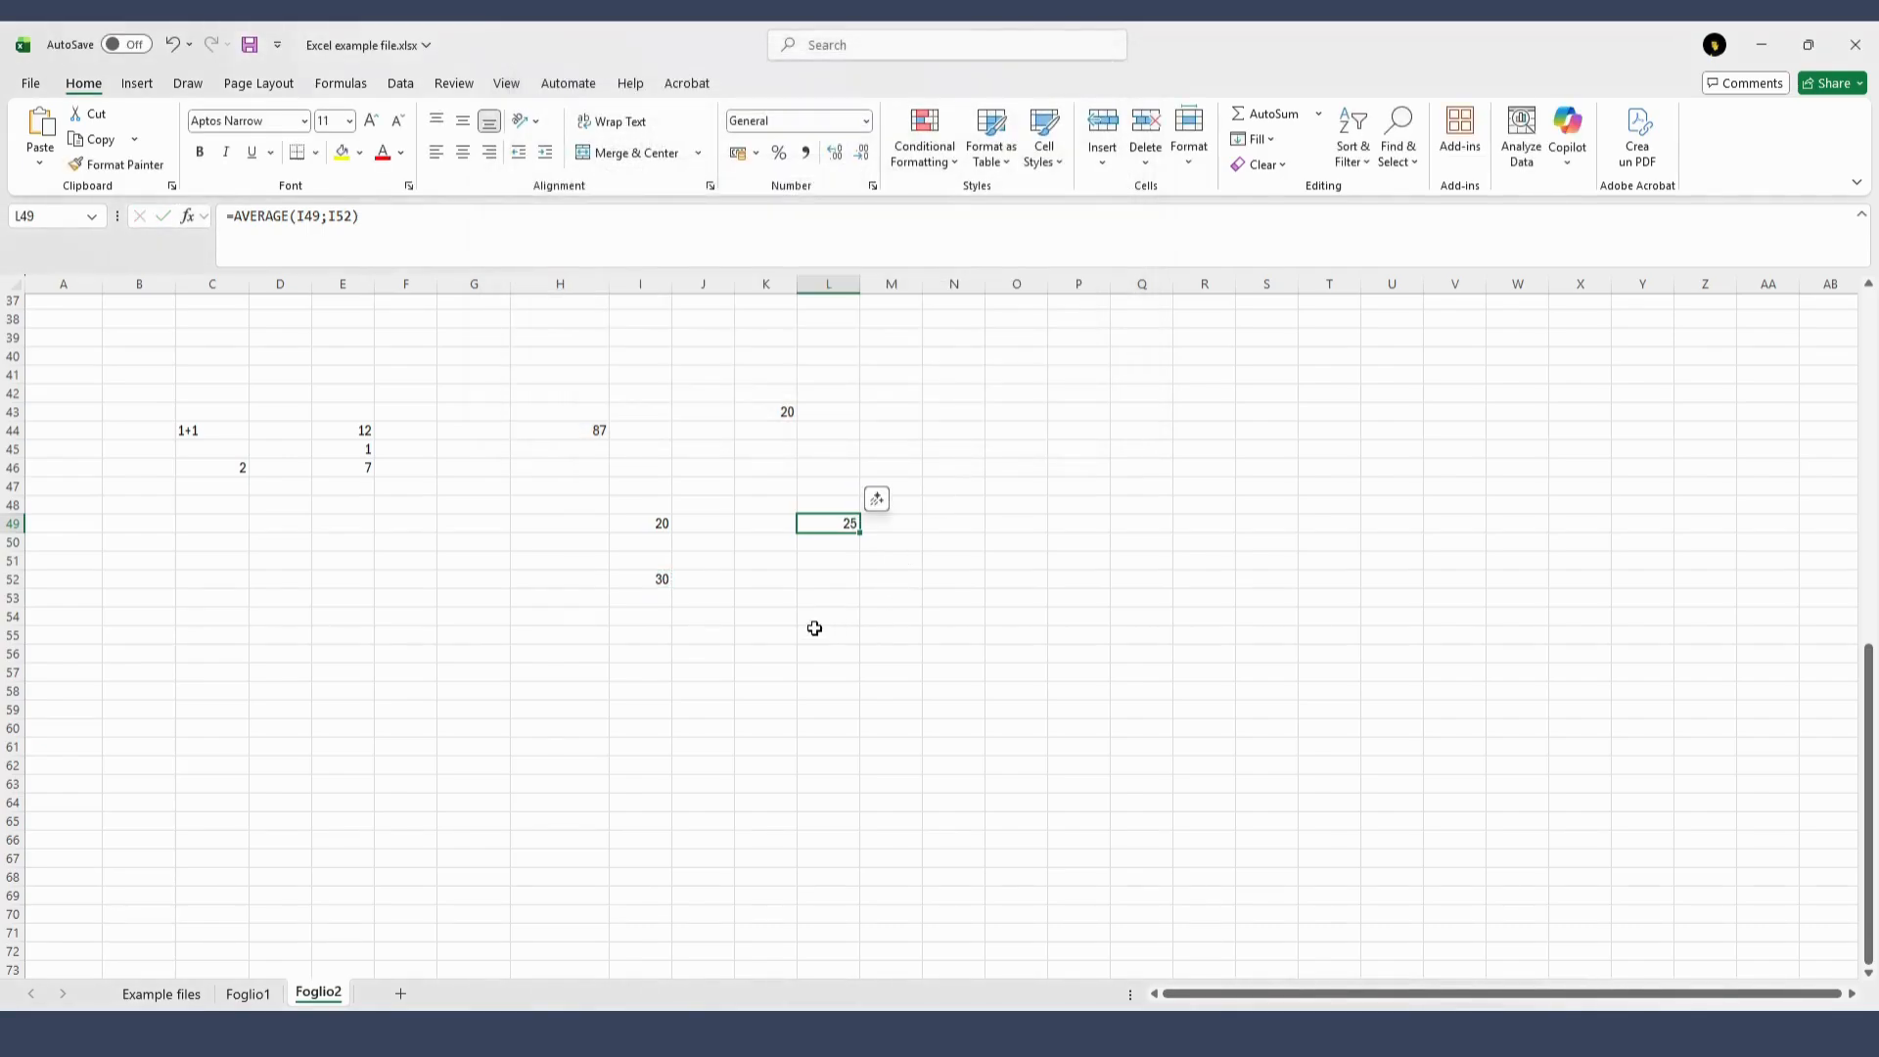
Overwrite cell I49 with 40, followed by 244, to test how the average formula recalculates
left_click(656, 523)
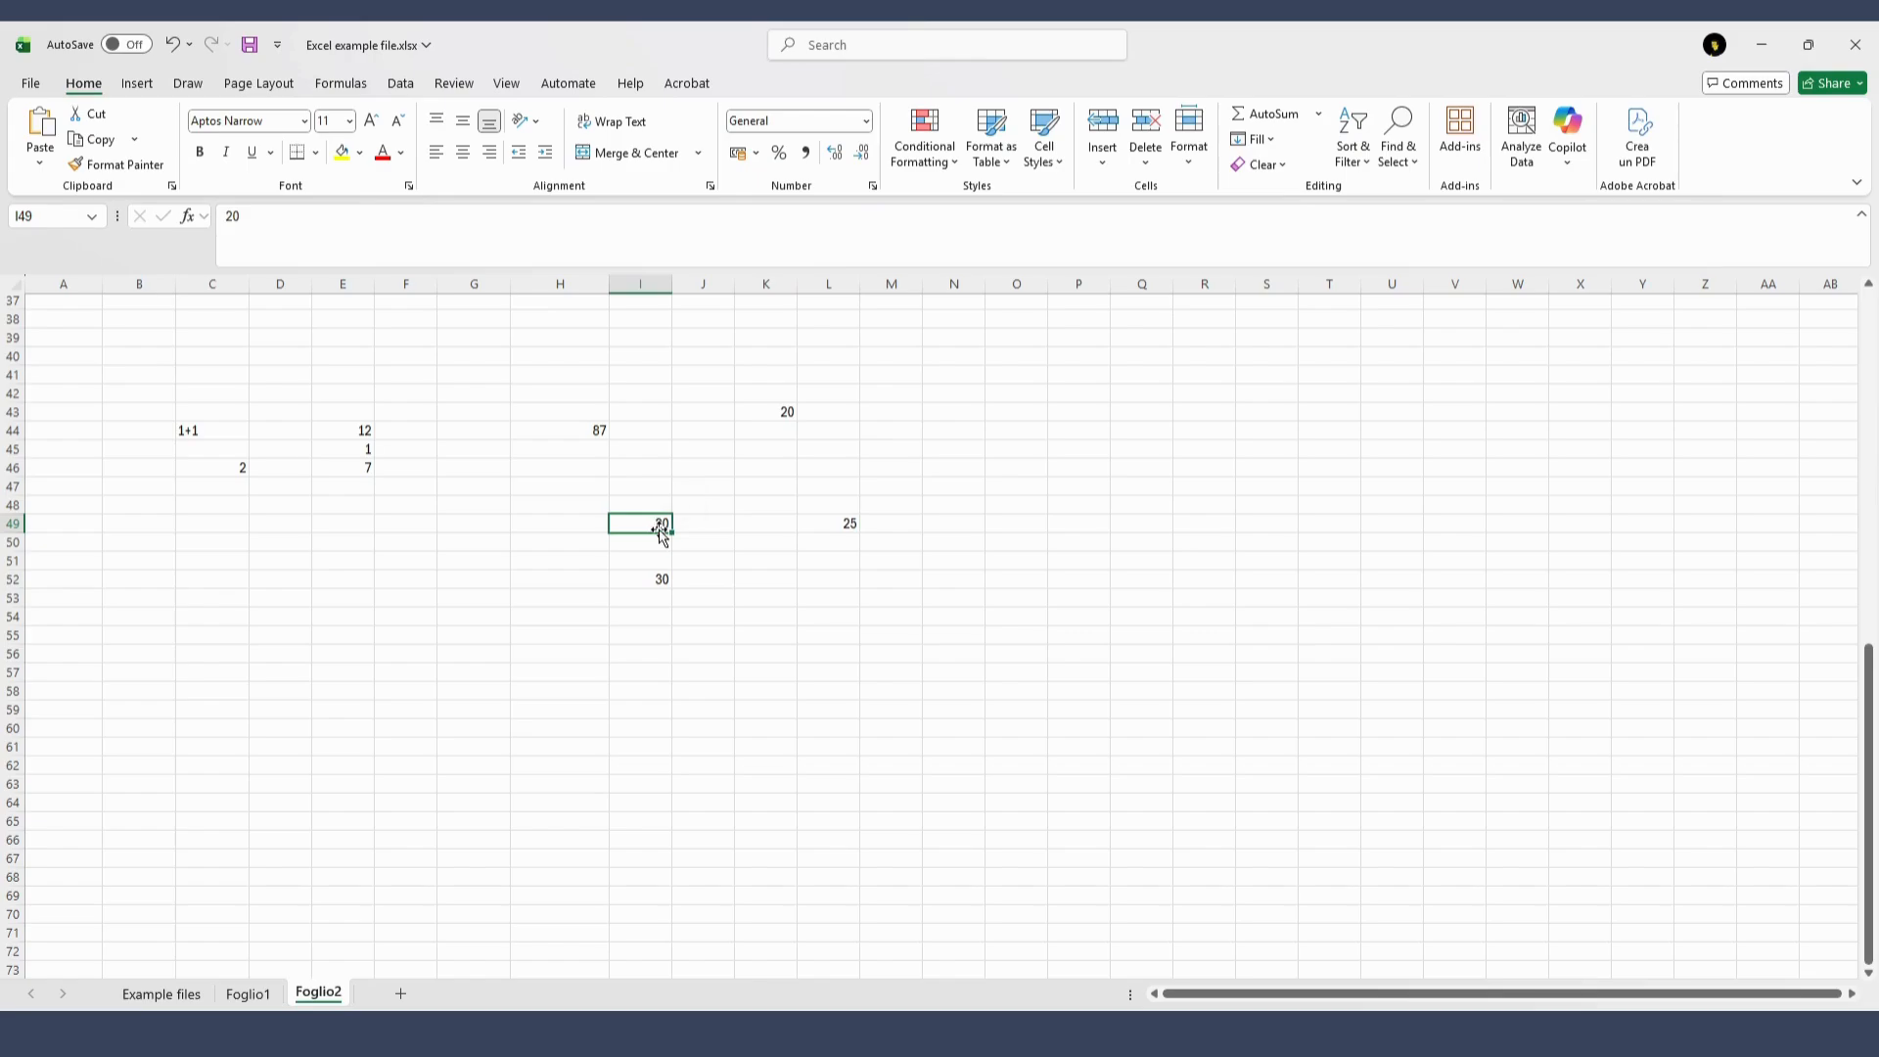
type("40")
key("Return")
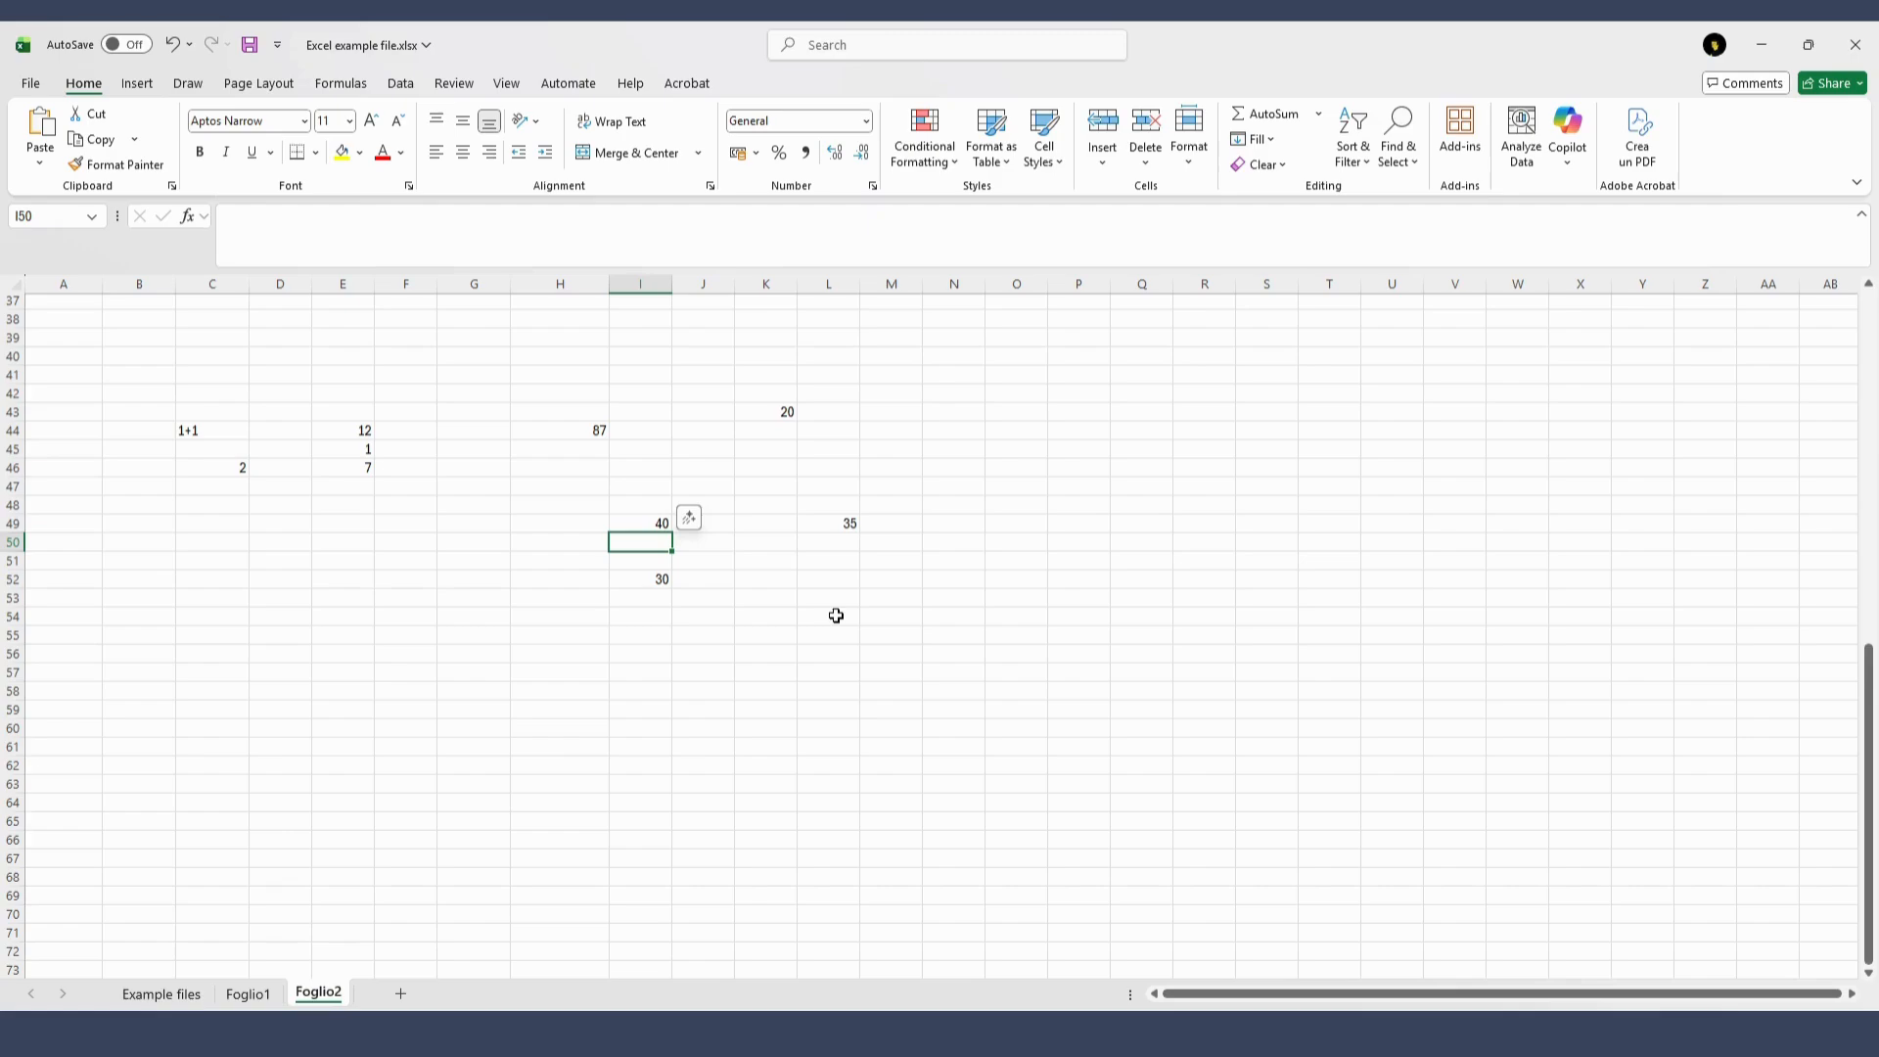
left_click(662, 524)
type("244")
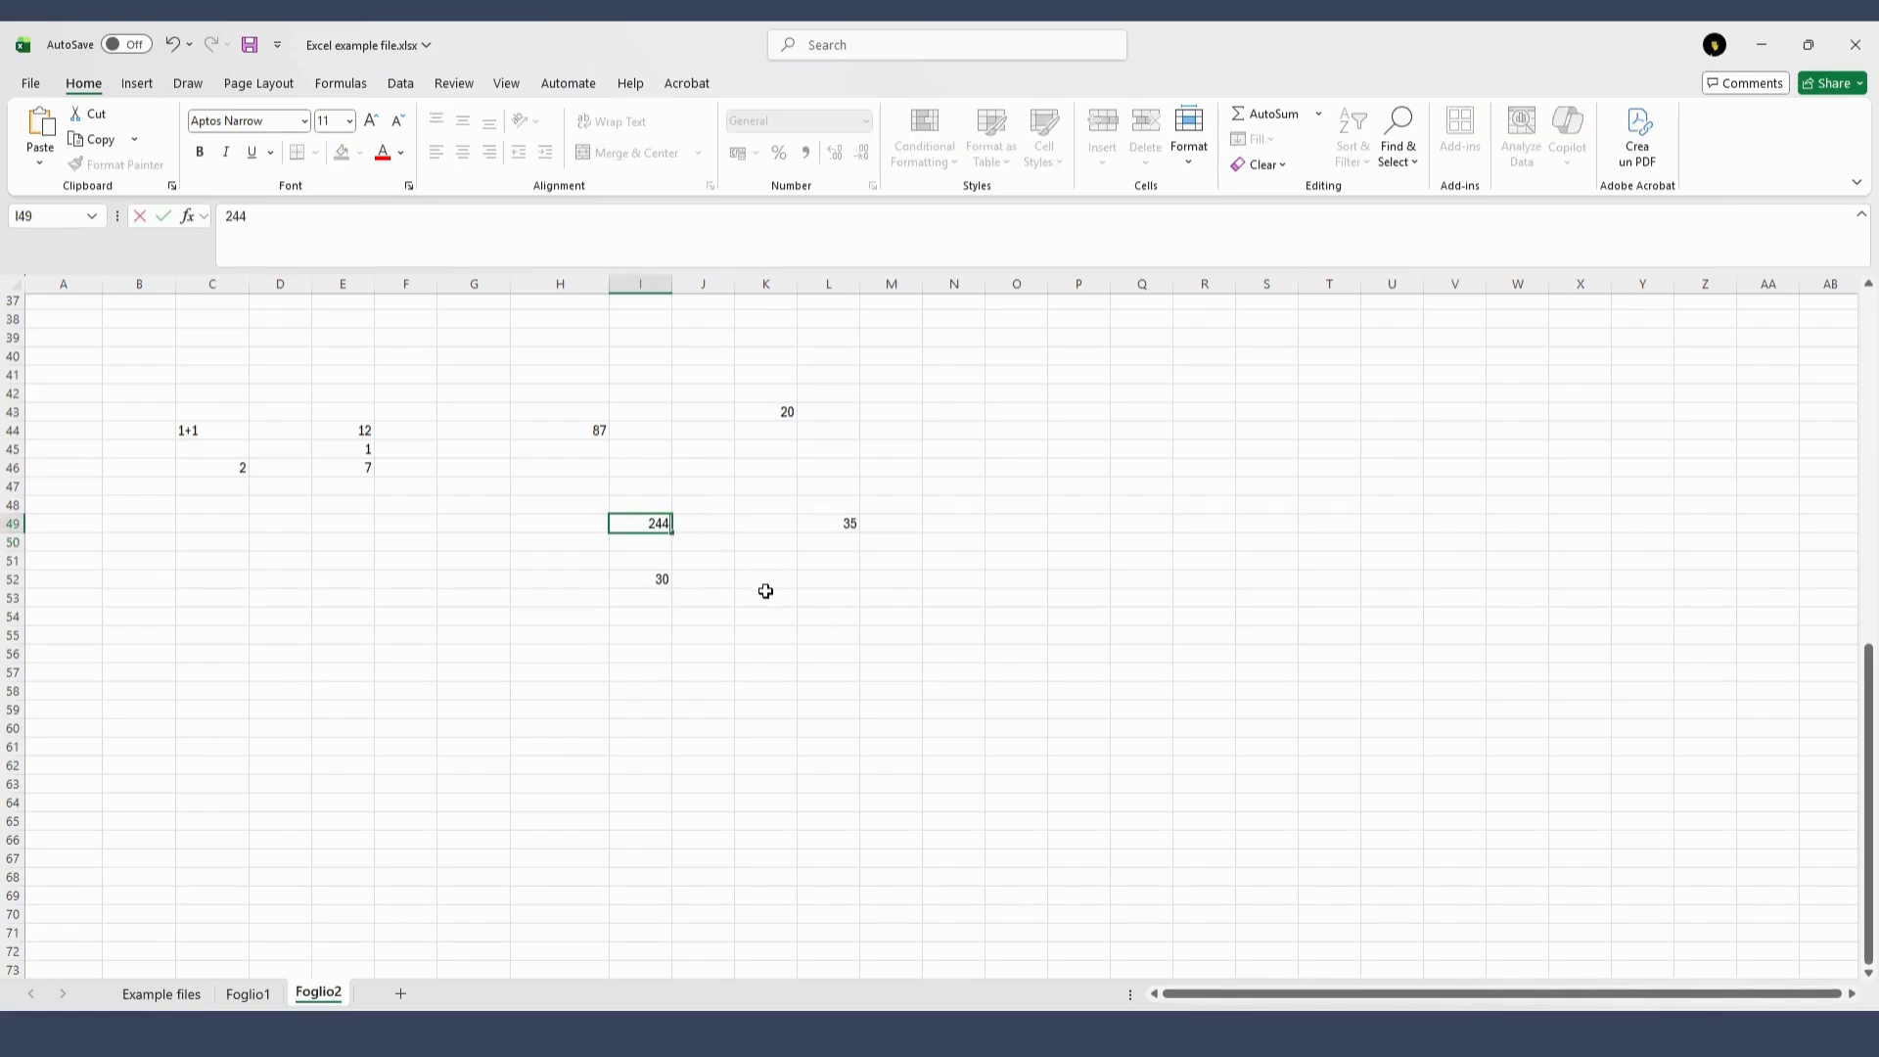
left_click(766, 592)
Set the value in cell I49 to 6856
left_click(637, 526)
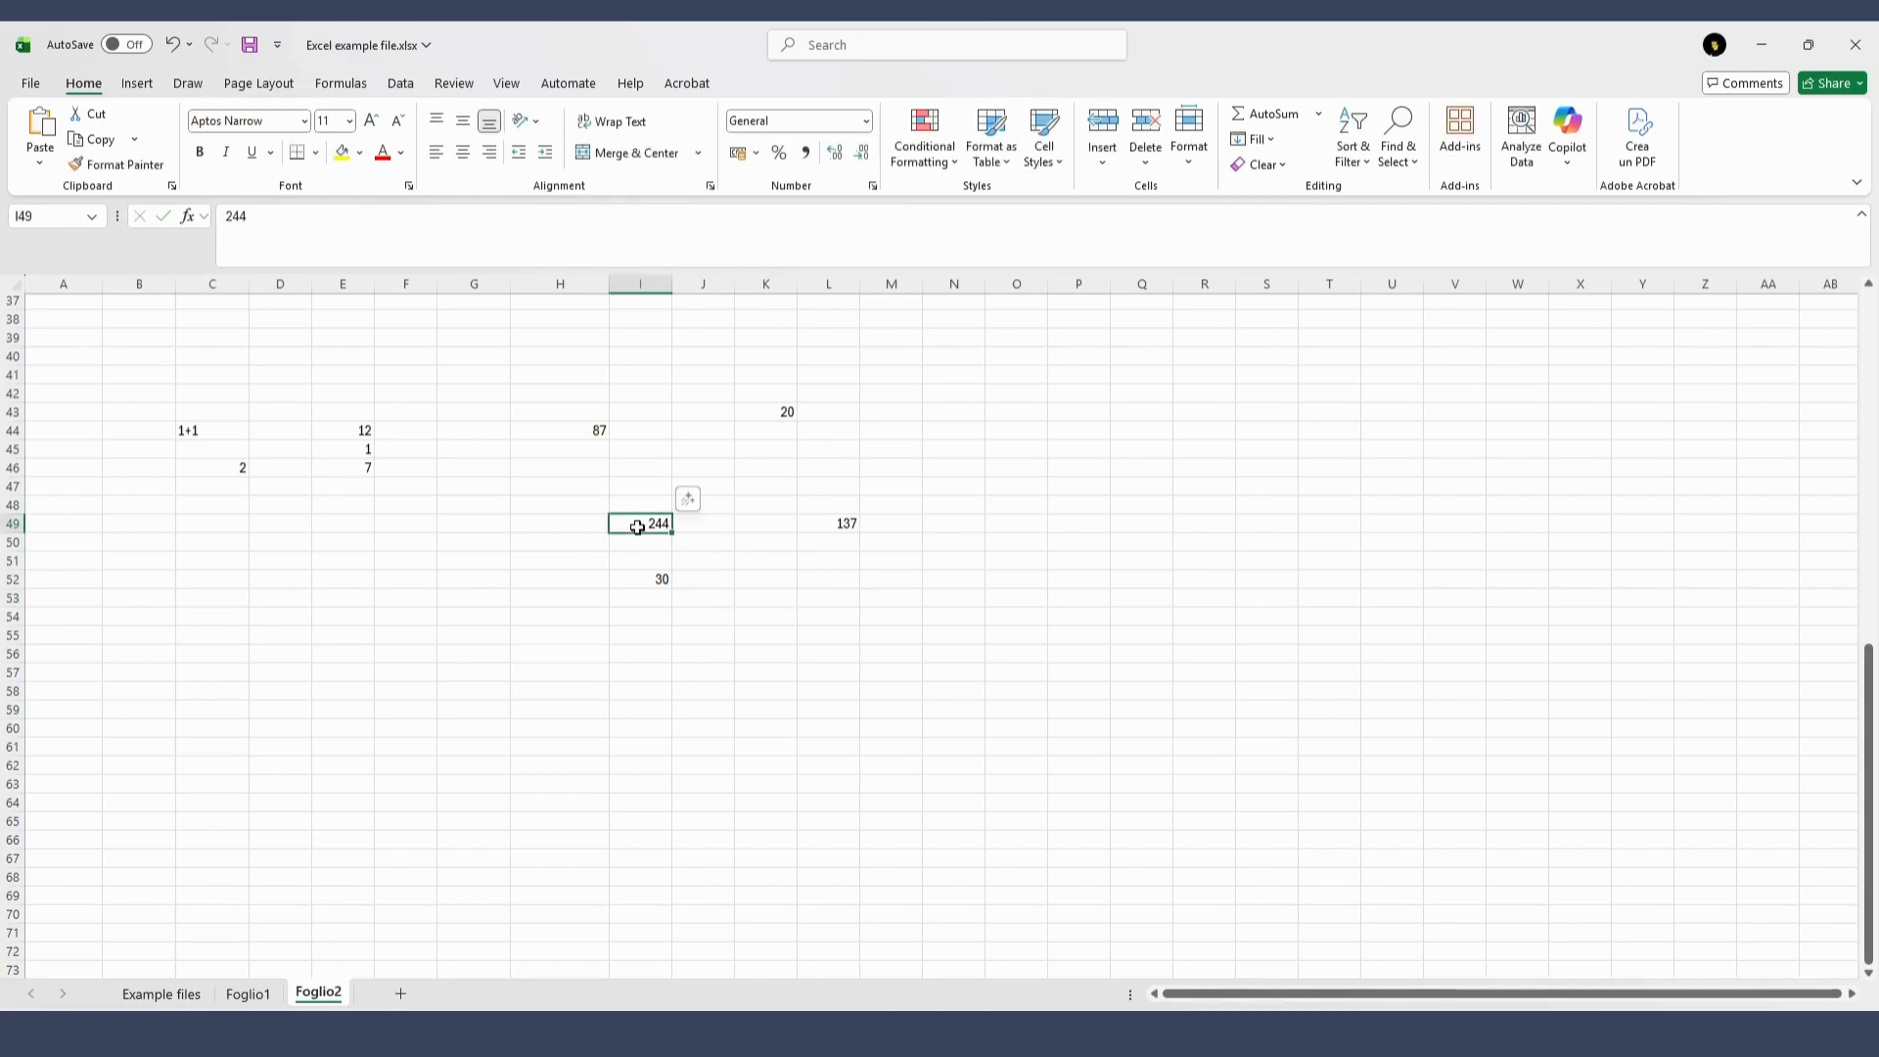
type("6856")
left_click(746, 599)
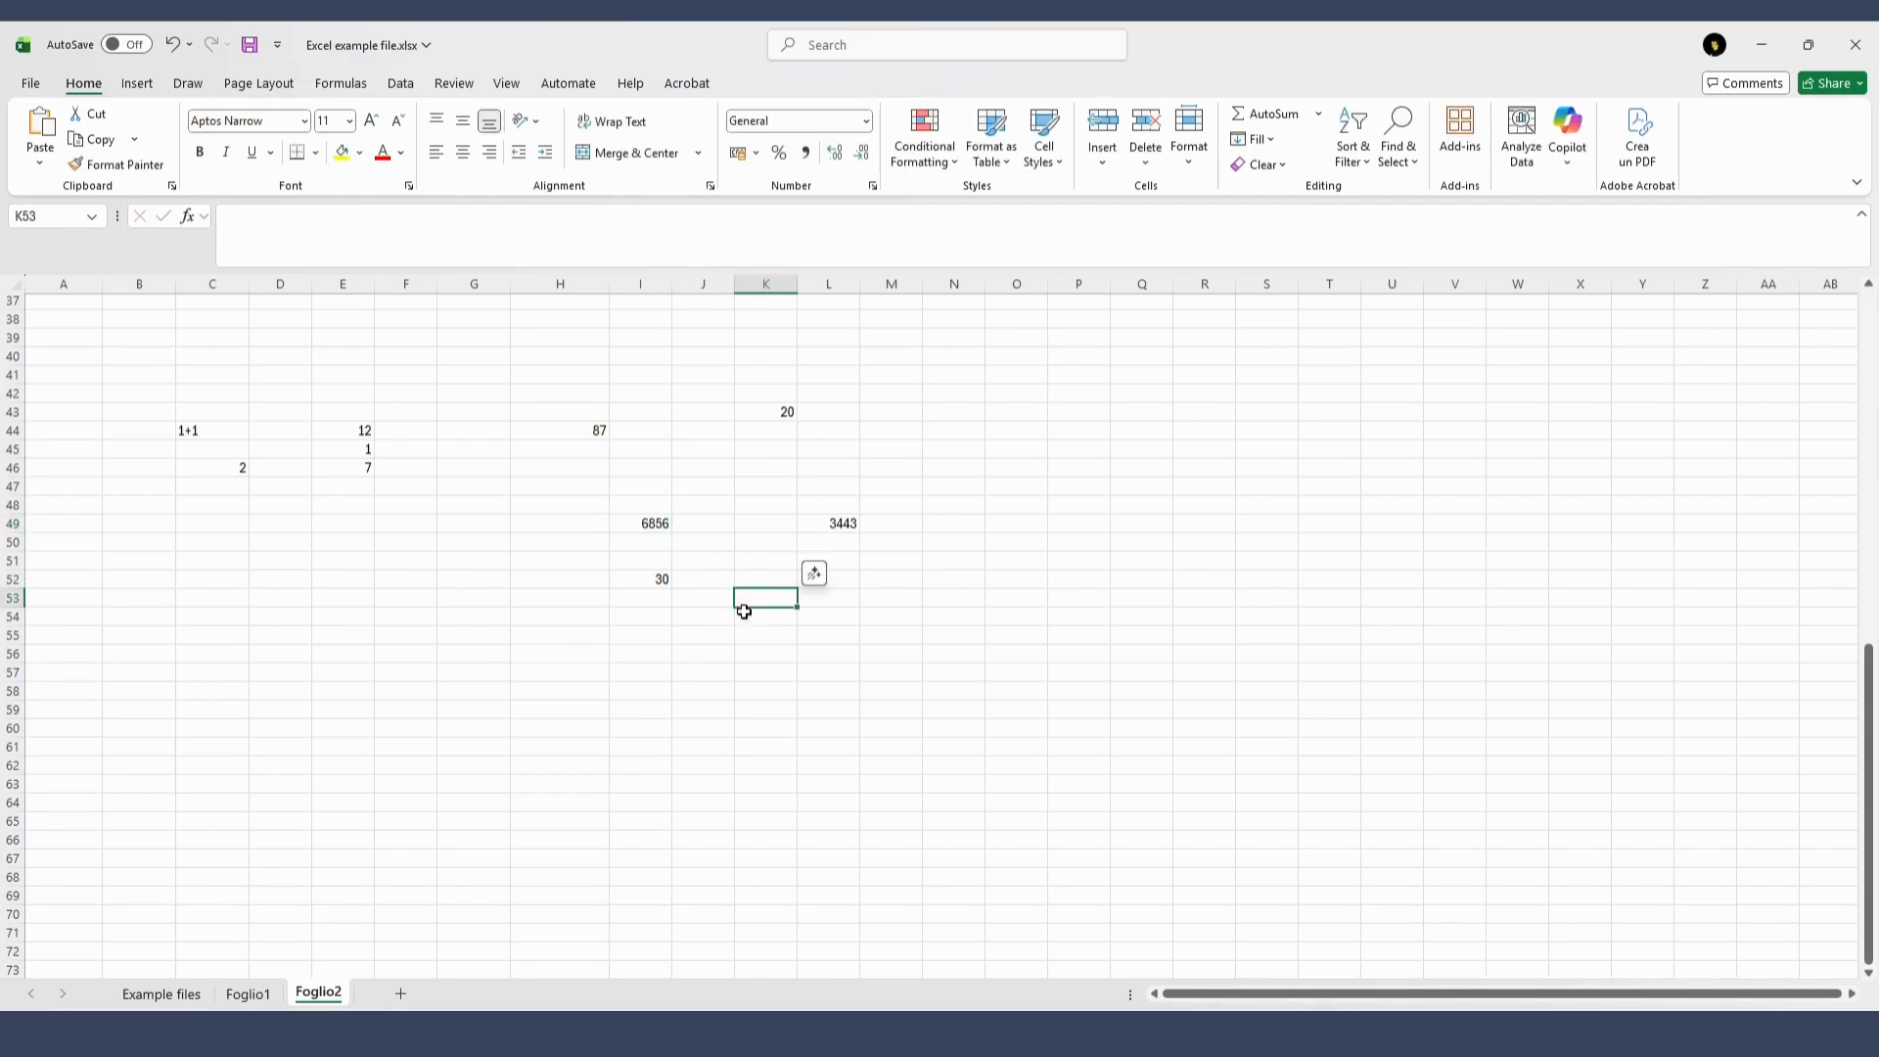